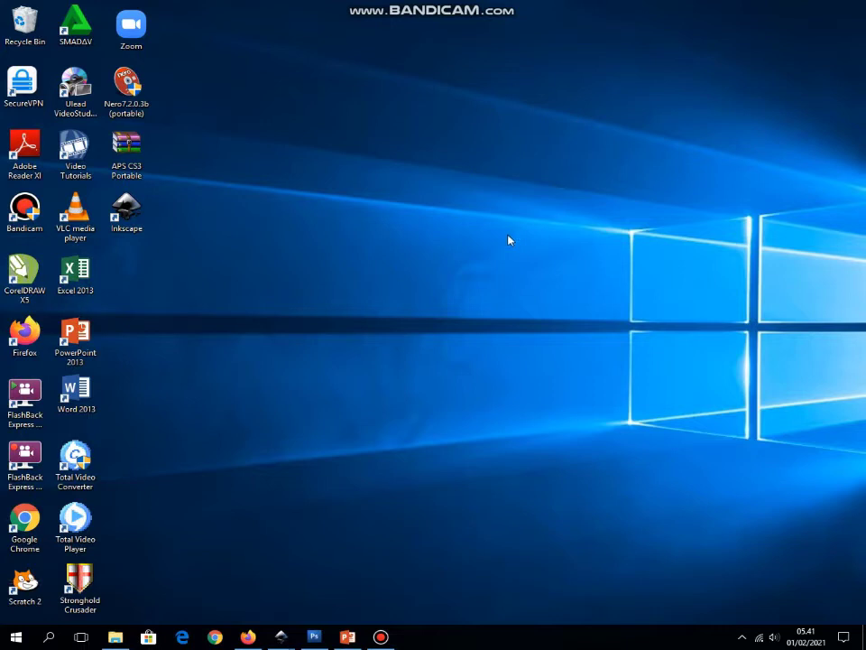
Step: Switch to Firefox and save the Merapi.jpg attachment from the Classroom post into the Documents folder as a JPEG image
{"action": "left_click", "coordinate": [248, 637]}
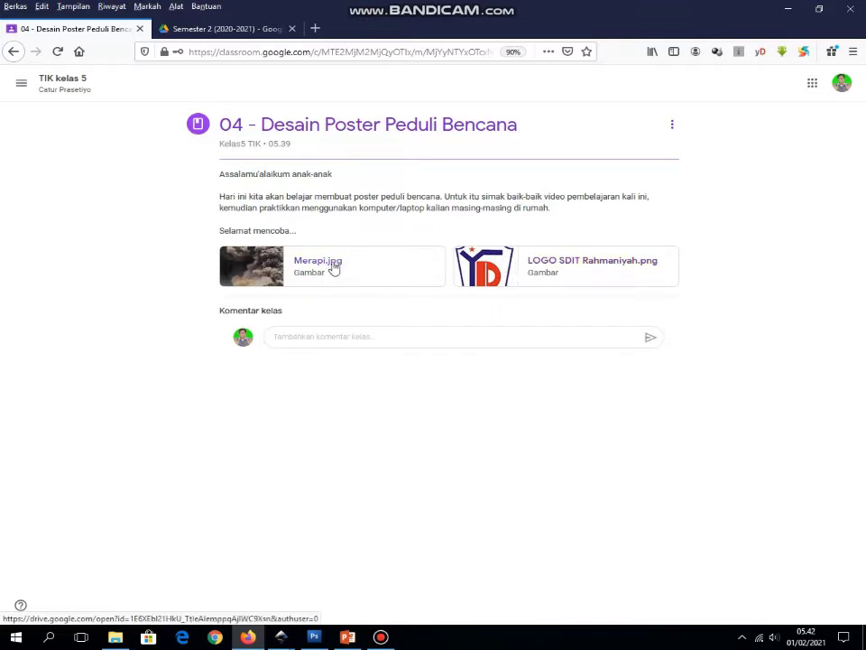
{"action": "left_click", "coordinate": [273, 271]}
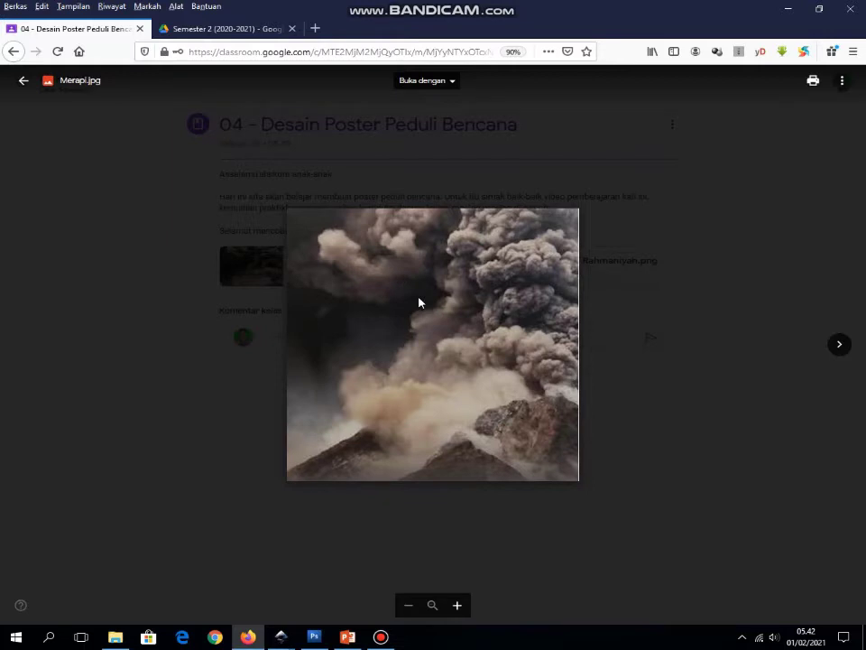
{"action": "right_click", "coordinate": [418, 302]}
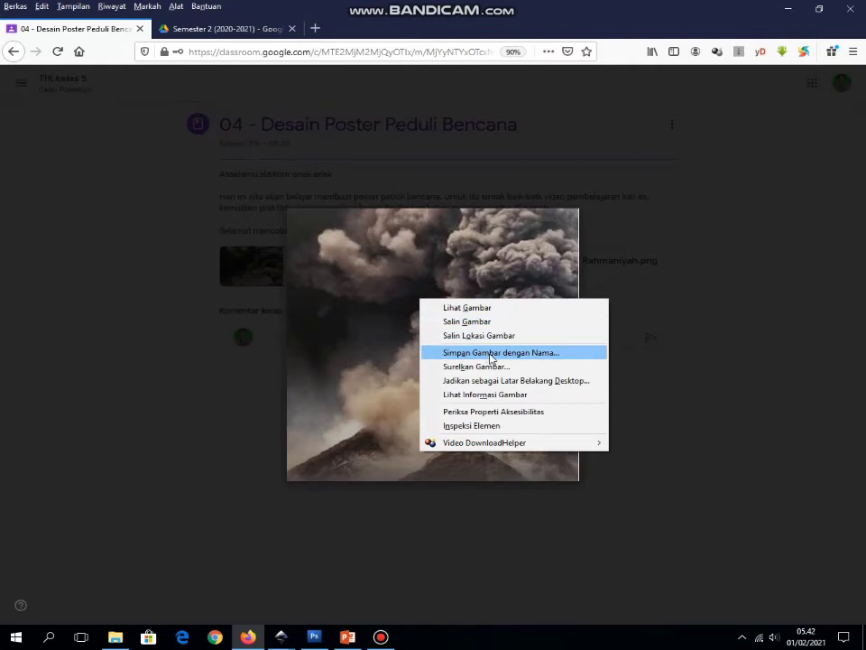
{"action": "left_click", "coordinate": [492, 353]}
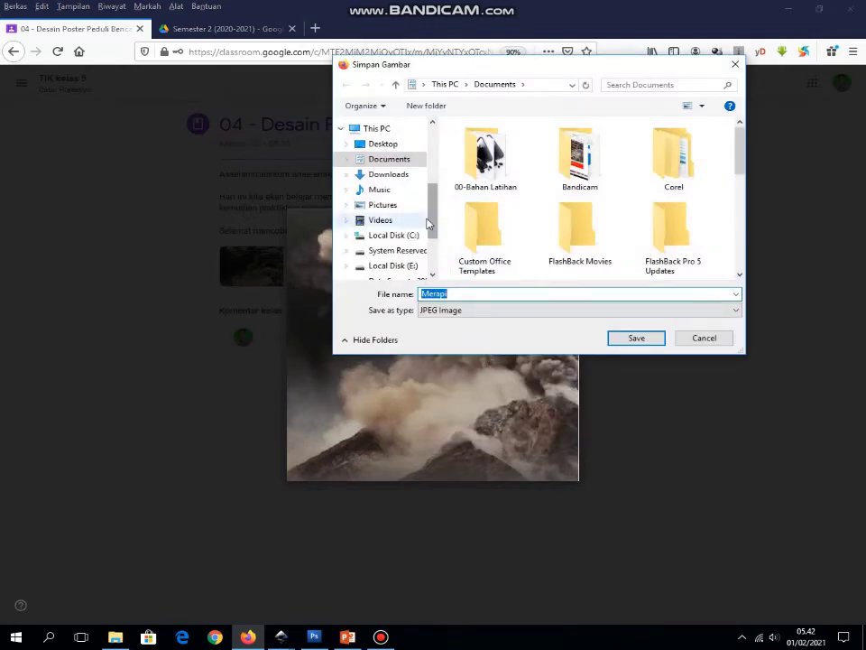
{"action": "scroll", "coordinate": [431, 215], "scroll_direction": "up", "scroll_amount": 1}
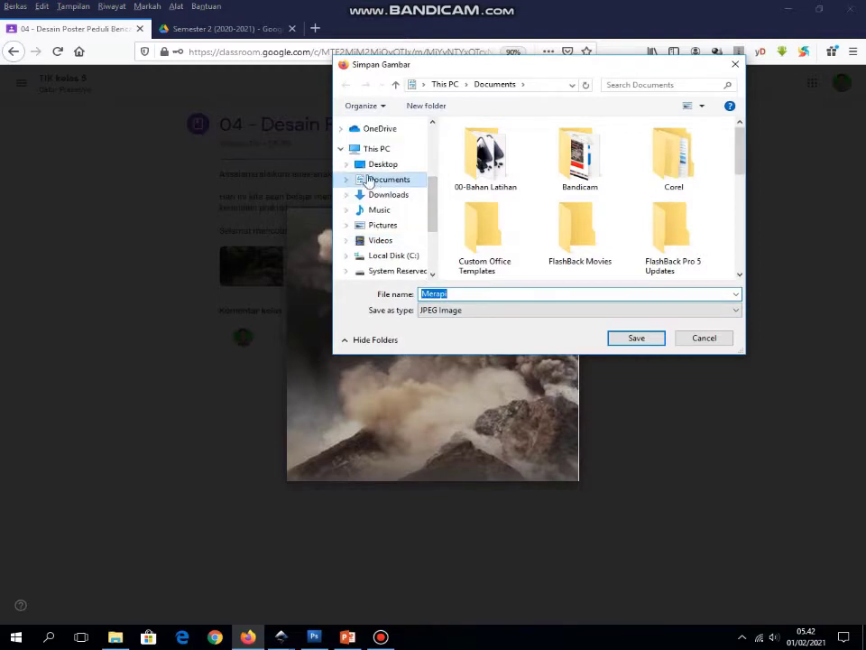
{"action": "left_click", "coordinate": [370, 180]}
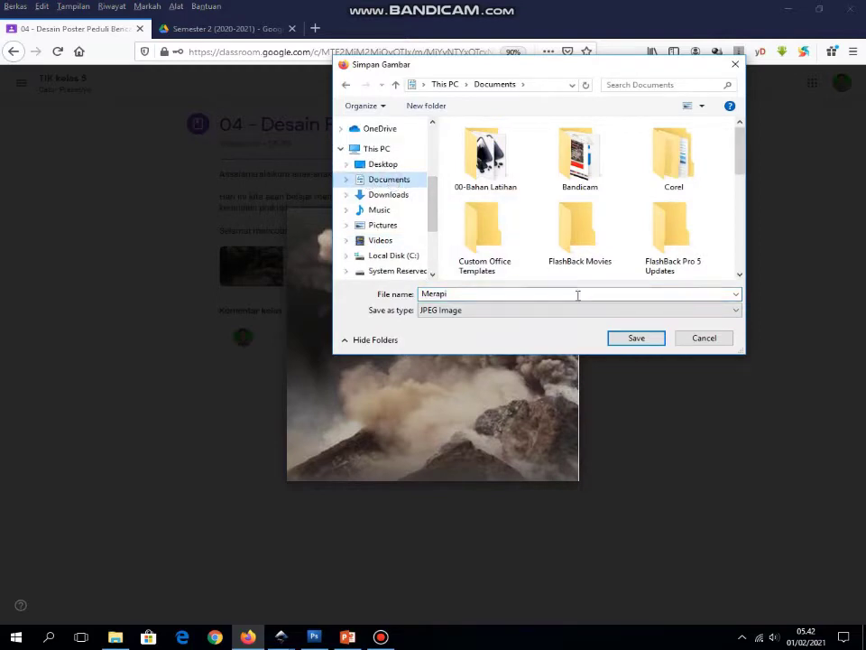
{"action": "left_click", "coordinate": [636, 338]}
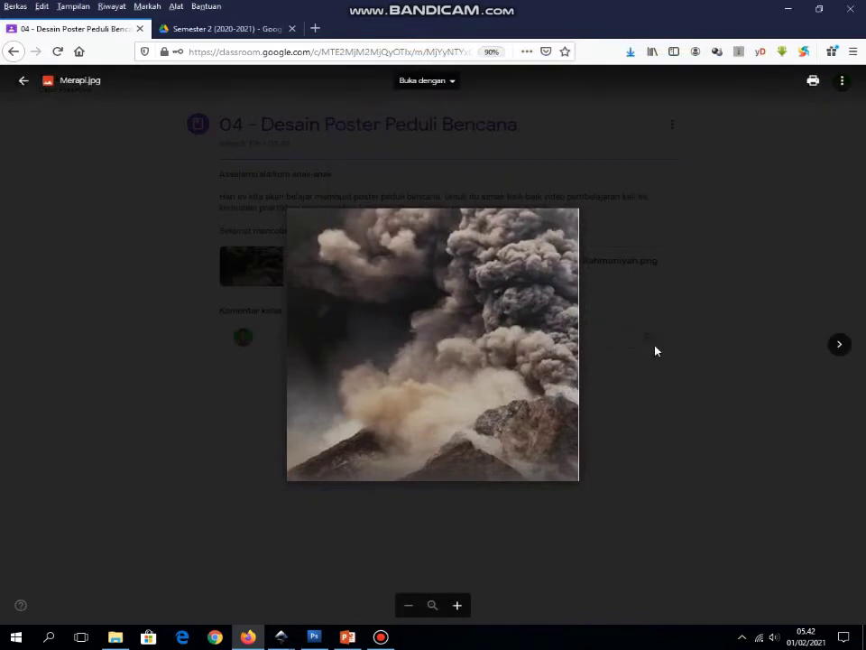
{"action": "left_click", "coordinate": [695, 424]}
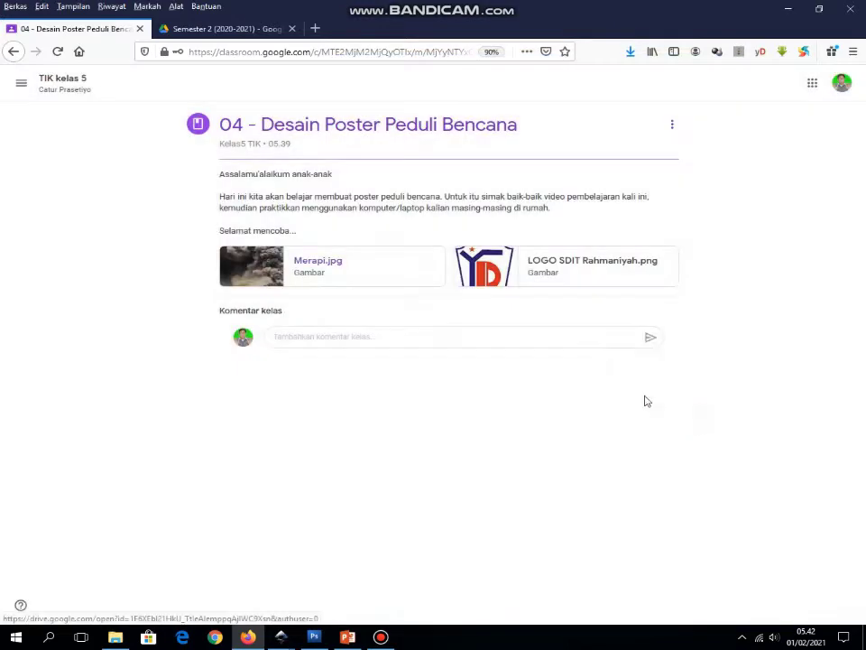
Step: Save the LOGO SDIT Rahmaniyah.png attachment into the Documents folder as a PNG image and close its preview
{"action": "left_click", "coordinate": [516, 275]}
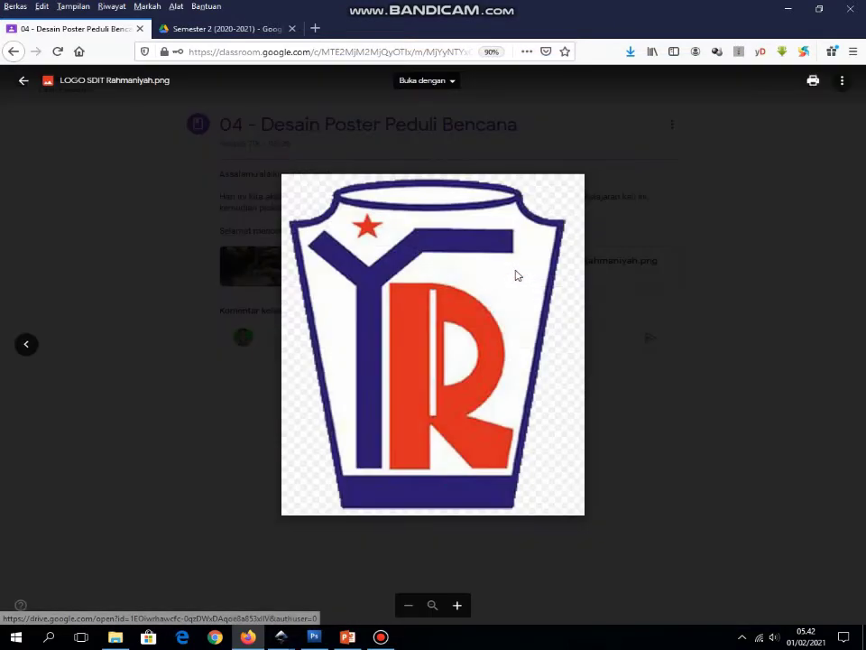
{"action": "right_click", "coordinate": [451, 289]}
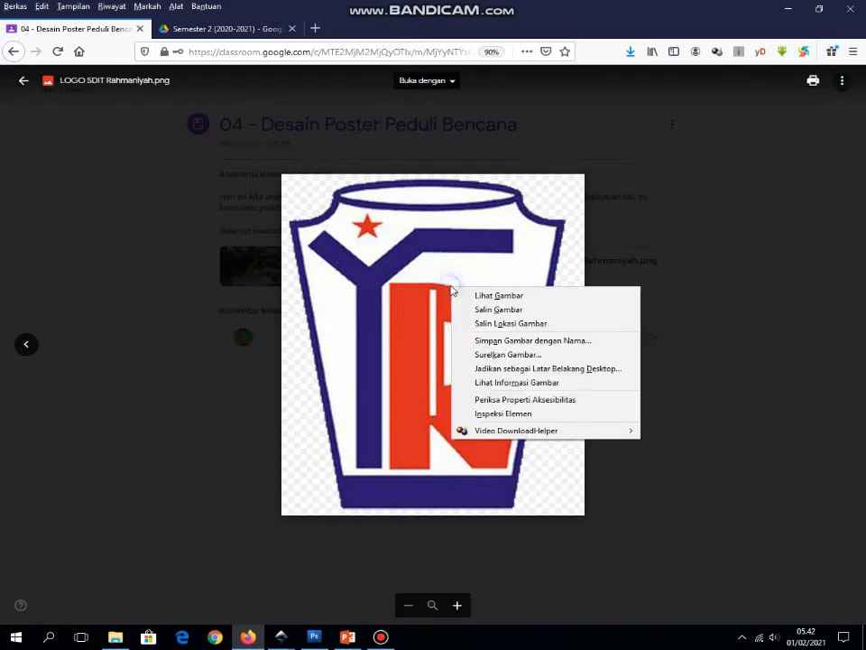
{"action": "left_click", "coordinate": [516, 344]}
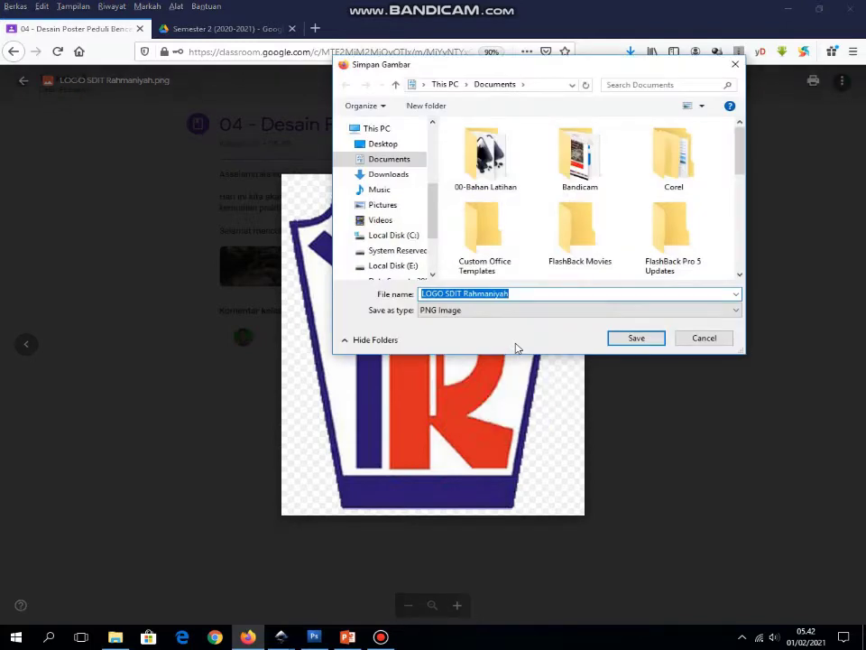
{"action": "left_click", "coordinate": [395, 162]}
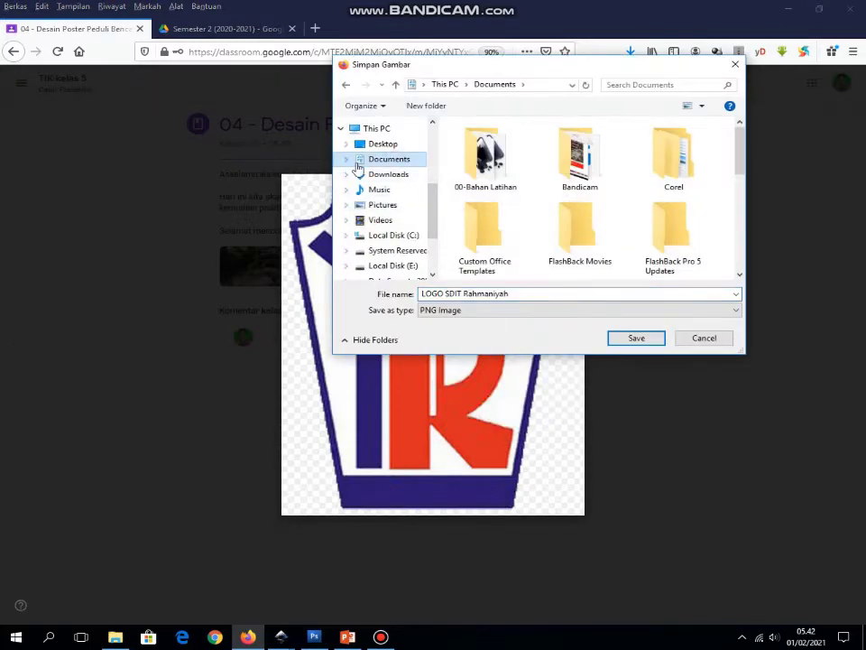
{"action": "left_click", "coordinate": [636, 338]}
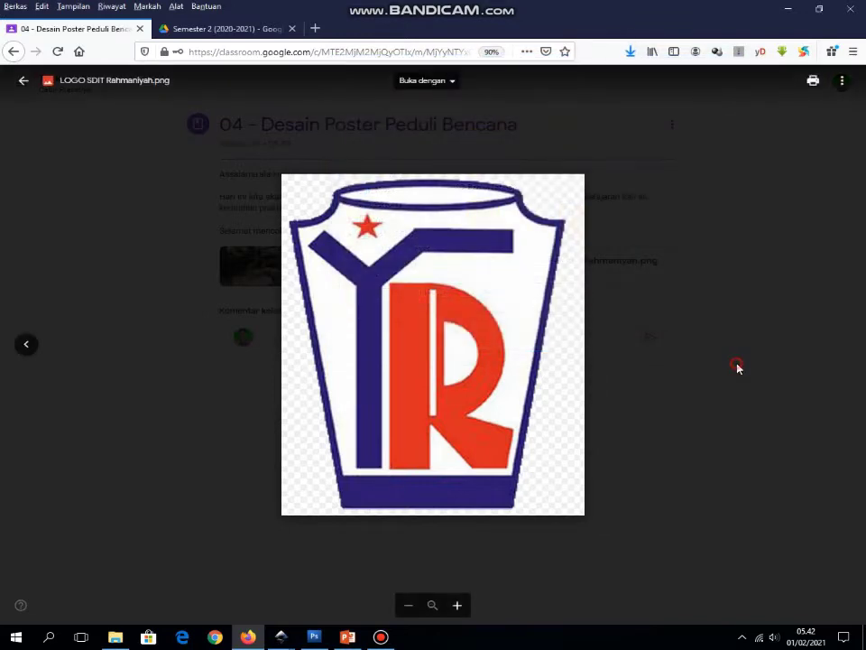
{"action": "left_click", "coordinate": [736, 366]}
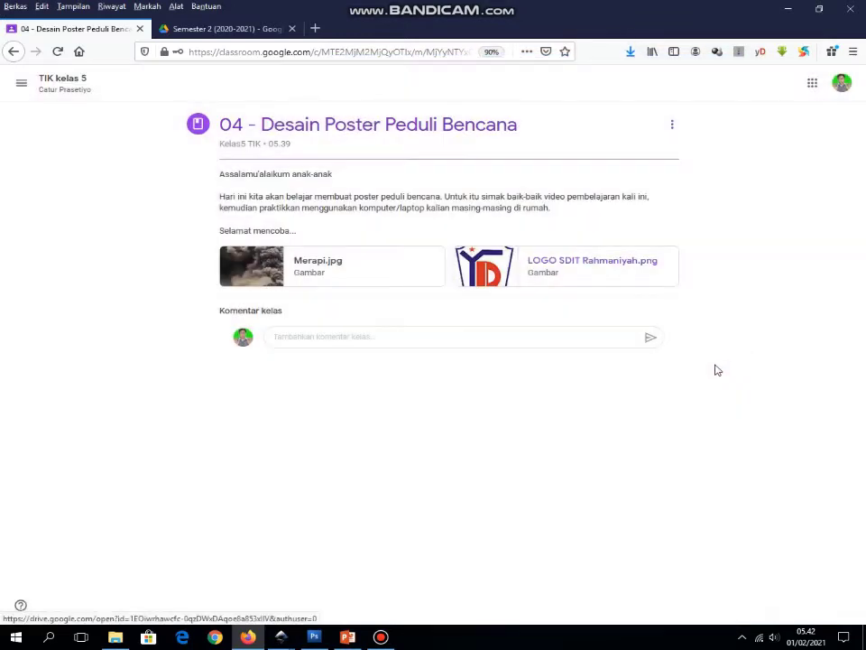
Step: Switch to File Explorer to check the saved images
{"action": "left_click", "coordinate": [116, 637]}
{"action": "left_click", "coordinate": [100, 320]}
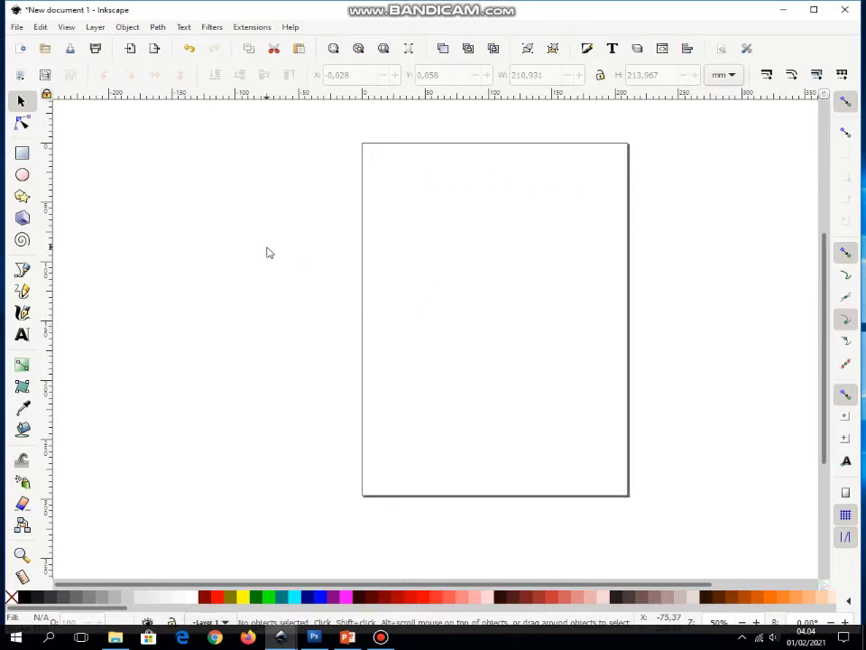
Step: Set both the display units and the custom page size units to cm in the Inkscape document properties
{"action": "left_click", "coordinate": [18, 29]}
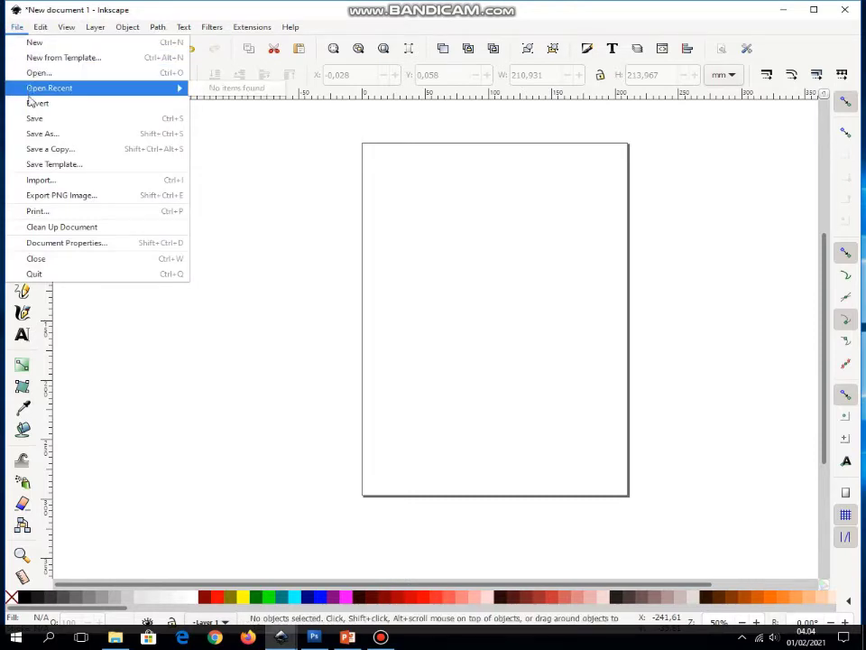
{"action": "left_click", "coordinate": [74, 249]}
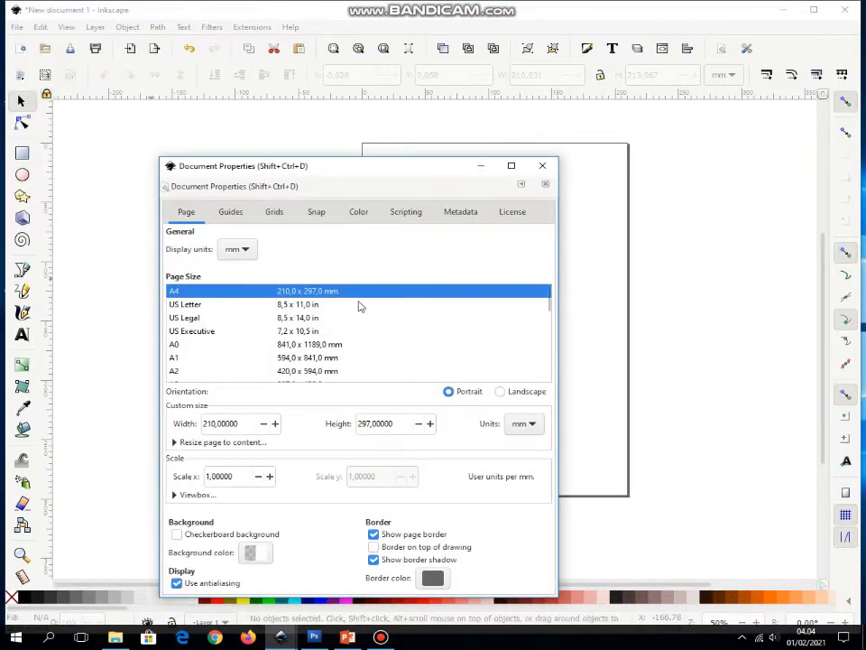
{"action": "left_click", "coordinate": [246, 251]}
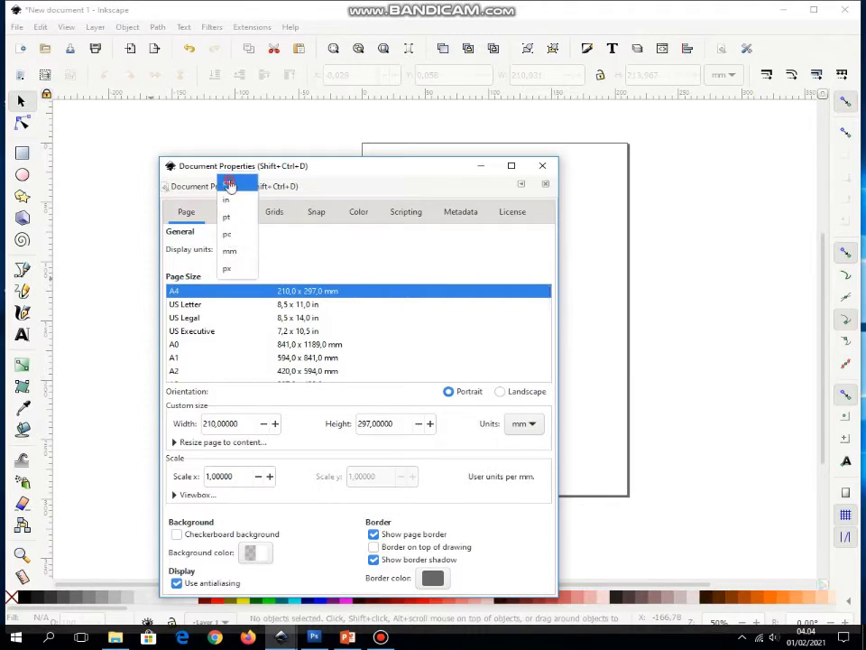
{"action": "left_click", "coordinate": [230, 184]}
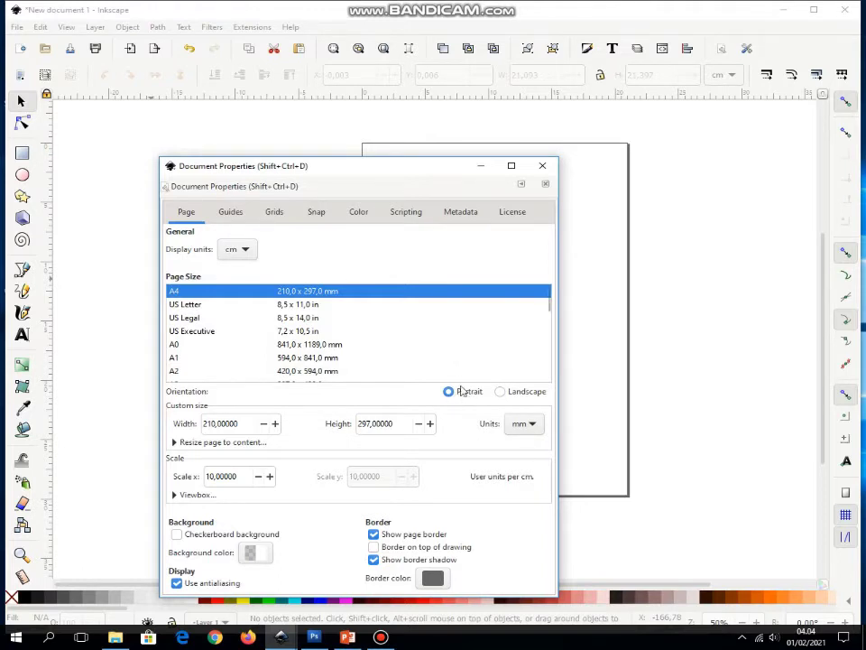
{"action": "left_click", "coordinate": [527, 426]}
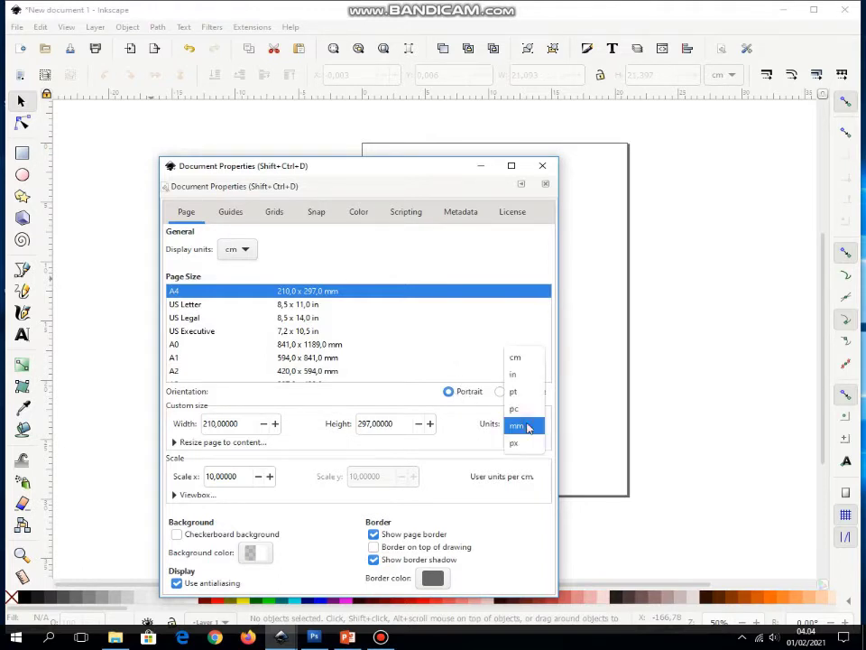
{"action": "left_click", "coordinate": [531, 361]}
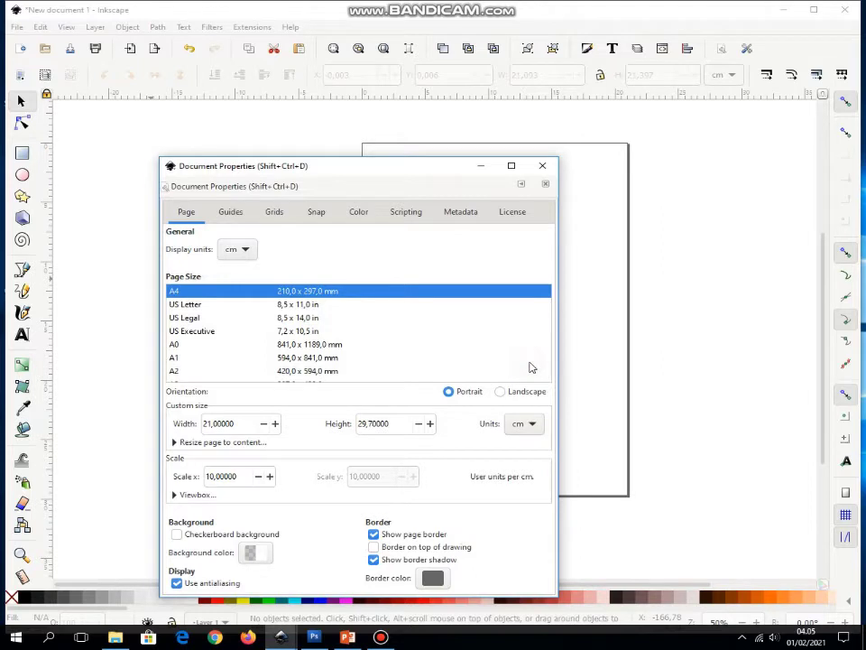
{"action": "left_click", "coordinate": [544, 167]}
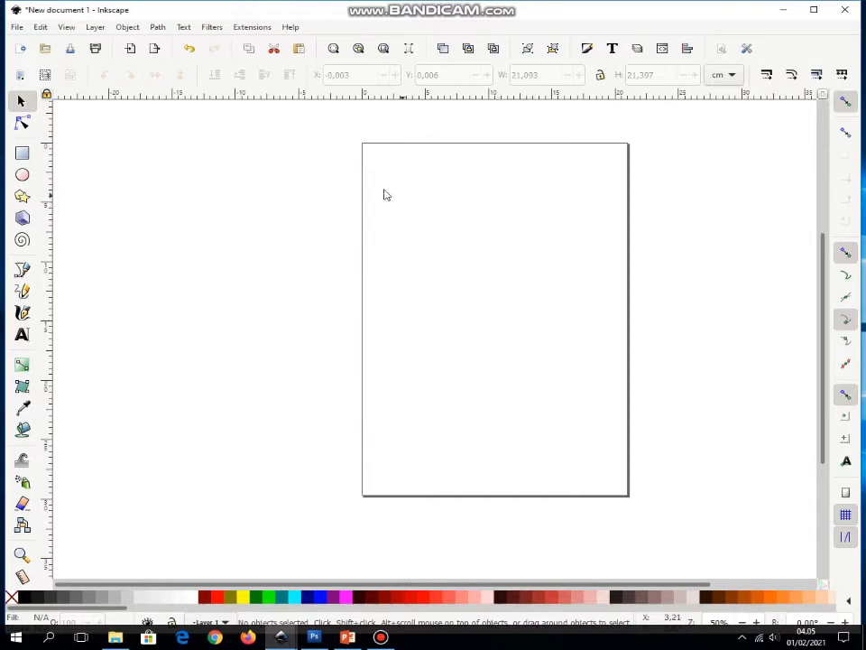
Step: Import the Merapi image from the Documents folder, embedded, with DPI from file and automatic rendering mode
{"action": "left_click", "coordinate": [17, 27]}
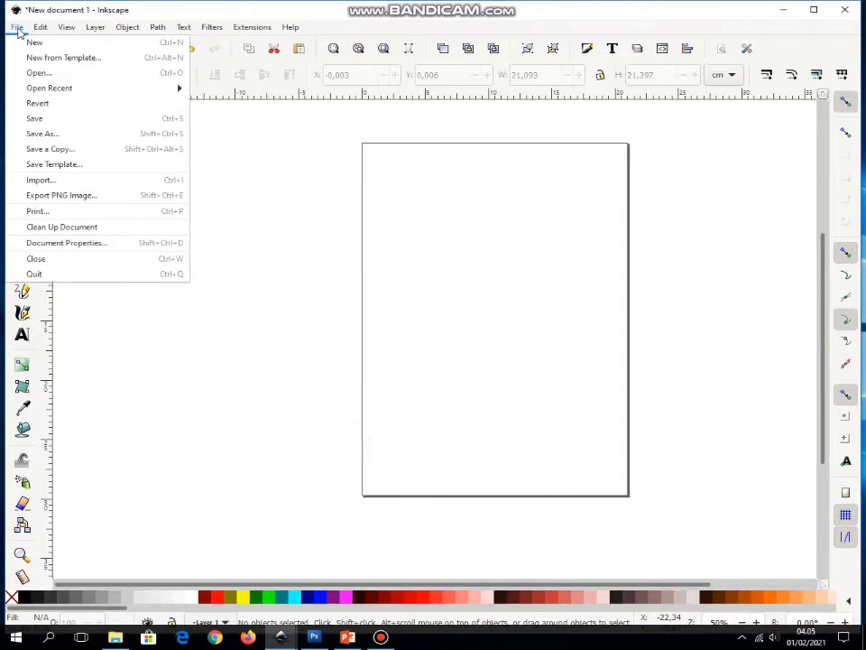
{"action": "left_click", "coordinate": [41, 181]}
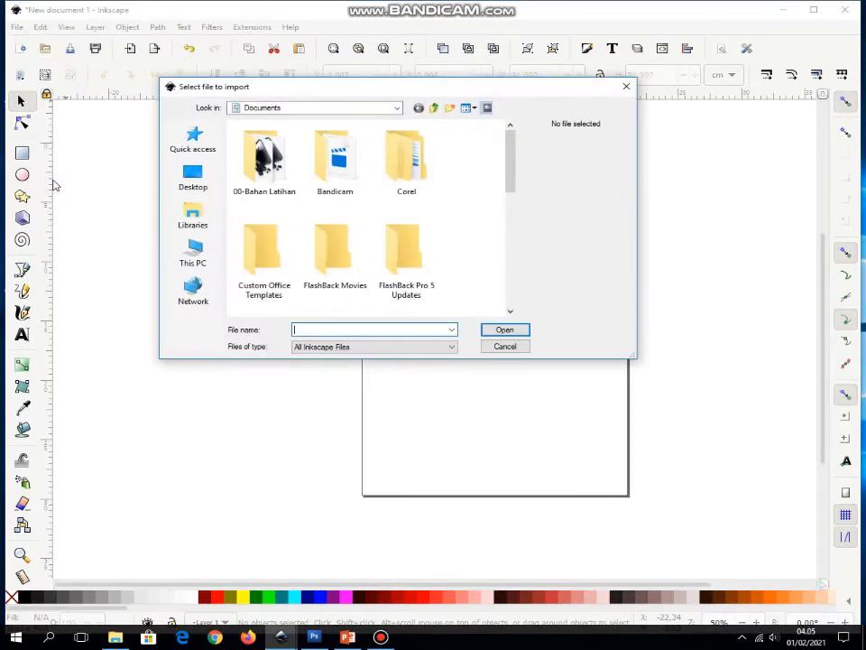
{"action": "left_click", "coordinate": [205, 260]}
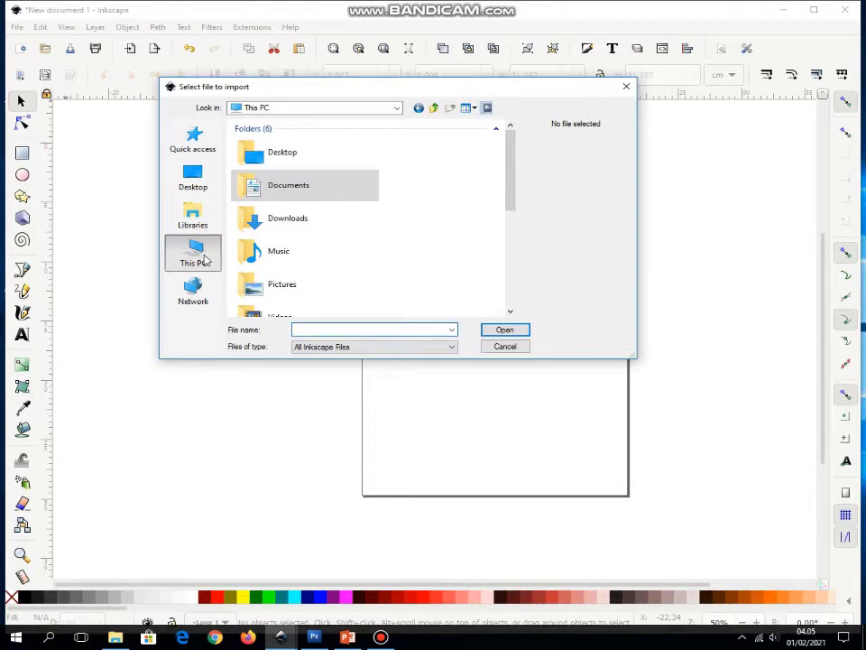
{"action": "double_click", "coordinate": [269, 189]}
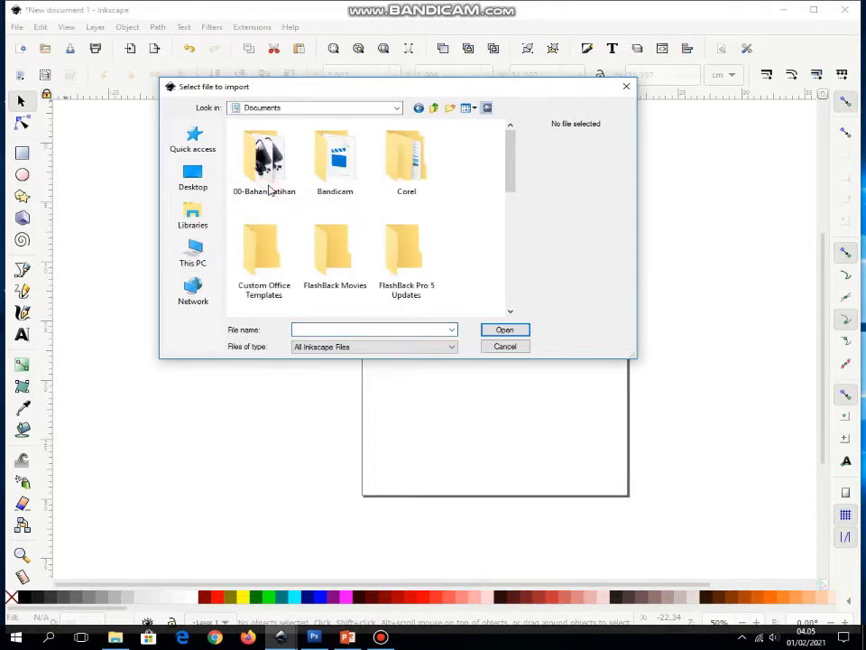
{"action": "left_click_drag", "start_coordinate": [511, 174], "coordinate": [511, 300]}
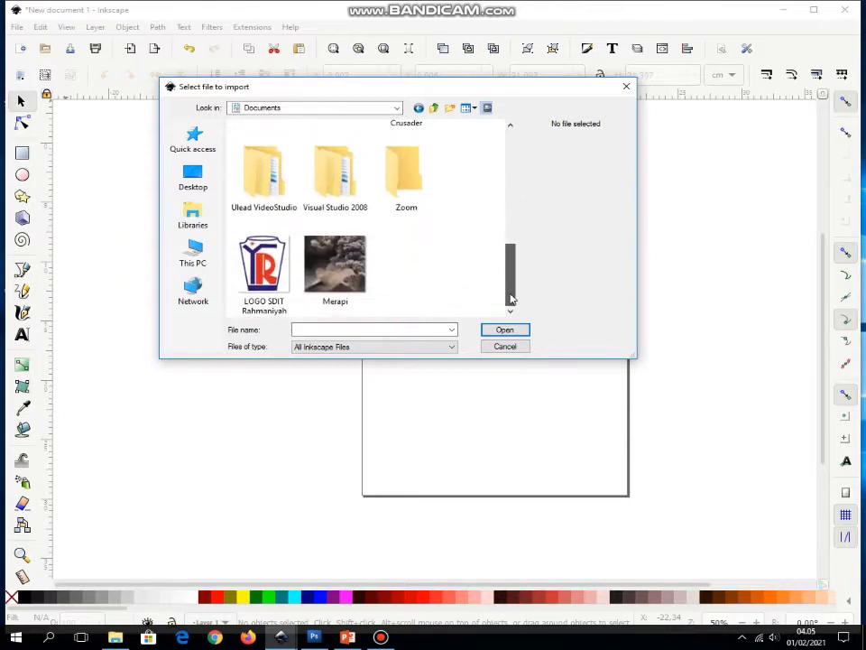
{"action": "left_click", "coordinate": [335, 269]}
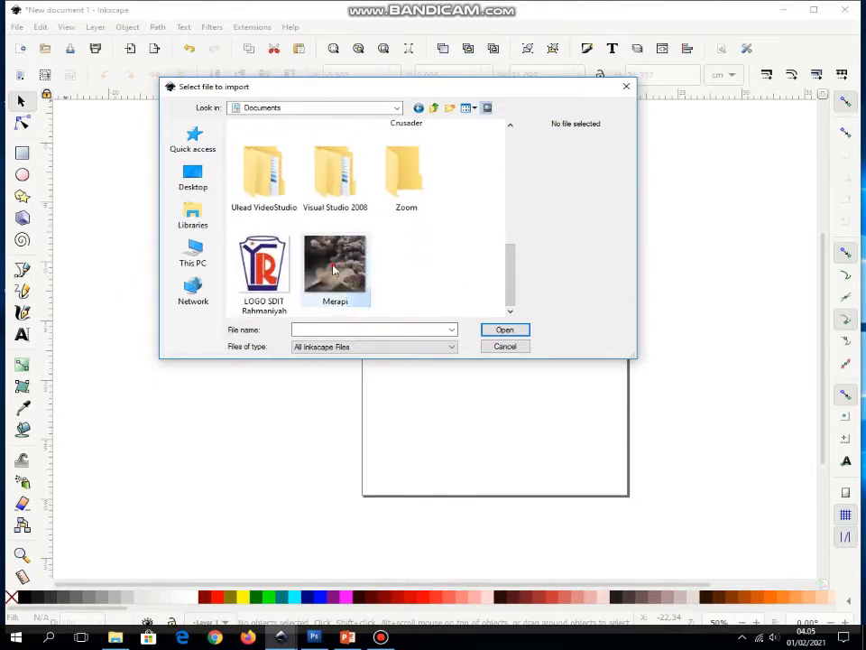
{"action": "left_click", "coordinate": [505, 330]}
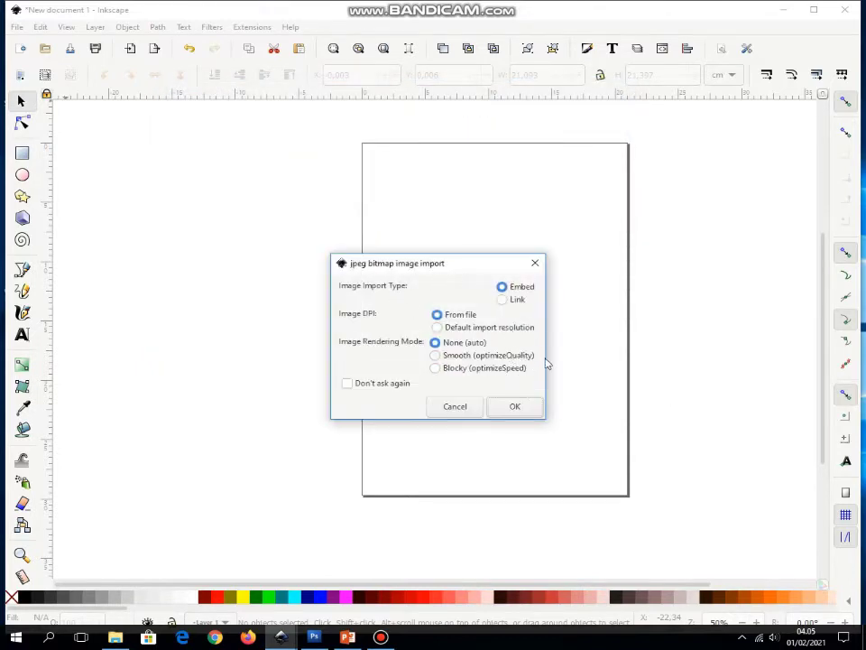
{"action": "left_click", "coordinate": [514, 407]}
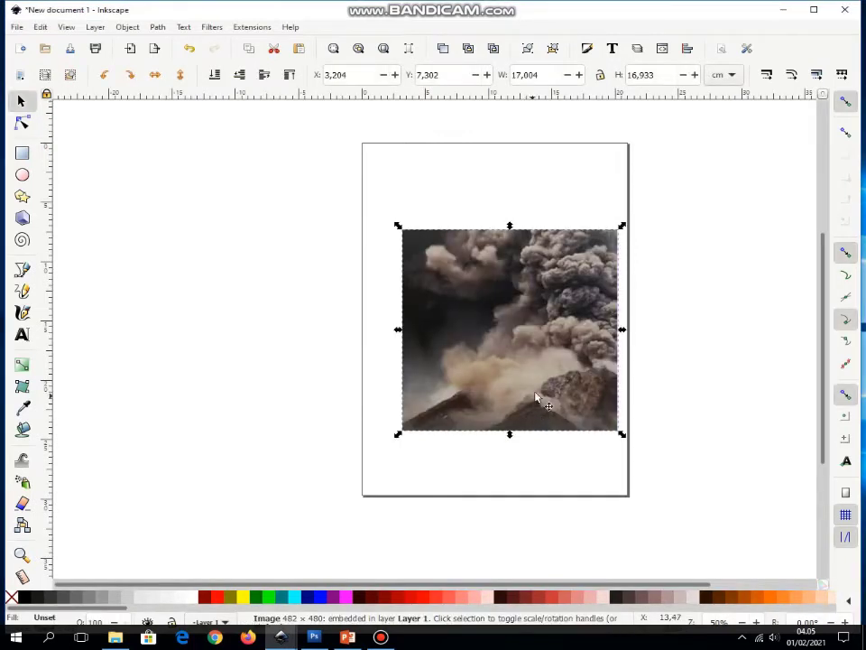
Step: Move the volcano image to the page's upper-left corner and stretch it to about 20.9 × 23.5 cm to span the page width
{"action": "left_click_drag", "start_coordinate": [521, 343], "coordinate": [481, 260]}
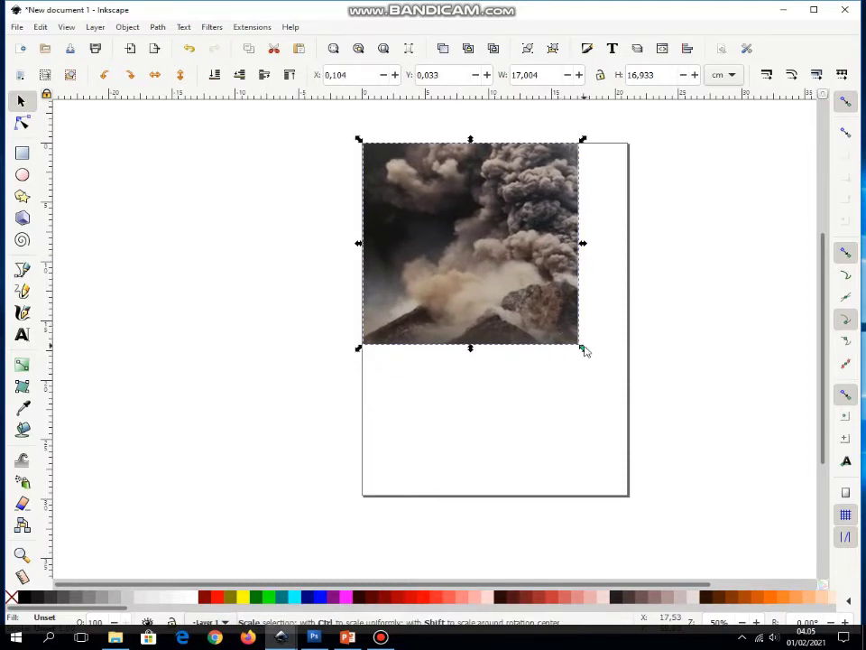
{"action": "left_click_drag", "start_coordinate": [584, 349], "coordinate": [633, 422]}
{"action": "left_click_drag", "start_coordinate": [637, 428], "coordinate": [632, 428]}
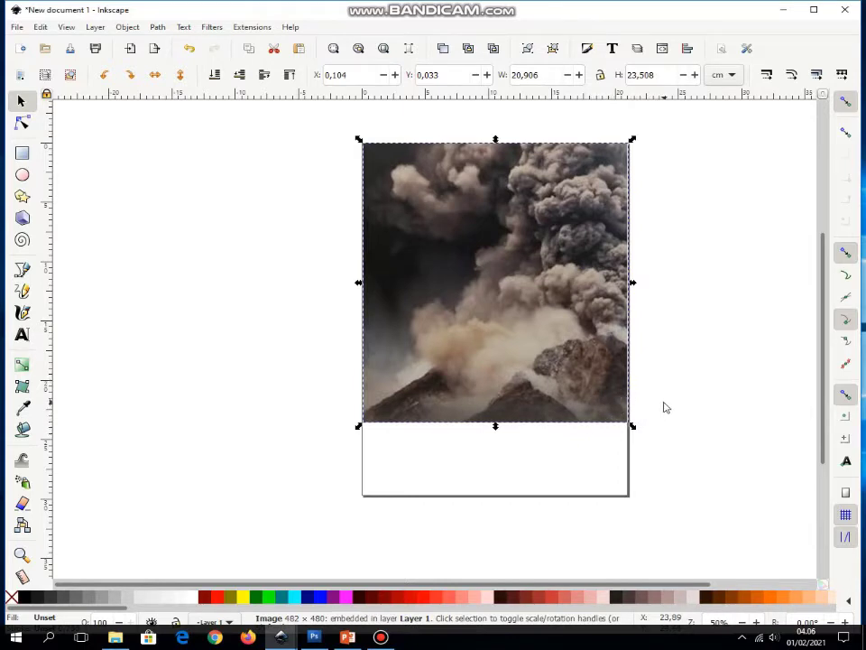
Step: Nudge the volcano image so its left edge lines up with the page's left edge, at about X 0.02 cm
{"action": "key", "text": "shift"}
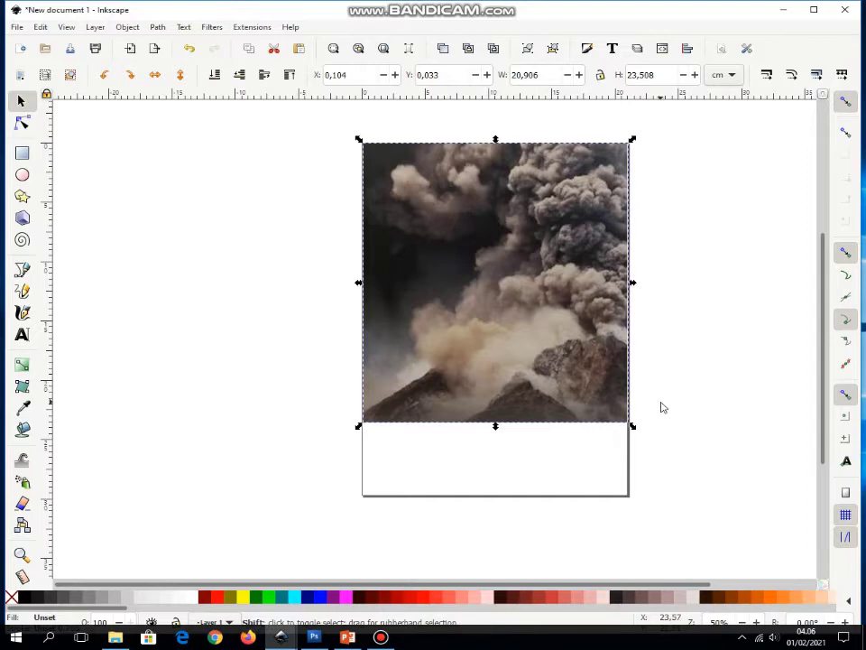
{"action": "key", "text": "plus"}
{"action": "key", "text": "plus"}
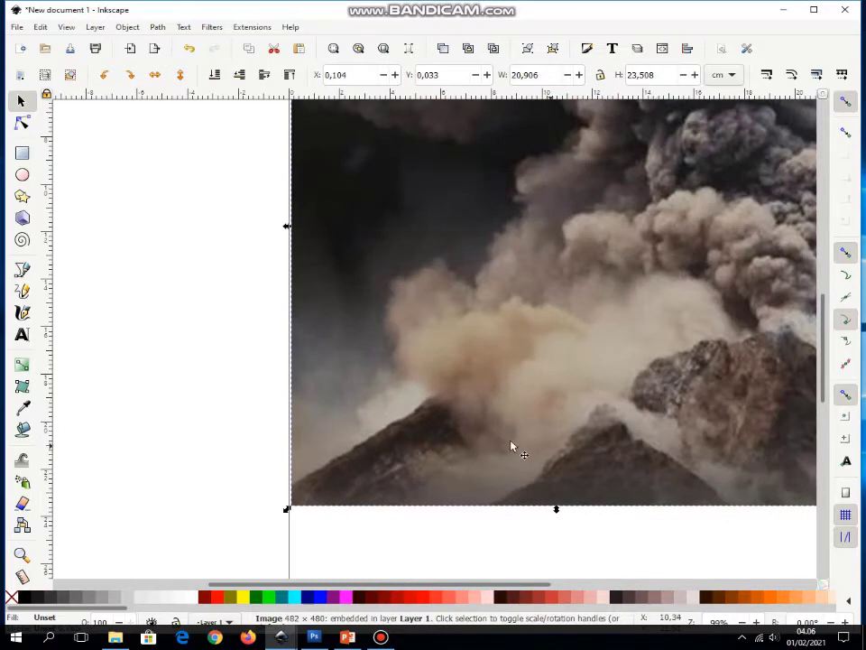
{"action": "left_click_drag", "start_coordinate": [399, 437], "coordinate": [395, 438]}
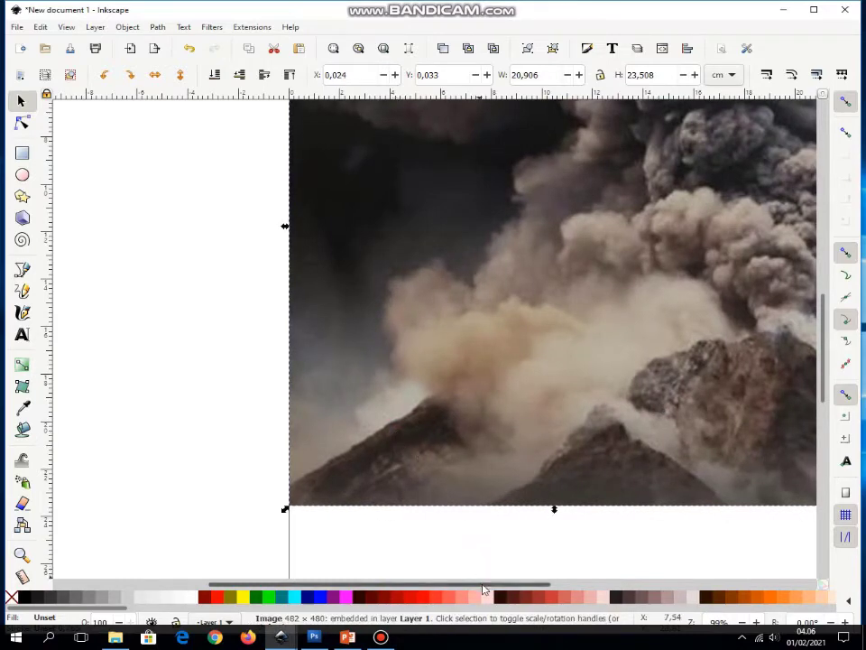
Step: Enlarge the volcano image to about 21.07 × 23.86 cm and shift it to about X -0.03 cm so it covers the full page width
{"action": "left_click_drag", "start_coordinate": [496, 585], "coordinate": [621, 591]}
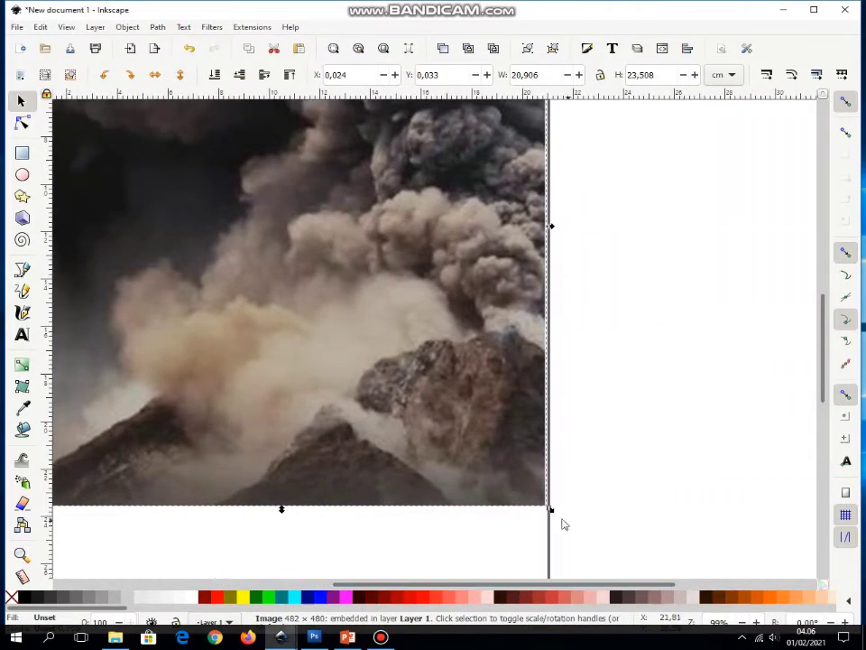
{"action": "left_click_drag", "start_coordinate": [551, 511], "coordinate": [559, 526]}
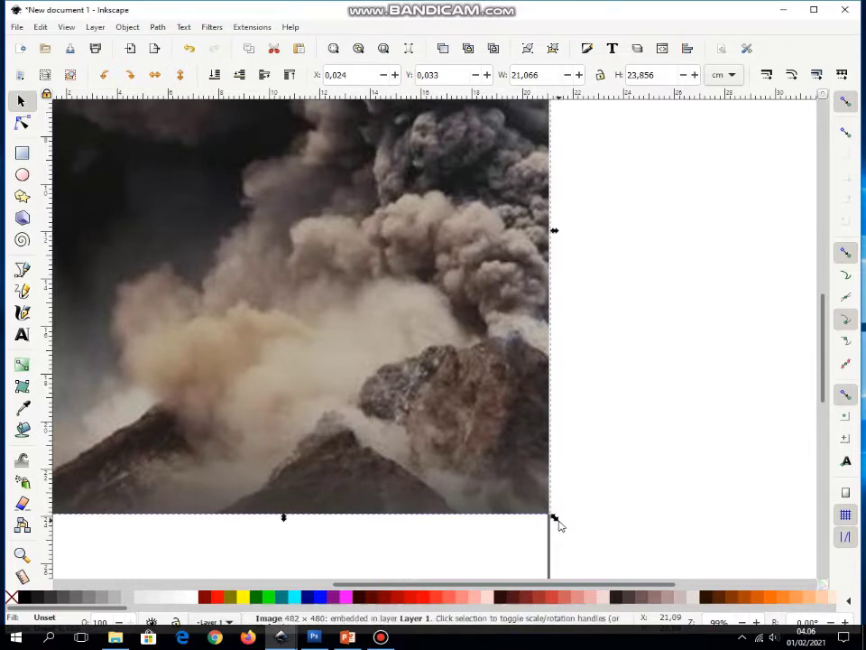
{"action": "left_click_drag", "start_coordinate": [826, 372], "coordinate": [822, 275]}
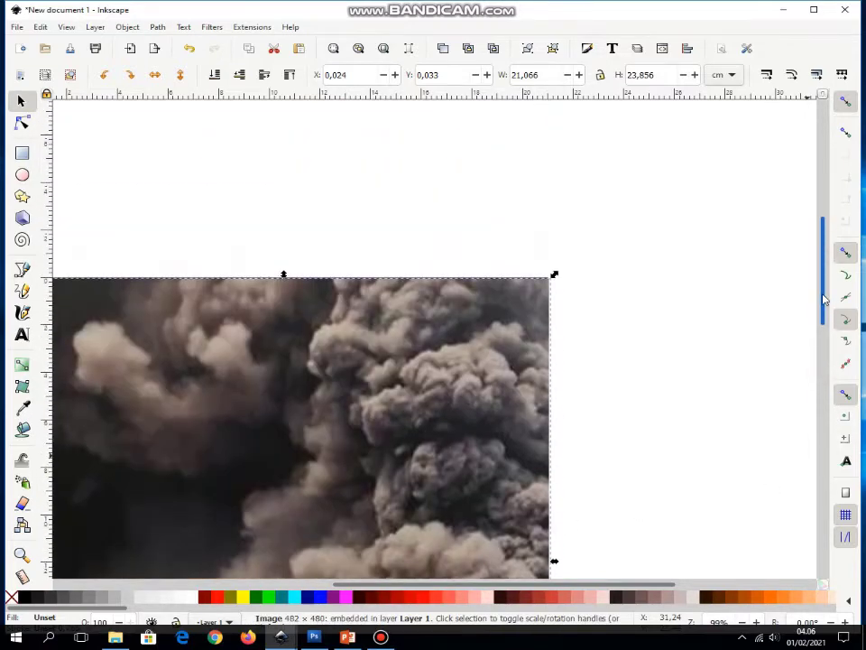
{"action": "left_click_drag", "start_coordinate": [655, 588], "coordinate": [573, 588]}
{"action": "mouse_move", "coordinate": [364, 386]}
{"action": "left_mouse_down"}
{"action": "mouse_move", "coordinate": [408, 425]}
{"action": "mouse_move", "coordinate": [375, 393]}
{"action": "left_mouse_up"}
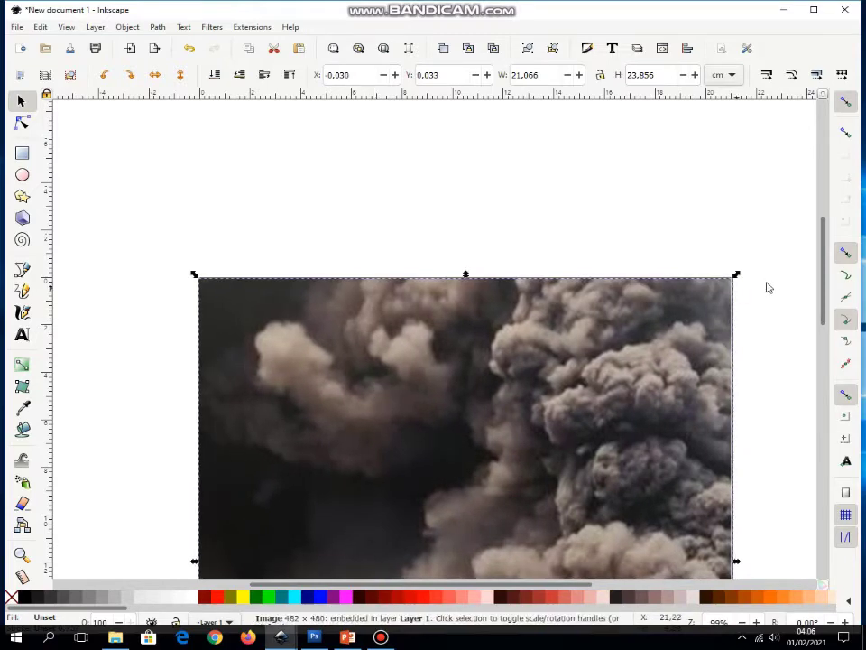
{"action": "left_click_drag", "start_coordinate": [823, 299], "coordinate": [824, 379]}
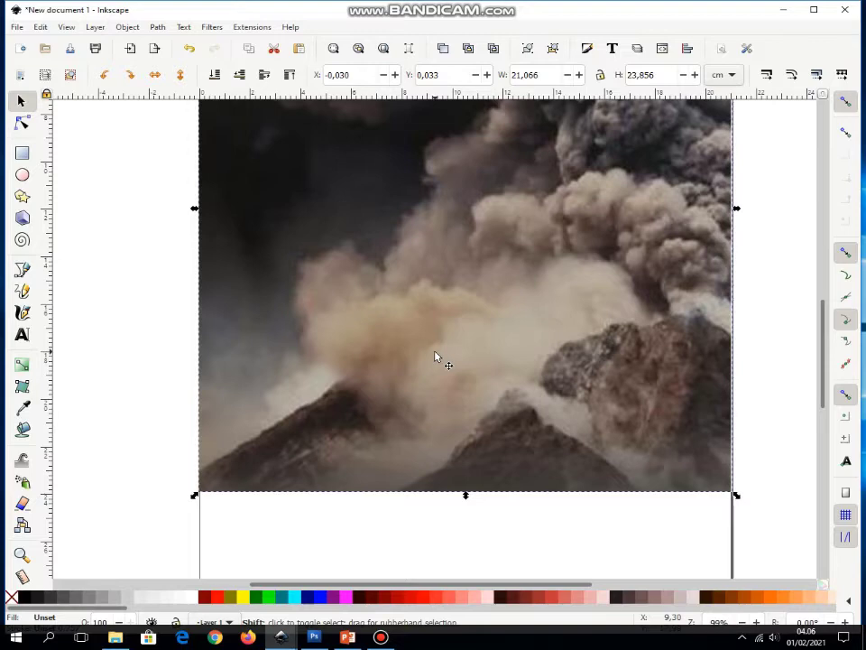
{"action": "key", "text": "minus"}
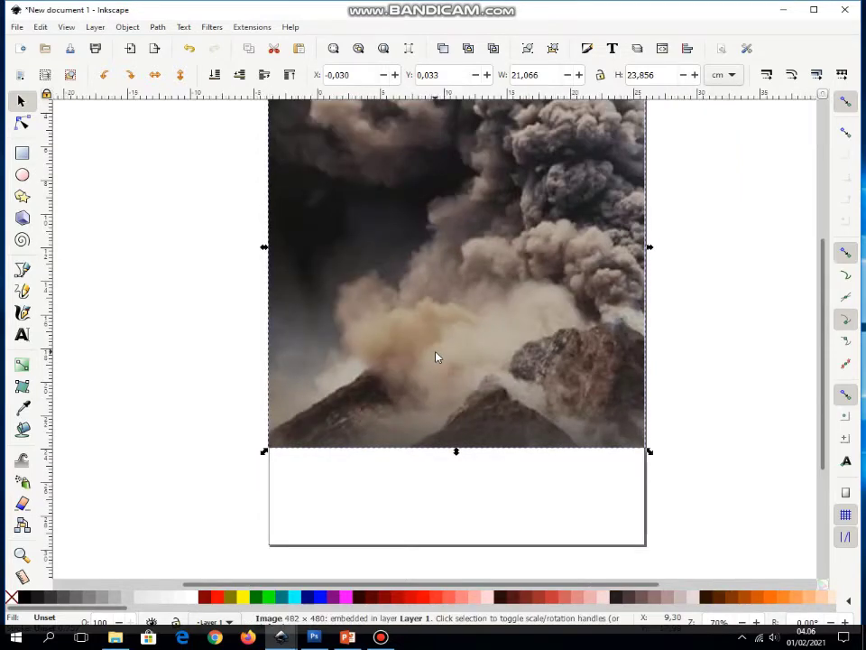
{"action": "key", "text": "minus"}
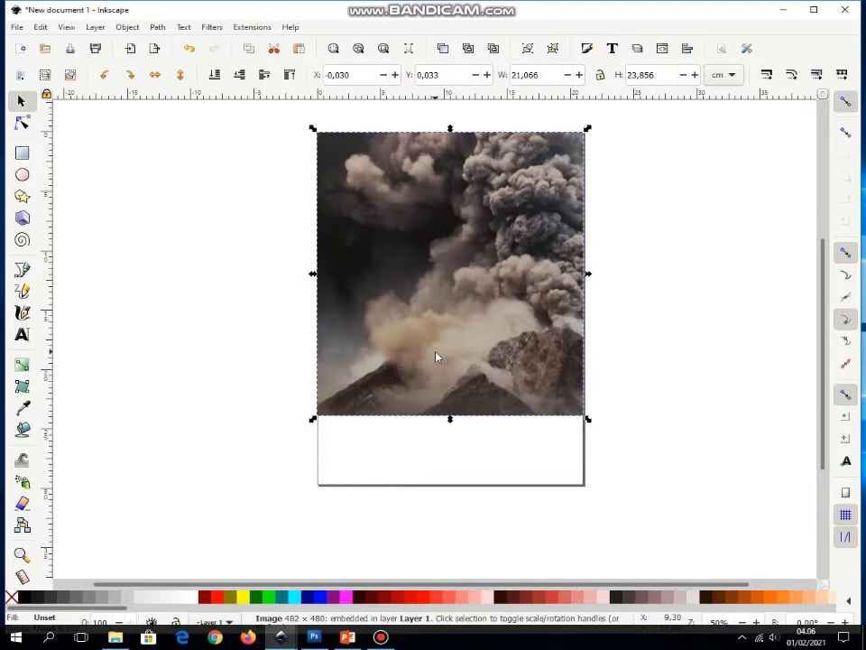
{"action": "left_click", "coordinate": [675, 360]}
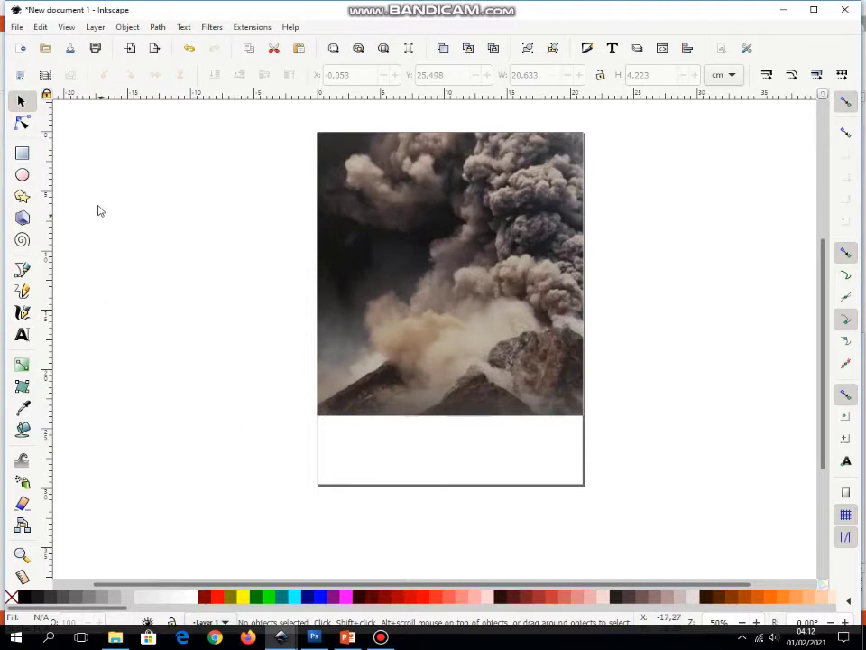
Step: Draw a rectangle of about 21 × 4.5 cm across the foot of the page and fill it with red
{"action": "left_click", "coordinate": [22, 155]}
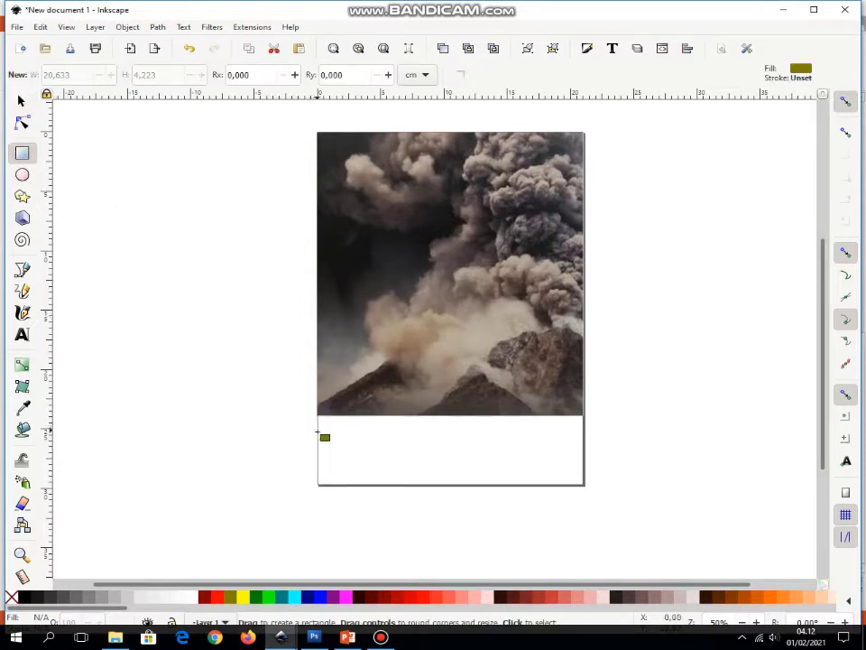
{"action": "left_click_drag", "start_coordinate": [318, 435], "coordinate": [583, 487]}
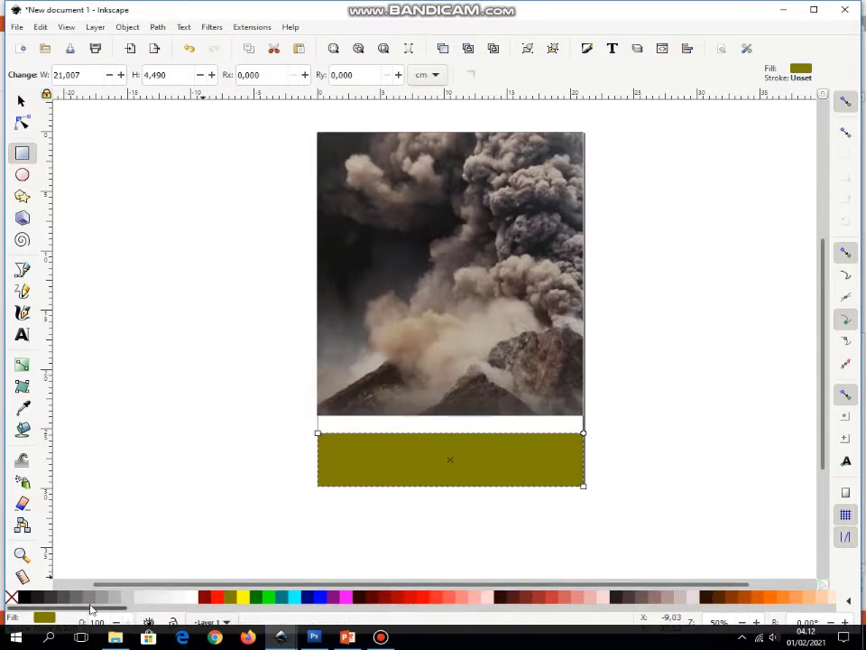
{"action": "left_click_drag", "start_coordinate": [89, 612], "coordinate": [49, 637]}
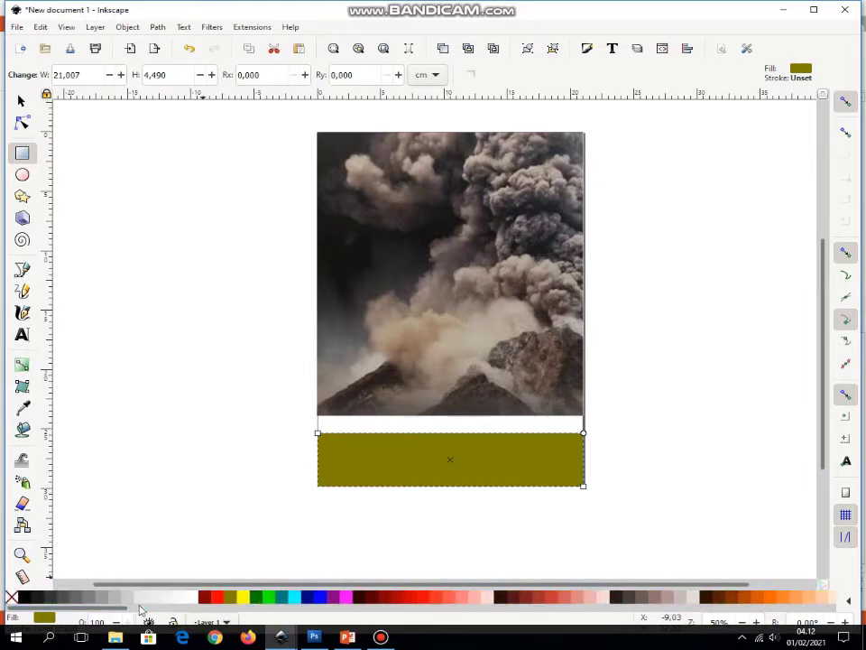
{"action": "left_click", "coordinate": [218, 599]}
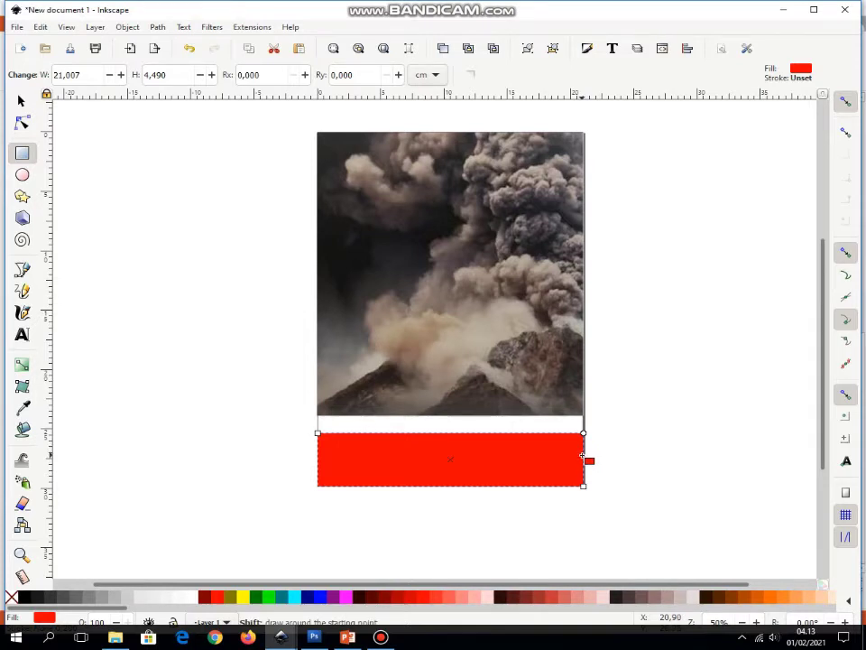
Step: Nudge the red rectangle vertically to about Y 25.23 cm so its lower edge lines up with the page's bottom edge
{"action": "key", "text": "plus"}
{"action": "key", "text": "plus"}
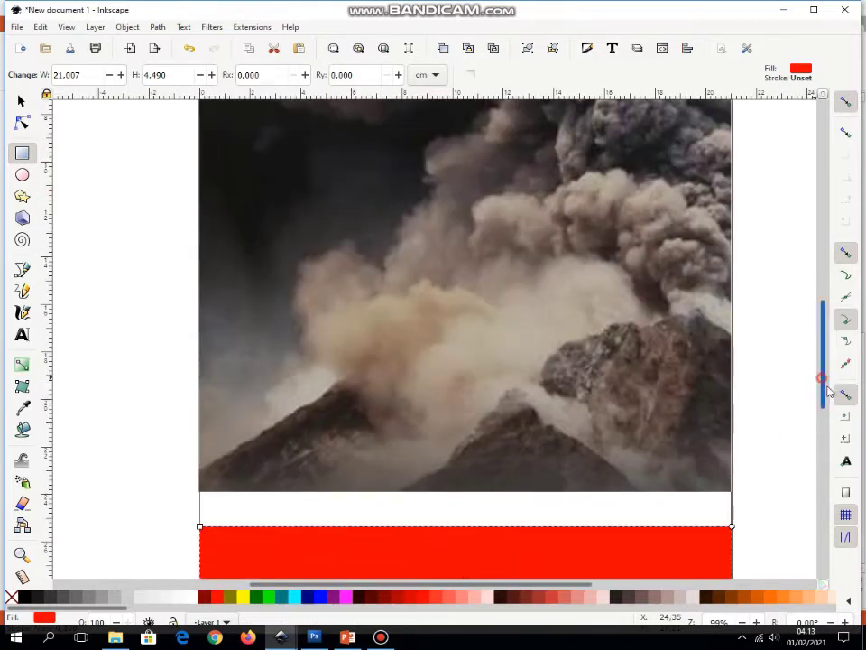
{"action": "left_click_drag", "start_coordinate": [829, 390], "coordinate": [824, 434]}
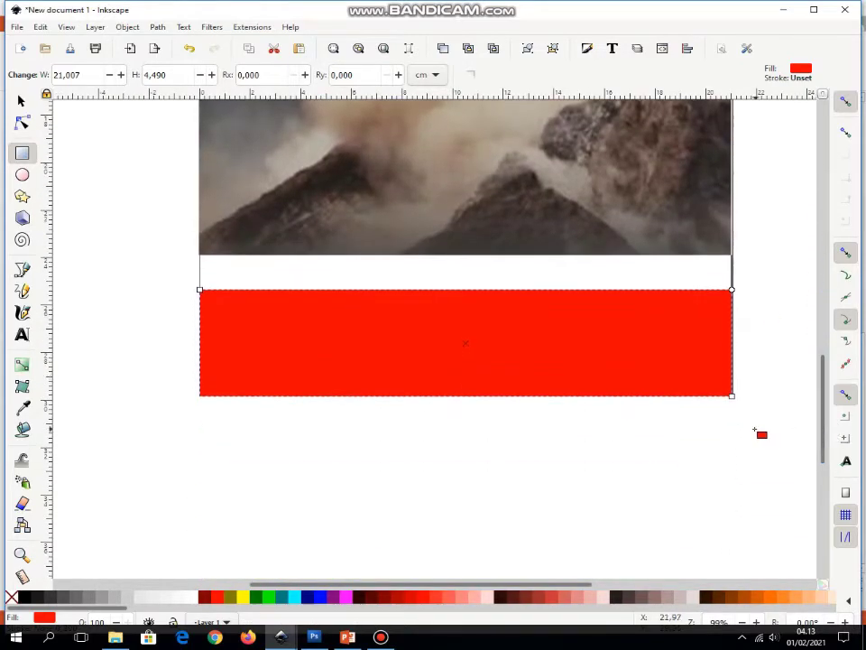
{"action": "left_click", "coordinate": [22, 101]}
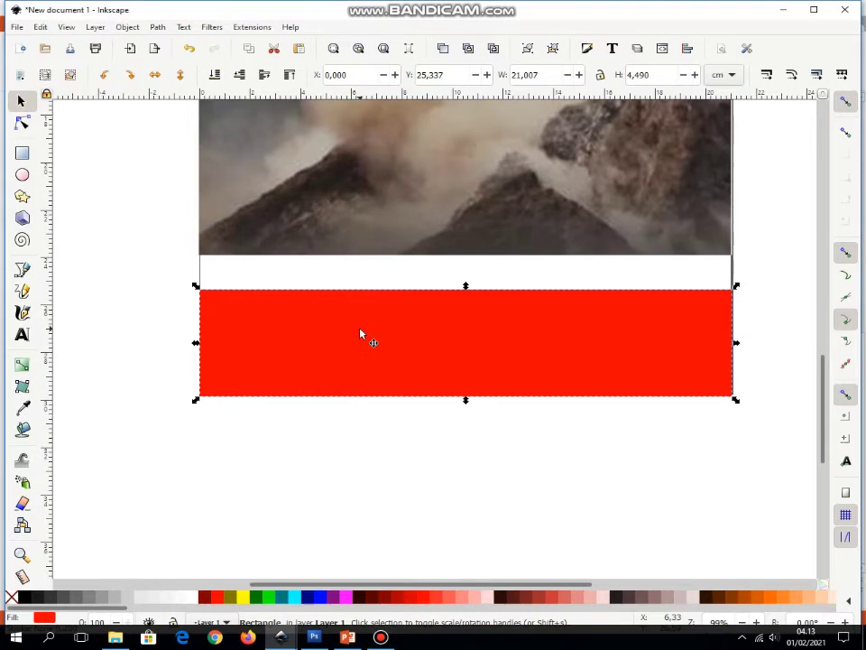
{"action": "key", "text": "Up"}
{"action": "key", "text": "Up"}
{"action": "key", "text": "Up"}
{"action": "key", "text": "Up"}
{"action": "key", "text": "Up"}
{"action": "key", "text": "Up"}
{"action": "key", "text": "Up"}
{"action": "key", "text": "Up"}
{"action": "key", "text": "Down"}
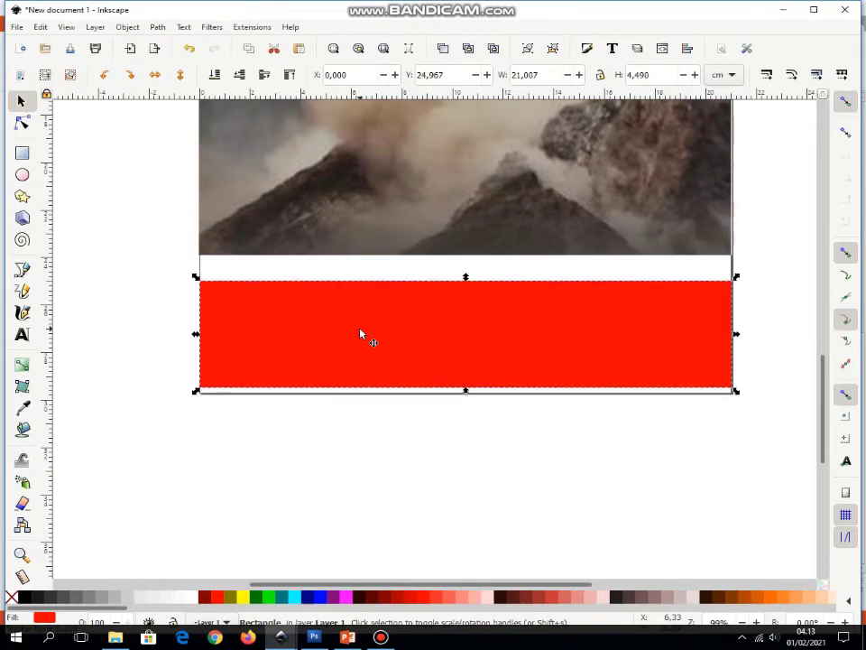
{"action": "key", "text": "Down"}
{"action": "key", "text": "Down"}
{"action": "key", "text": "Down"}
{"action": "key", "text": "Down"}
{"action": "key", "text": "Down"}
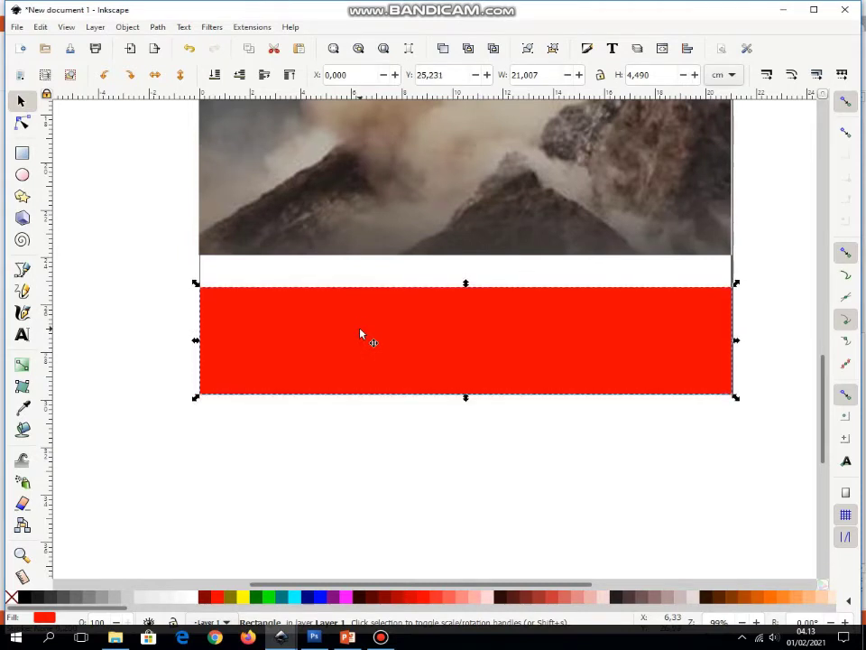
{"action": "left_click", "coordinate": [431, 454]}
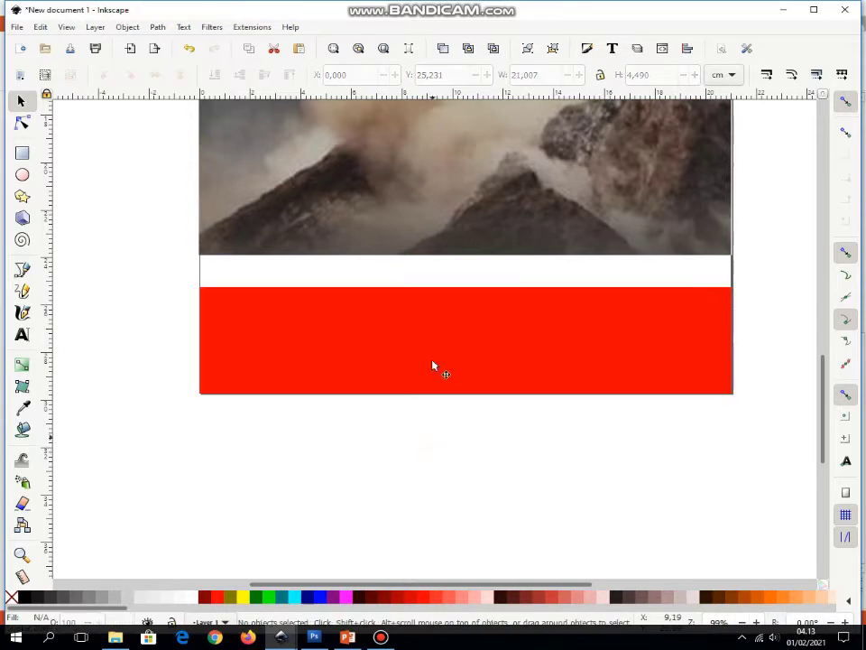
{"action": "left_click", "coordinate": [424, 330]}
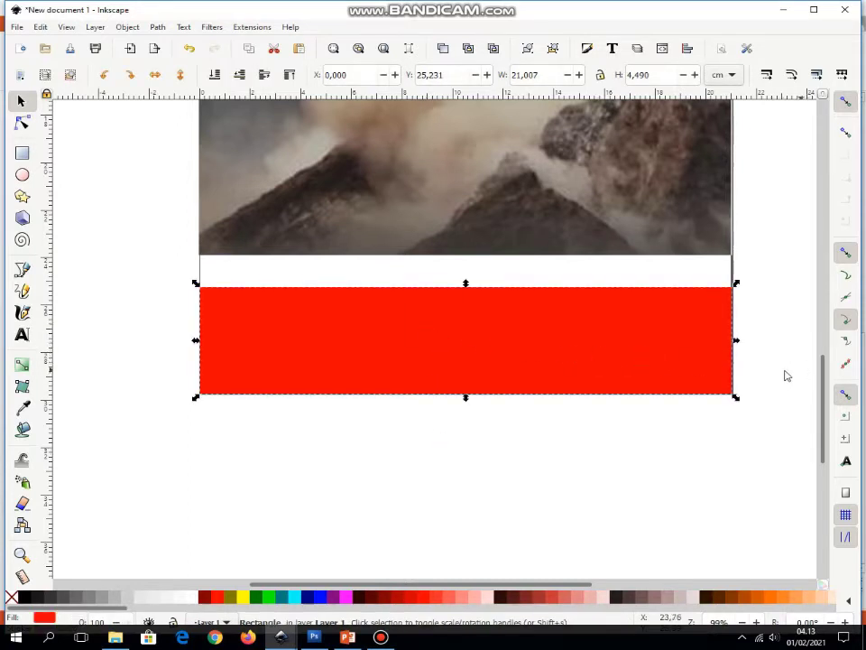
{"action": "left_click_drag", "start_coordinate": [823, 388], "coordinate": [834, 352]}
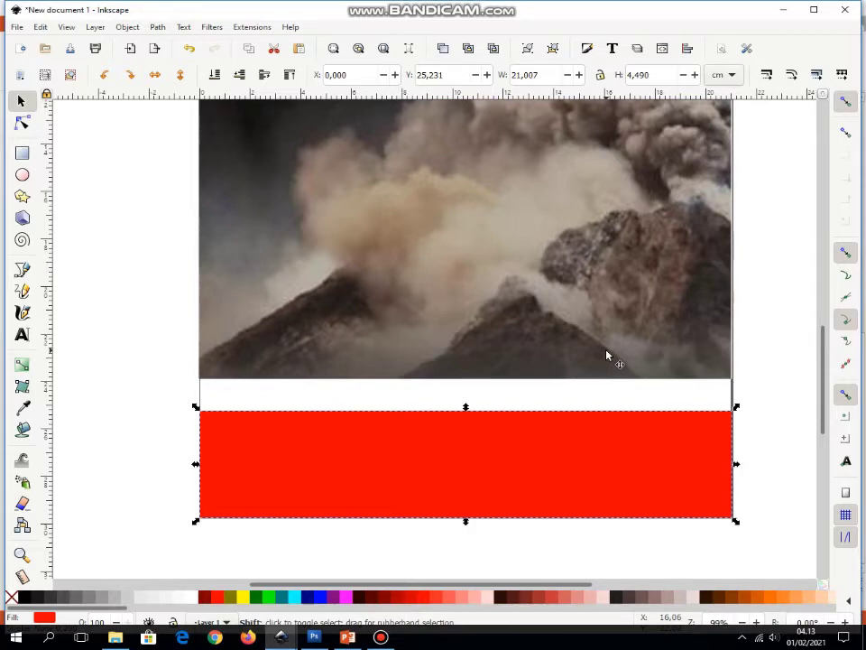
{"action": "key", "text": "minus"}
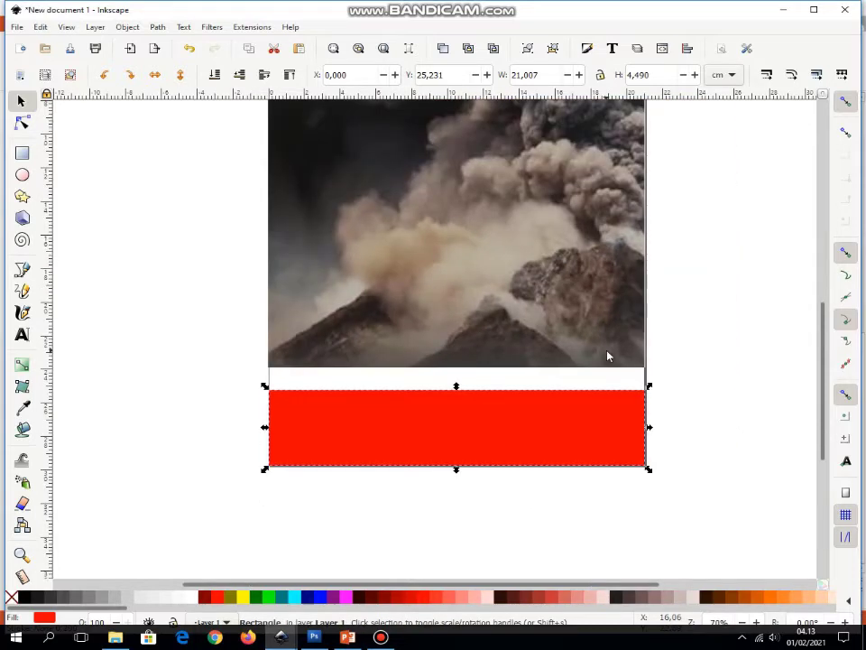
{"action": "key", "text": "minus"}
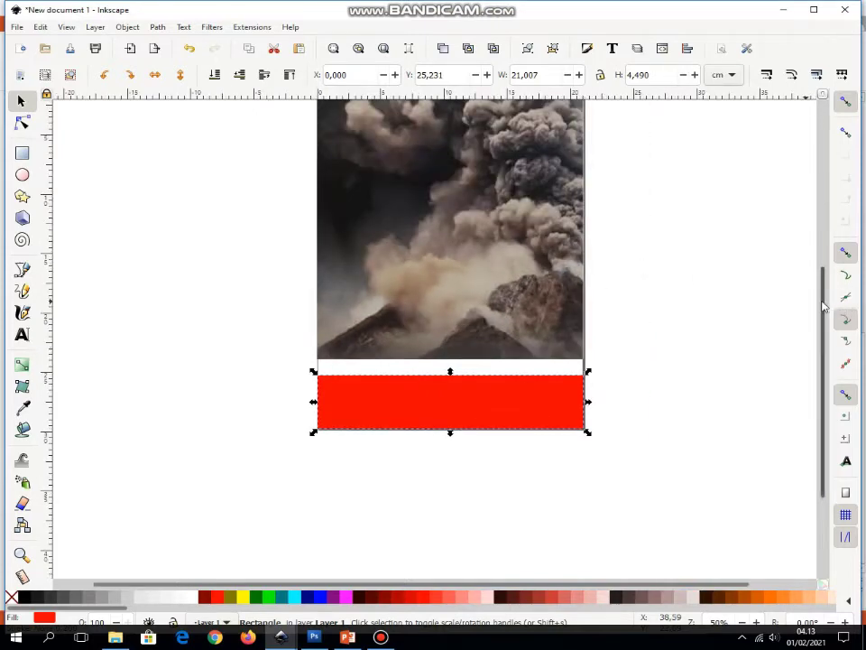
{"action": "scroll", "coordinate": [823, 307], "scroll_direction": "up", "scroll_amount": 3}
{"action": "key", "text": "Escape"}
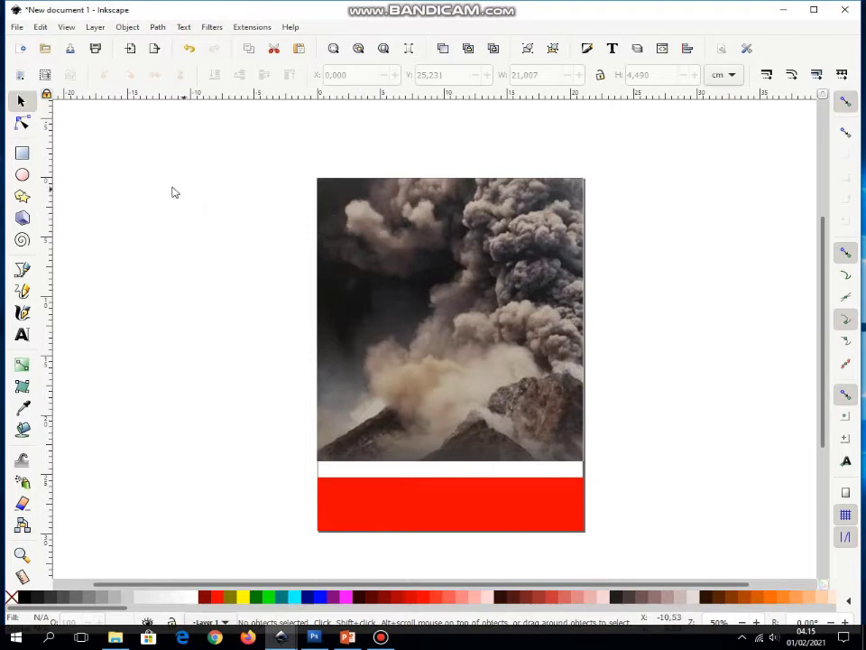
Step: Import the LOGO SDIT Rahmaniyah image from the Documents folder, embedded, with DPI from file and automatic rendering mode
{"action": "left_click", "coordinate": [17, 27]}
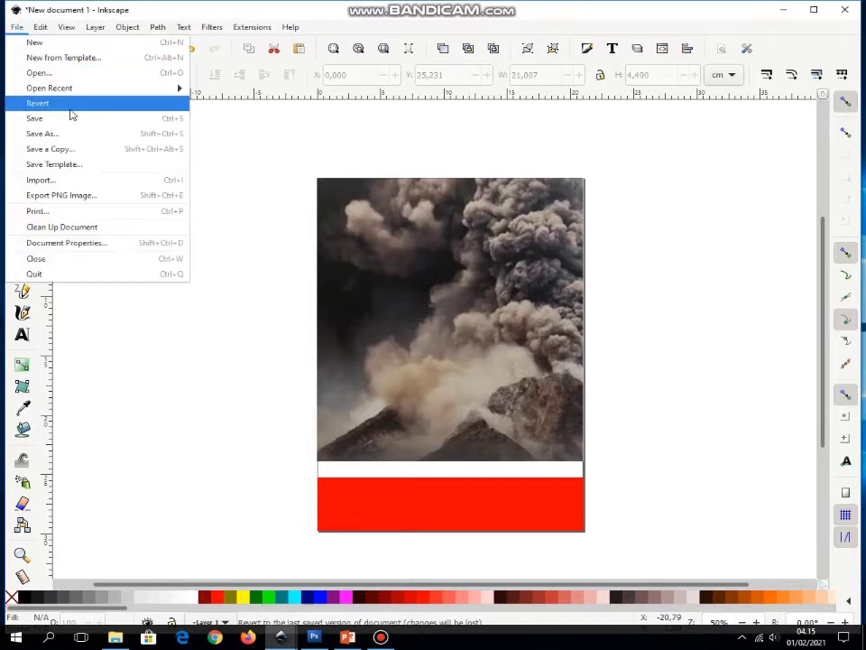
{"action": "left_click", "coordinate": [80, 182]}
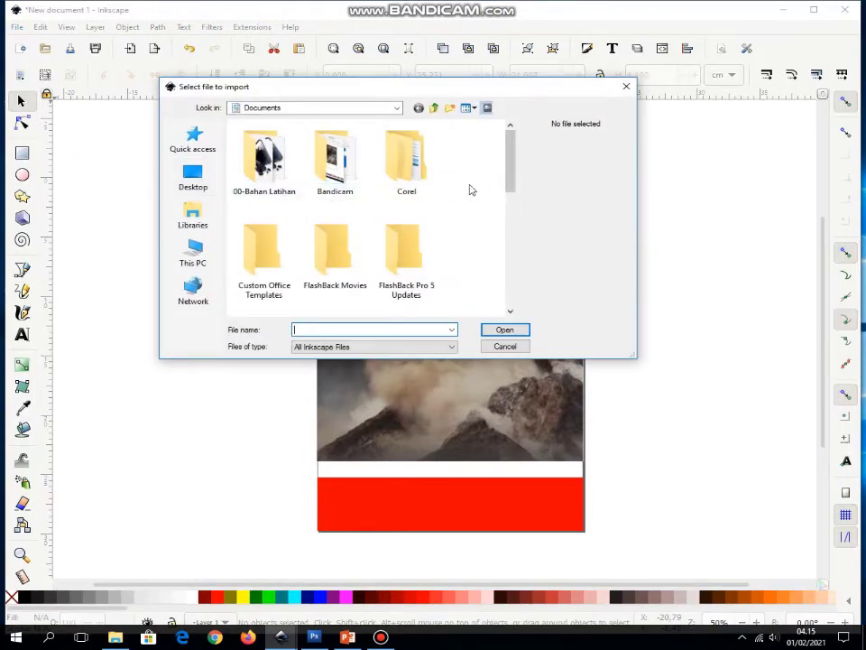
{"action": "left_click_drag", "start_coordinate": [513, 174], "coordinate": [520, 296]}
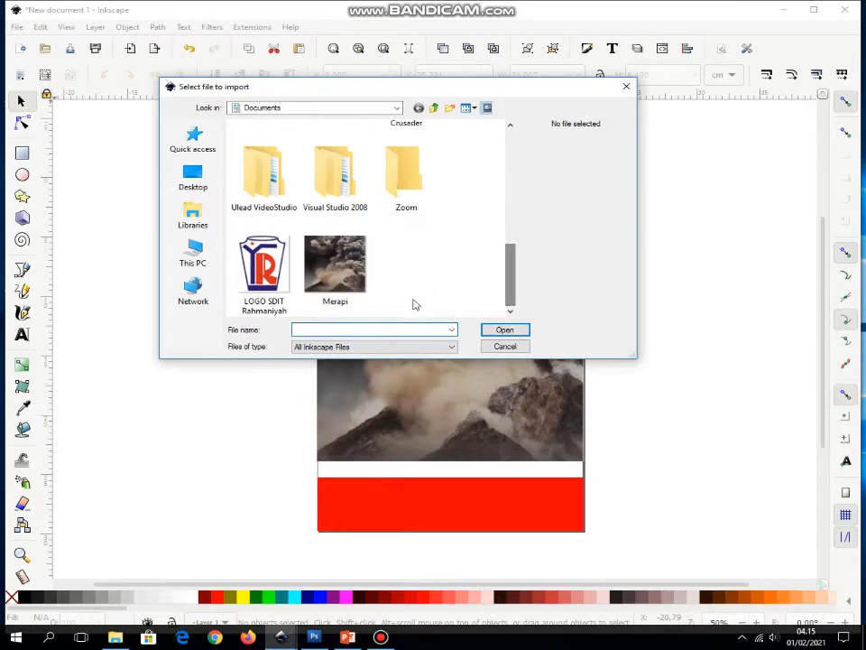
{"action": "left_click", "coordinate": [269, 276]}
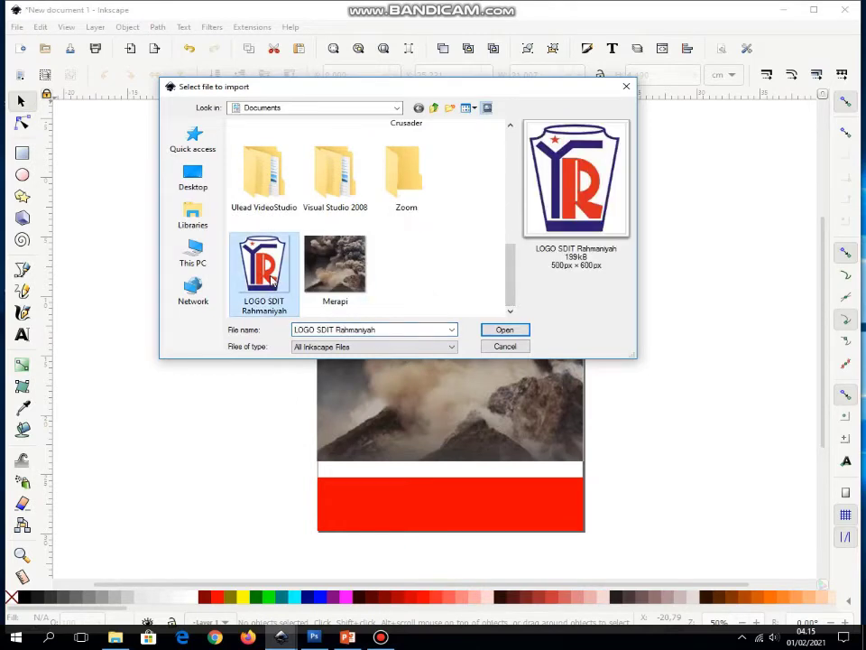
{"action": "left_click", "coordinate": [504, 331]}
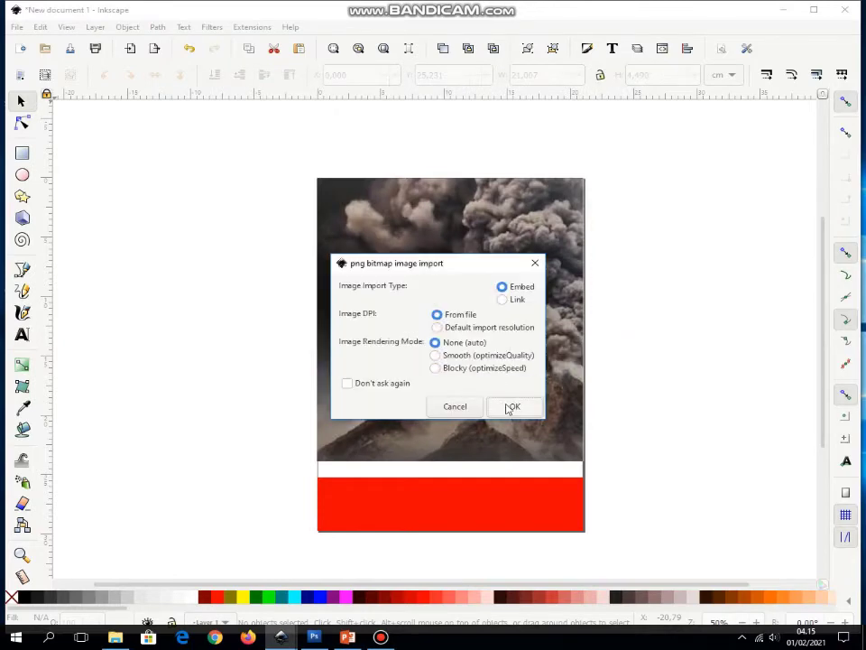
{"action": "left_click", "coordinate": [514, 406]}
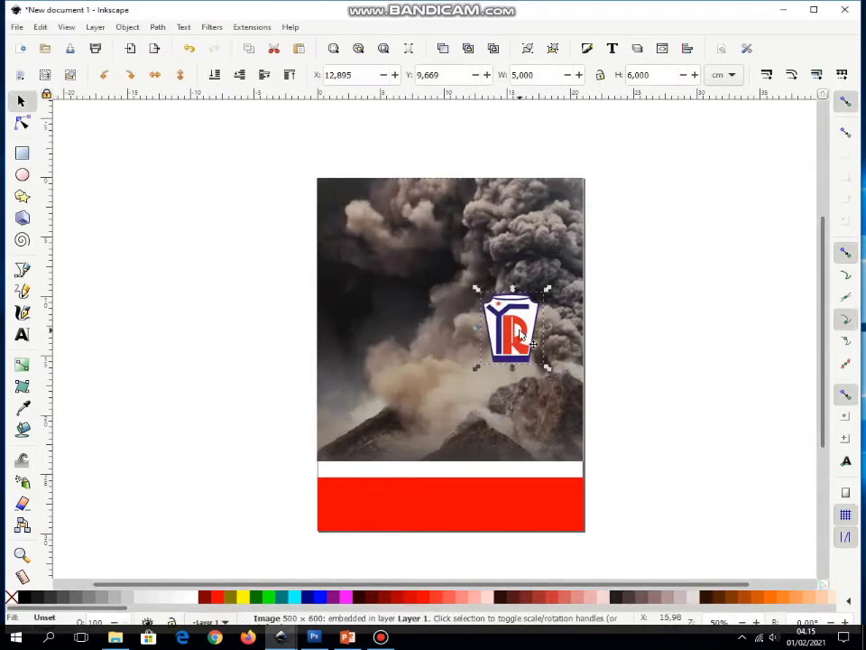
Step: Move the logo to the page's upper-left corner at about X 1.03, Y 0.90 cm and scale it proportionally to about 3.8 × 4.6 cm
{"action": "left_click_drag", "start_coordinate": [401, 249], "coordinate": [370, 220]}
{"action": "left_click", "coordinate": [367, 220]}
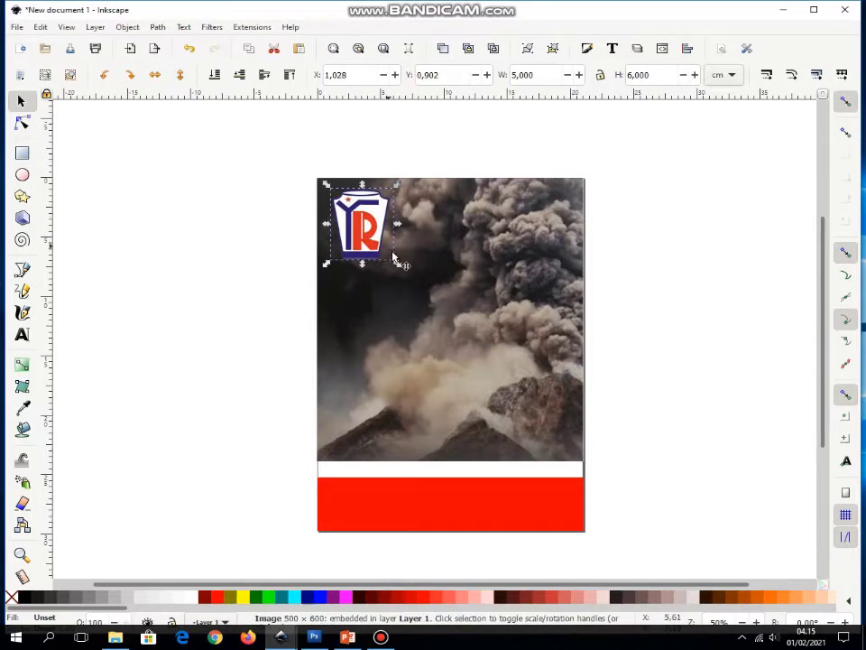
{"action": "left_click", "coordinate": [394, 256]}
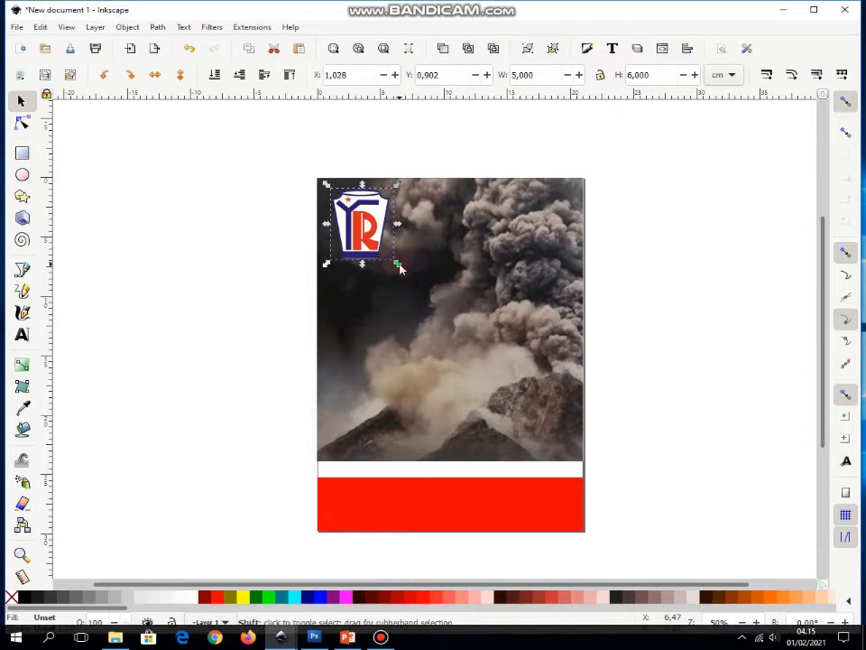
{"action": "left_click_drag", "start_coordinate": [398, 264], "coordinate": [386, 252]}
{"action": "left_click", "coordinate": [353, 217]}
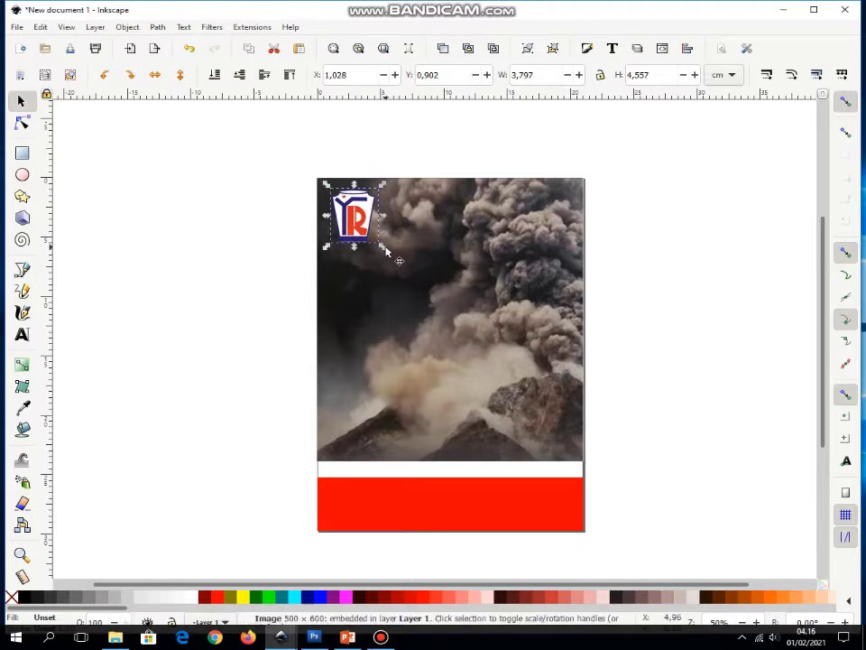
{"action": "left_click", "coordinate": [207, 176]}
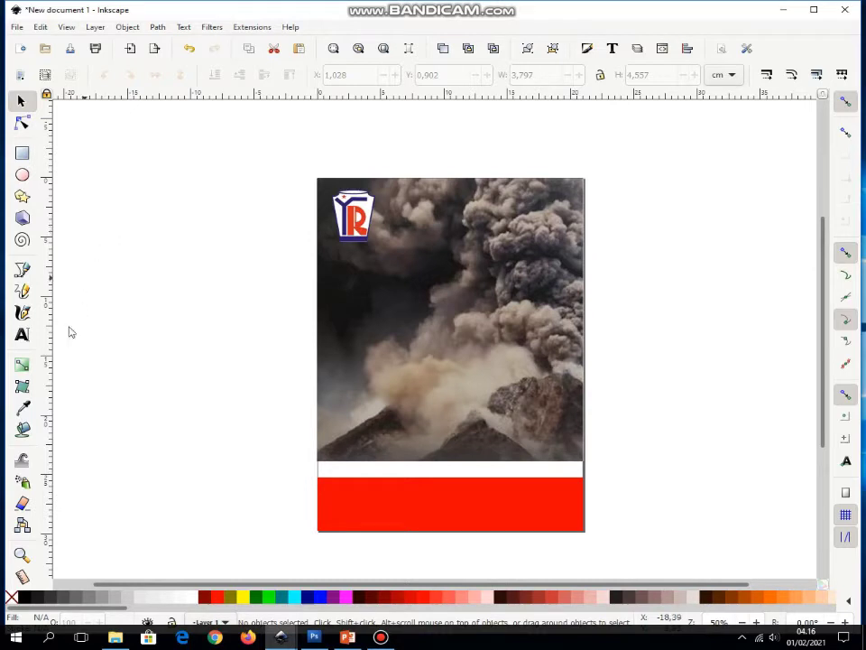
Step: Add the two-line text "Rahmaniyah Peduli" / "Korban Bencana" in the empty canvas area beside the page
{"action": "left_click", "coordinate": [21, 335]}
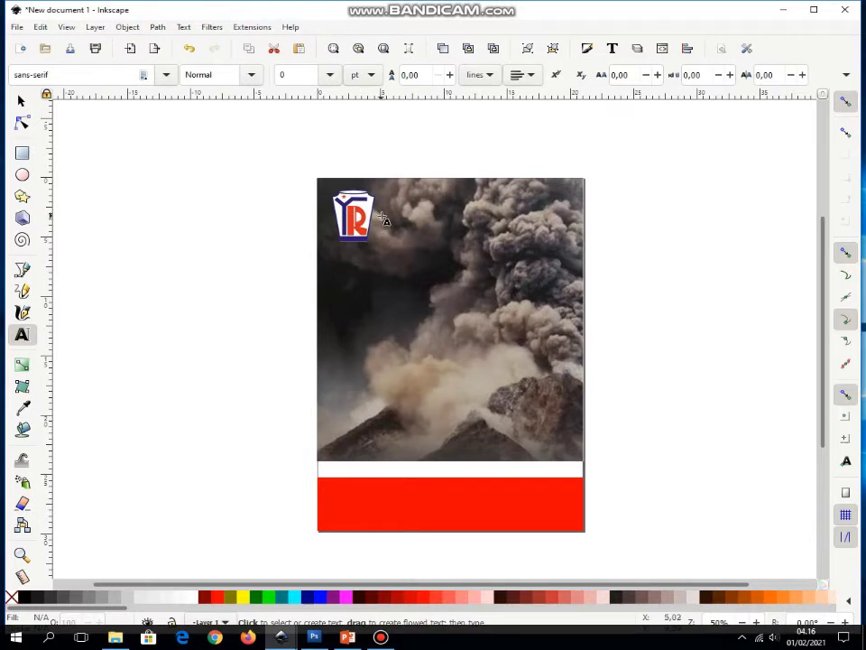
{"action": "left_click", "coordinate": [124, 301]}
{"action": "type", "text": "R"}
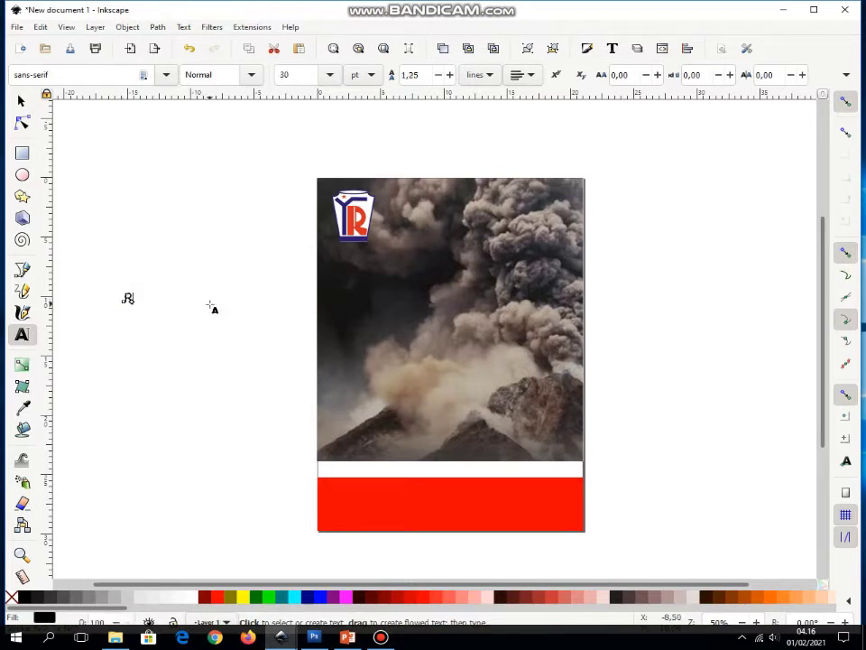
{"action": "type", "text": "ahmaniyah"}
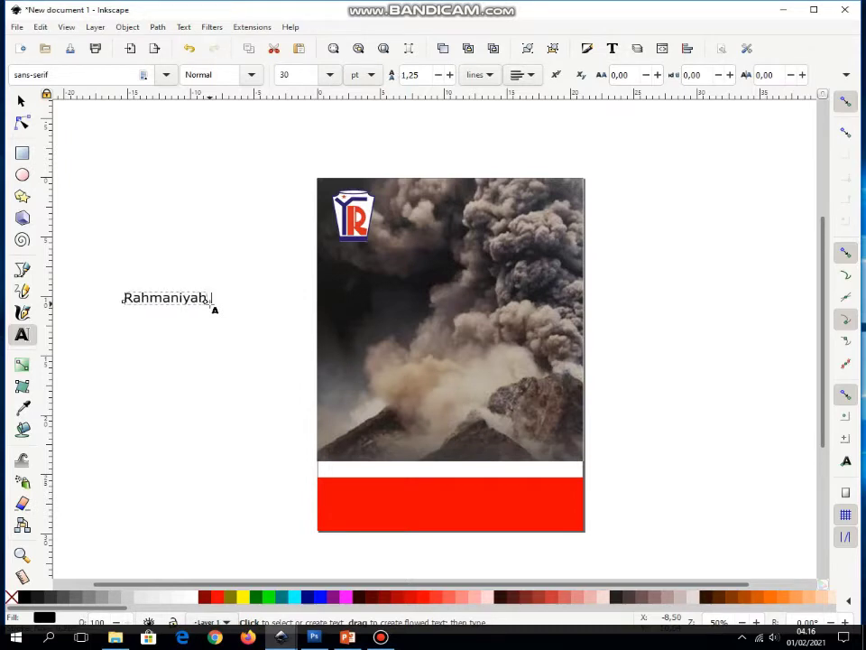
{"action": "type", "text": " R"}
{"action": "type", "text": "eduli"}
{"action": "key", "text": "Return"}
{"action": "type", "text": "K"}
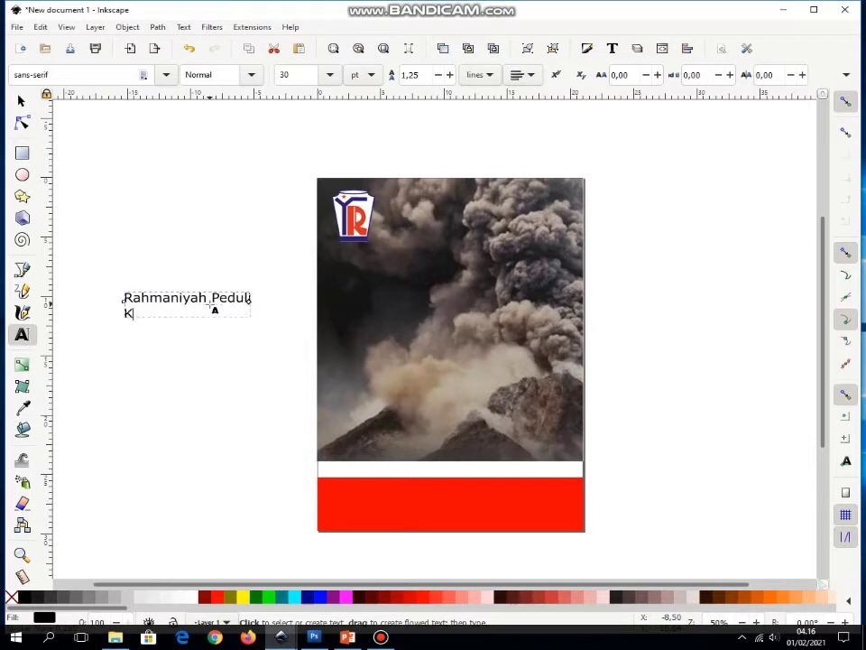
{"action": "type", "text": "orban Bencan"}
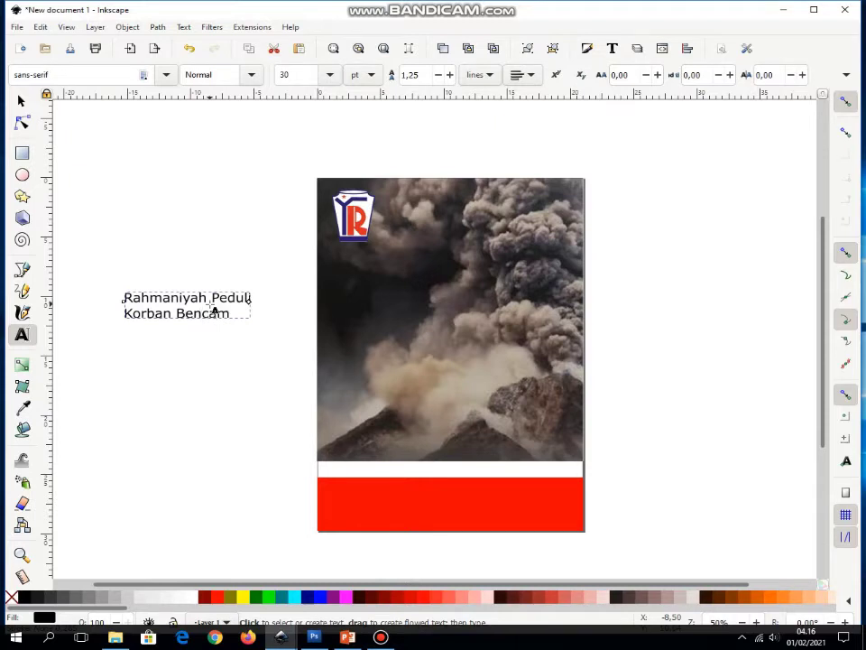
{"action": "key", "text": "BackSpace"}
{"action": "key", "text": "BackSpace"}
{"action": "left_click", "coordinate": [22, 103]}
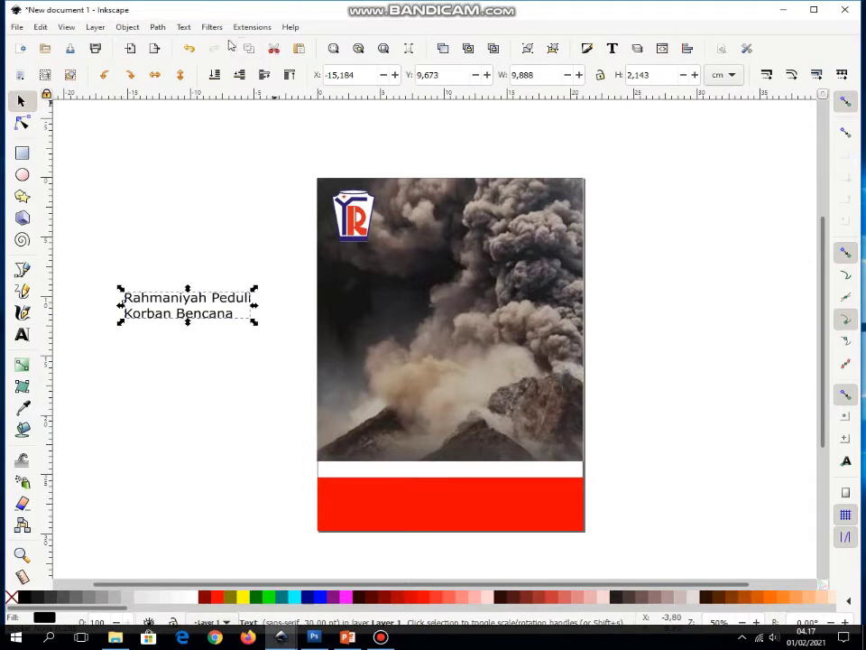
Step: Change the font of the "Rahmaniyah Peduli Korban Bencana" text to Forte, Regular style
{"action": "left_click", "coordinate": [186, 28]}
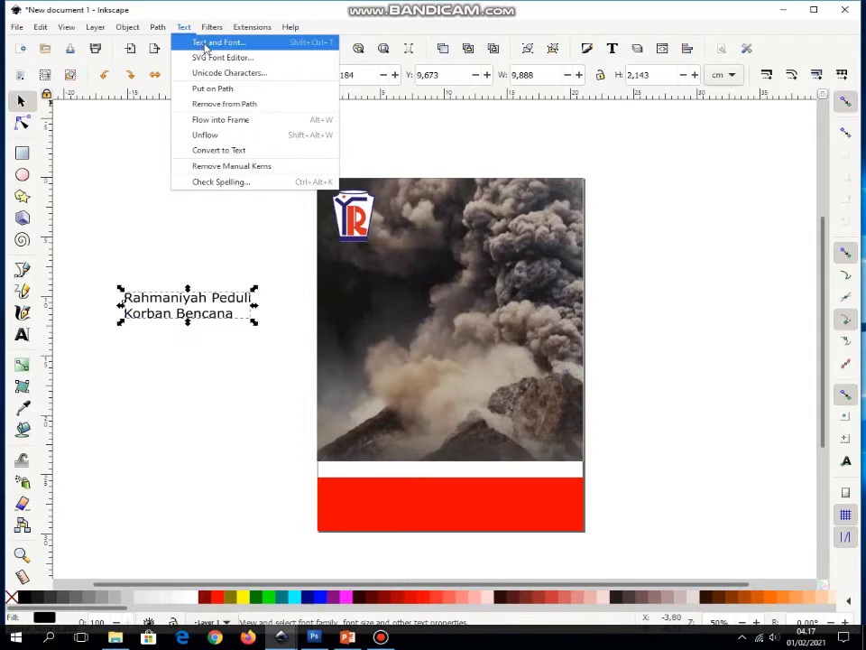
{"action": "left_click", "coordinate": [220, 45]}
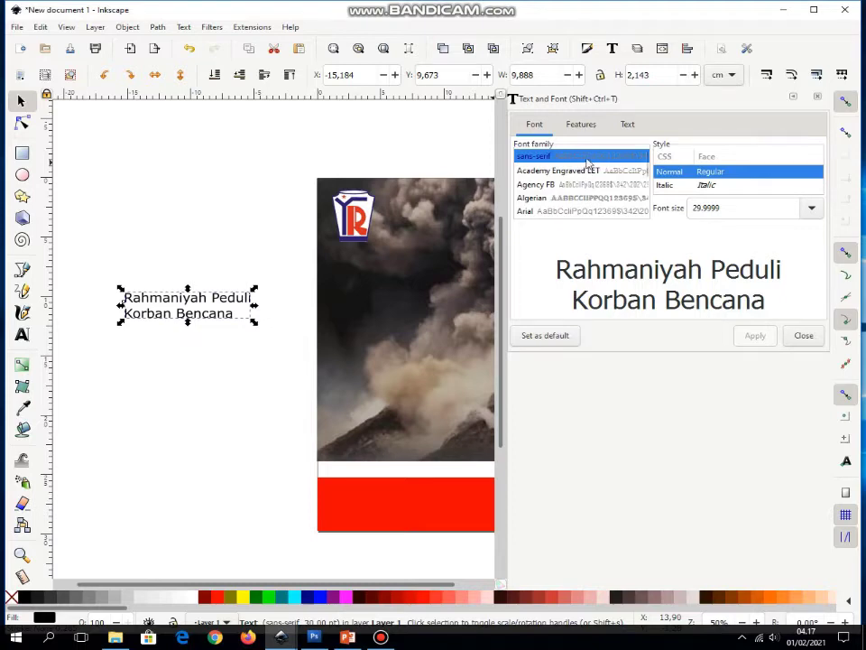
{"action": "key", "text": "Down"}
{"action": "key", "text": "Down"}
{"action": "key", "text": "Down"}
{"action": "key", "text": "Down"}
{"action": "key", "text": "Down"}
{"action": "key", "text": "Down"}
{"action": "key", "text": "Down"}
{"action": "key", "text": "Down"}
{"action": "key", "text": "Down"}
{"action": "key", "text": "Down"}
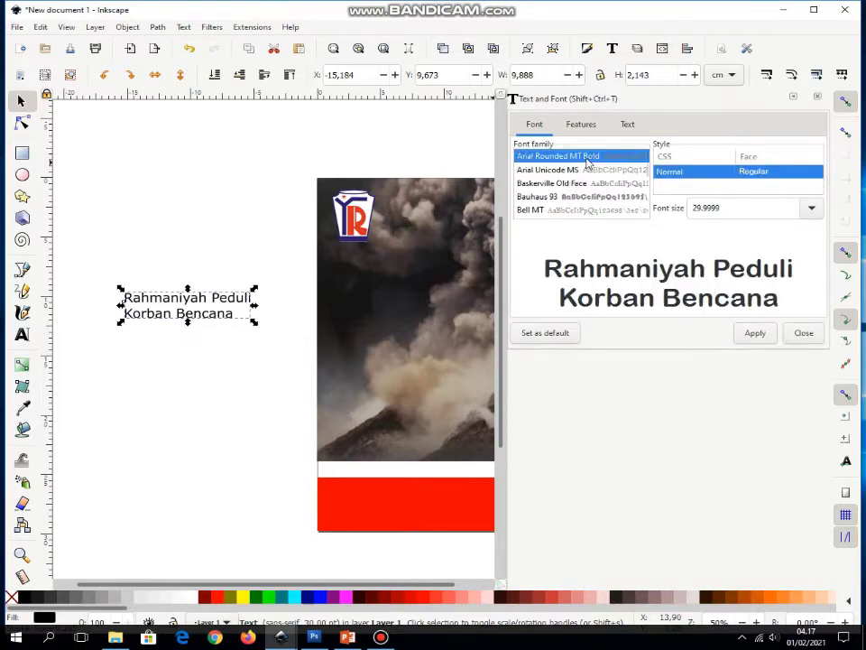
{"action": "key", "text": "Down"}
{"action": "key", "text": "Down"}
{"action": "key", "text": "Down"}
{"action": "key", "text": "Down"}
{"action": "key", "text": "Down"}
{"action": "key", "text": "Down"}
{"action": "key", "text": "Down"}
{"action": "key", "text": "Down"}
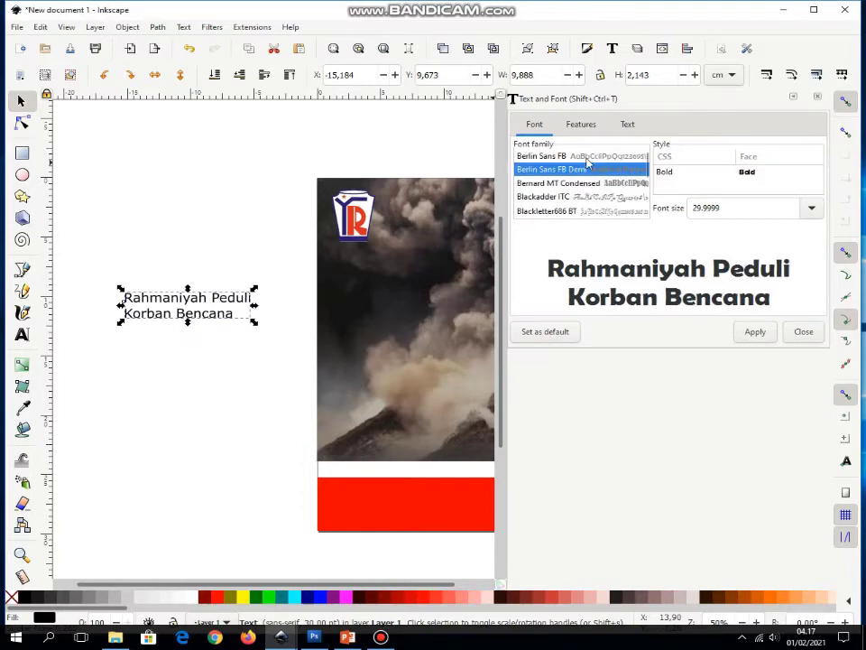
{"action": "key", "text": "Down"}
{"action": "key", "text": "Down"}
{"action": "key", "text": "Down"}
{"action": "key", "text": "Down"}
{"action": "key", "text": "Down"}
{"action": "key", "text": "Down"}
{"action": "key", "text": "Down"}
{"action": "key", "text": "Down"}
{"action": "key", "text": "Down"}
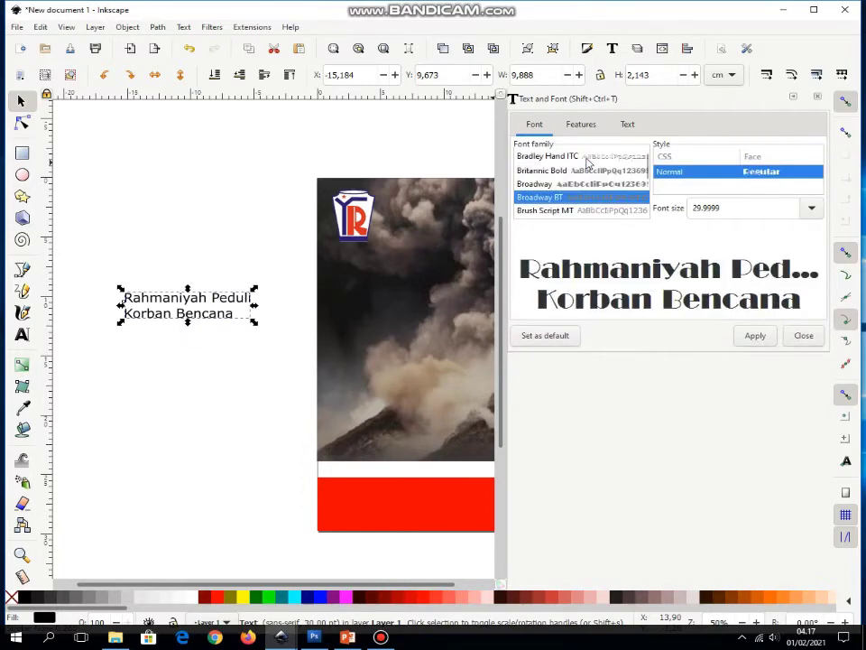
{"action": "key", "text": "Down"}
{"action": "key", "text": "Down"}
{"action": "key", "text": "Down"}
{"action": "key", "text": "Down"}
{"action": "key", "text": "Down"}
{"action": "key", "text": "Down"}
{"action": "key", "text": "Down"}
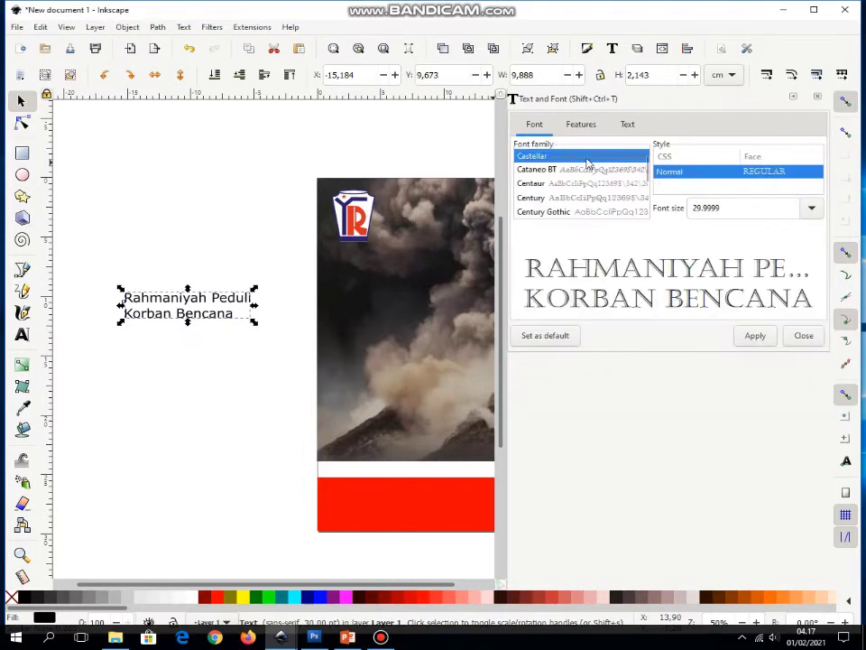
{"action": "key", "text": "Down"}
{"action": "key", "text": "Down"}
{"action": "key", "text": "Down"}
{"action": "key", "text": "Down"}
{"action": "key", "text": "Down"}
{"action": "key", "text": "Down"}
{"action": "key", "text": "Down"}
{"action": "key", "text": "Down"}
{"action": "key", "text": "Down"}
{"action": "key", "text": "Down"}
{"action": "key", "text": "Down"}
{"action": "key", "text": "Down"}
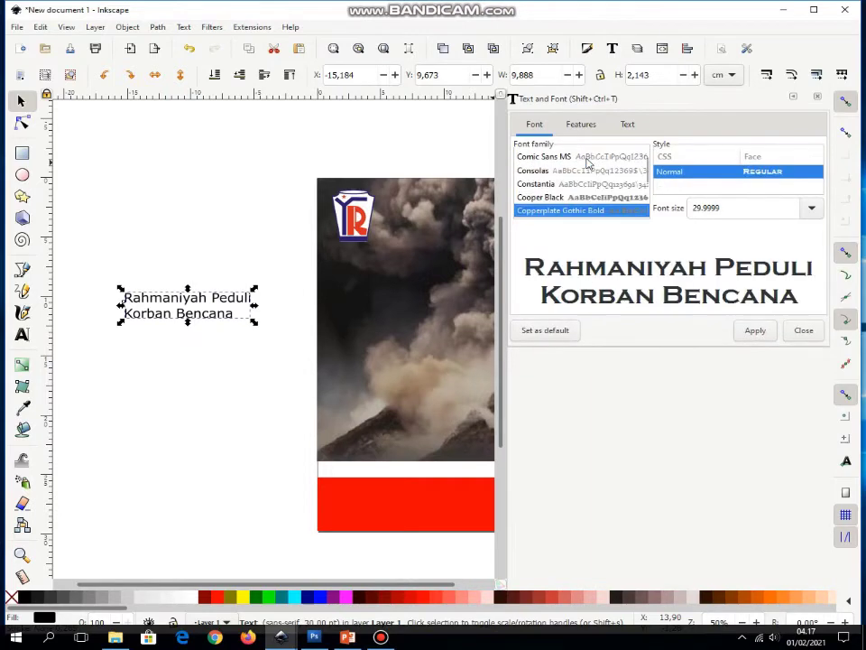
{"action": "key", "text": "Down"}
{"action": "key", "text": "Down"}
{"action": "key", "text": "Down"}
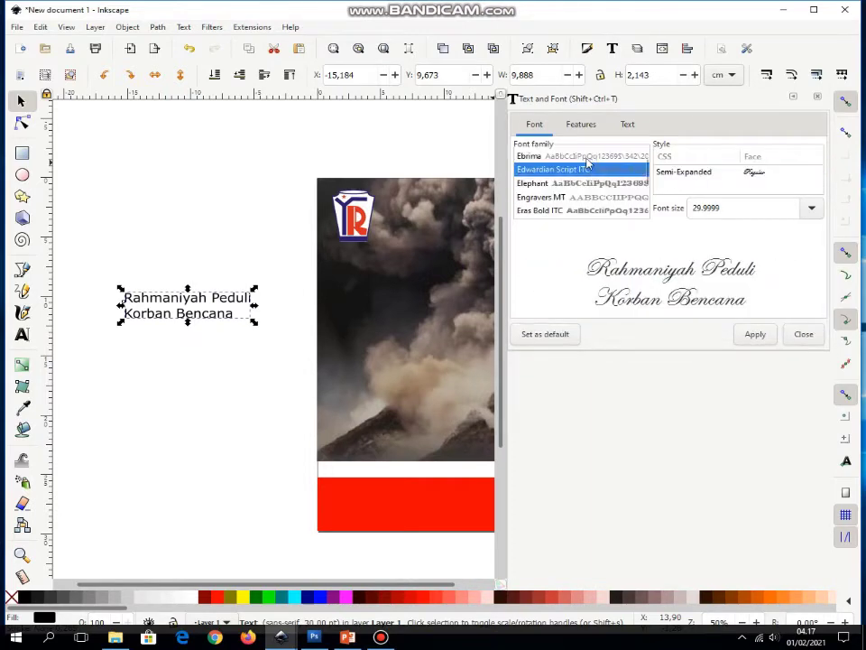
{"action": "key", "text": "Down"}
{"action": "key", "text": "Down"}
{"action": "key", "text": "Down"}
{"action": "key", "text": "Down"}
{"action": "key", "text": "Down"}
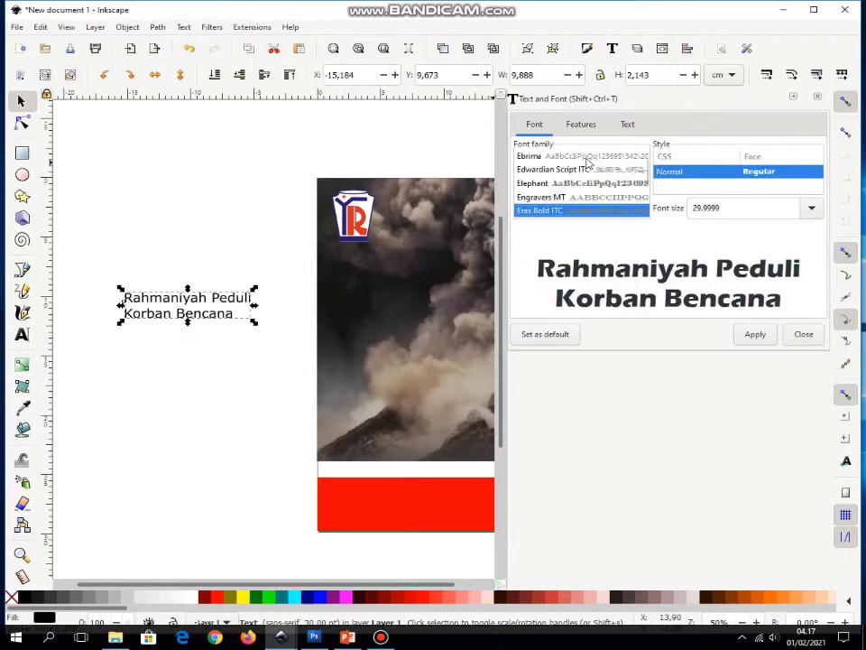
{"action": "key", "text": "Down"}
{"action": "key", "text": "Down"}
{"action": "key", "text": "Down"}
{"action": "key", "text": "Down"}
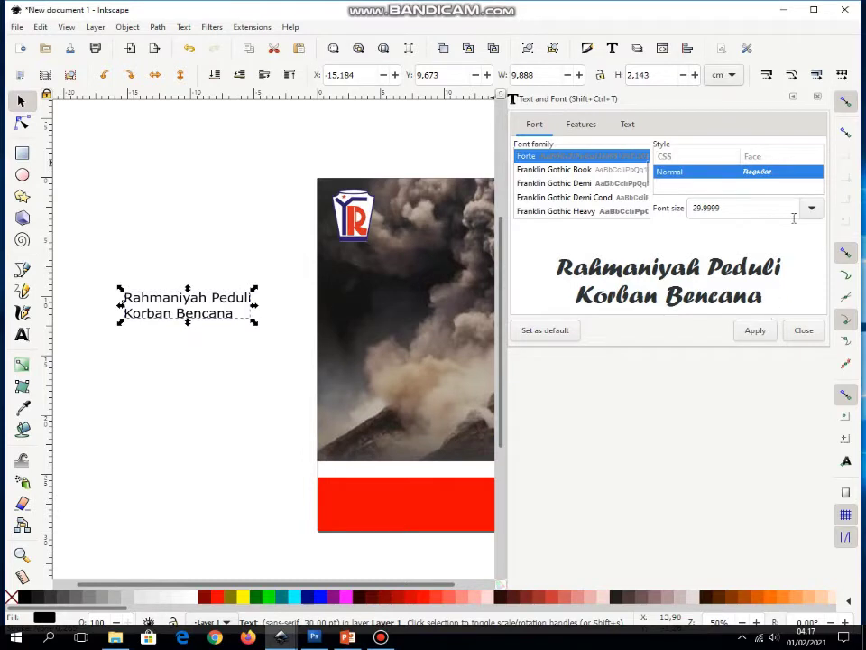
{"action": "left_click", "coordinate": [756, 331]}
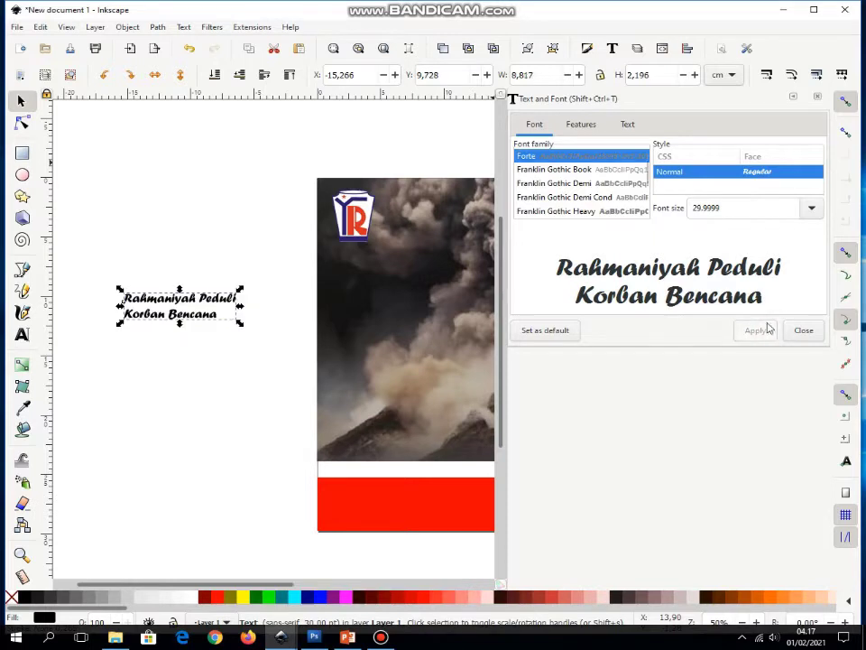
{"action": "left_click", "coordinate": [816, 333]}
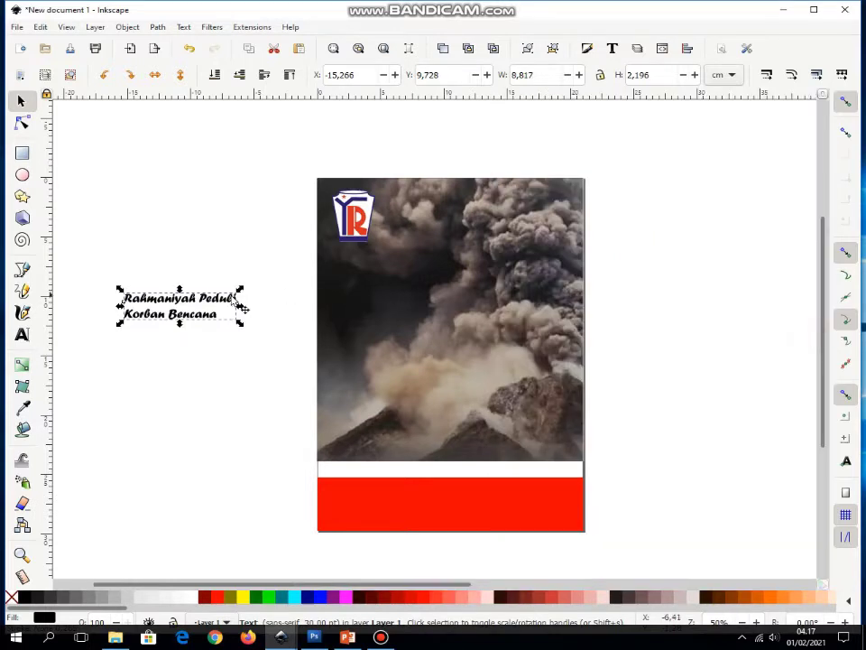
Step: Move the text beside the logo at about X 5.26, Y 1.82 cm and scale it proportionally to about 14.1 × 3.5 cm
{"action": "left_click_drag", "start_coordinate": [179, 301], "coordinate": [445, 212]}
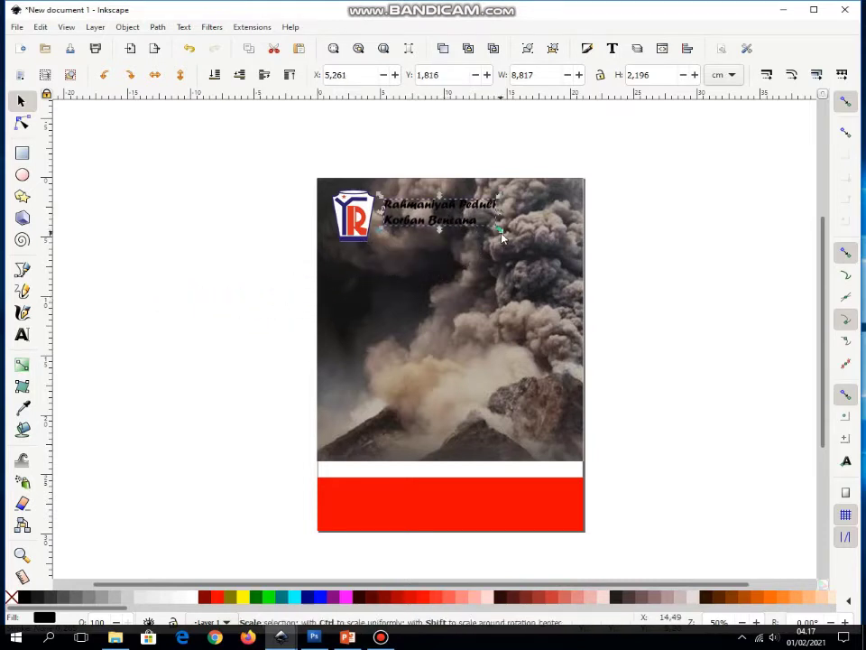
{"action": "left_click_drag", "start_coordinate": [503, 236], "coordinate": [569, 268]}
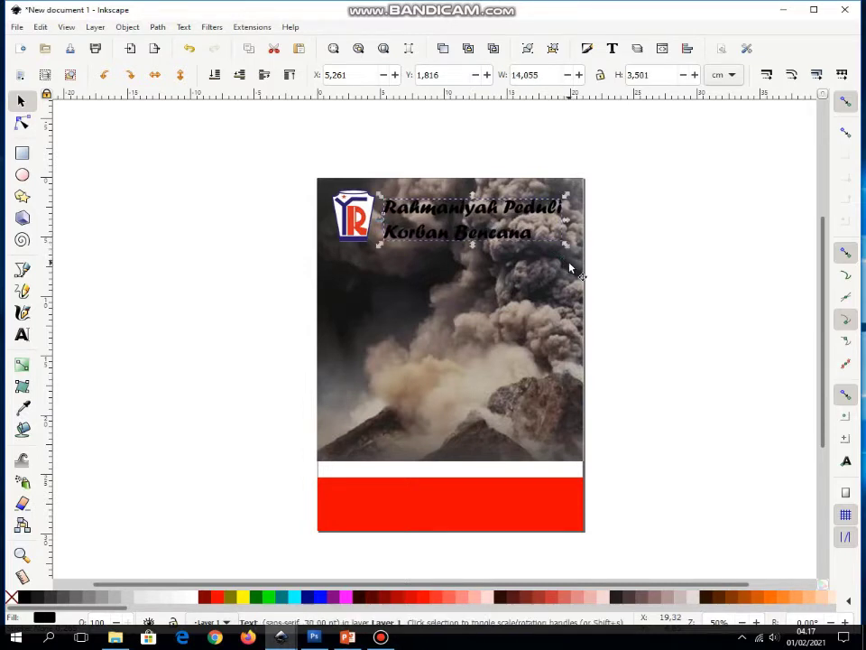
{"action": "left_click", "coordinate": [439, 213]}
{"action": "left_click", "coordinate": [441, 213]}
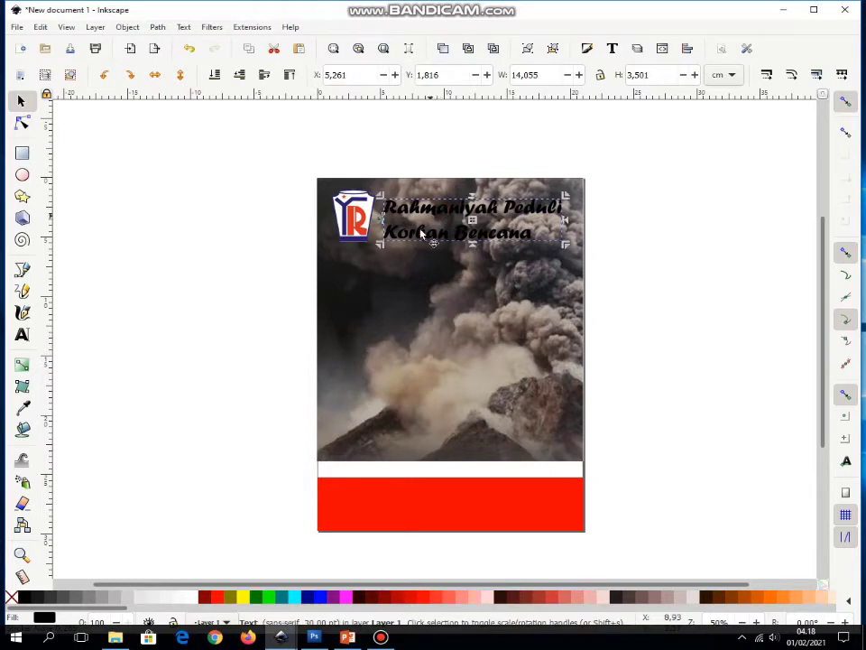
Step: Fill the heading text with white and nudge it to about X 5.21, Y 1.66 cm beside the logo
{"action": "left_click", "coordinate": [192, 599]}
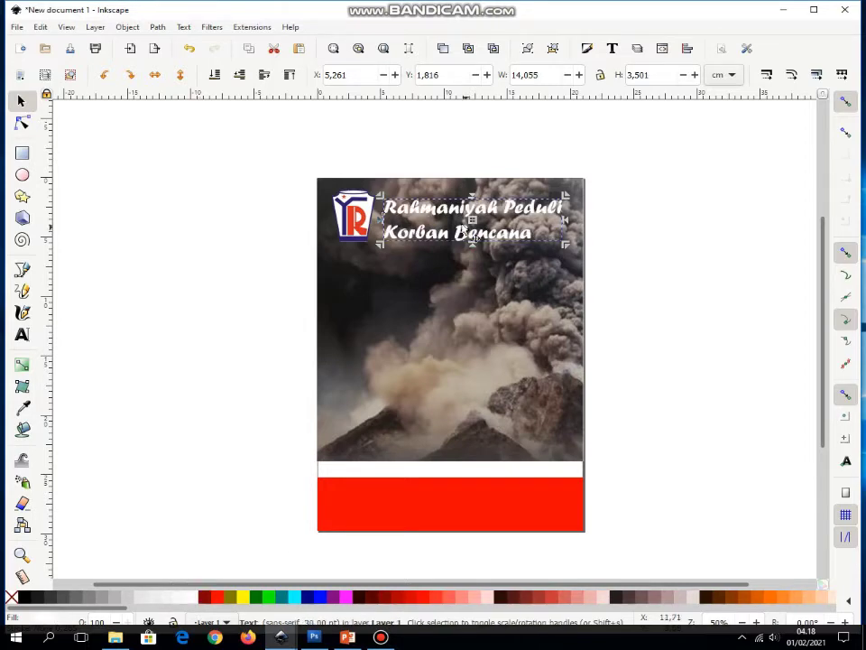
{"action": "key", "text": "shift"}
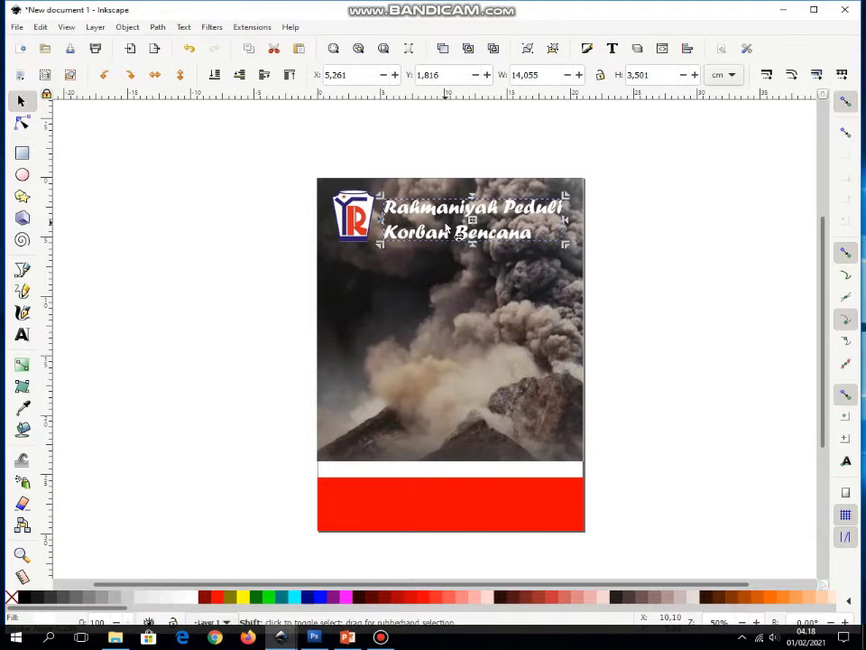
{"action": "key", "text": "plus"}
{"action": "key", "text": "plus"}
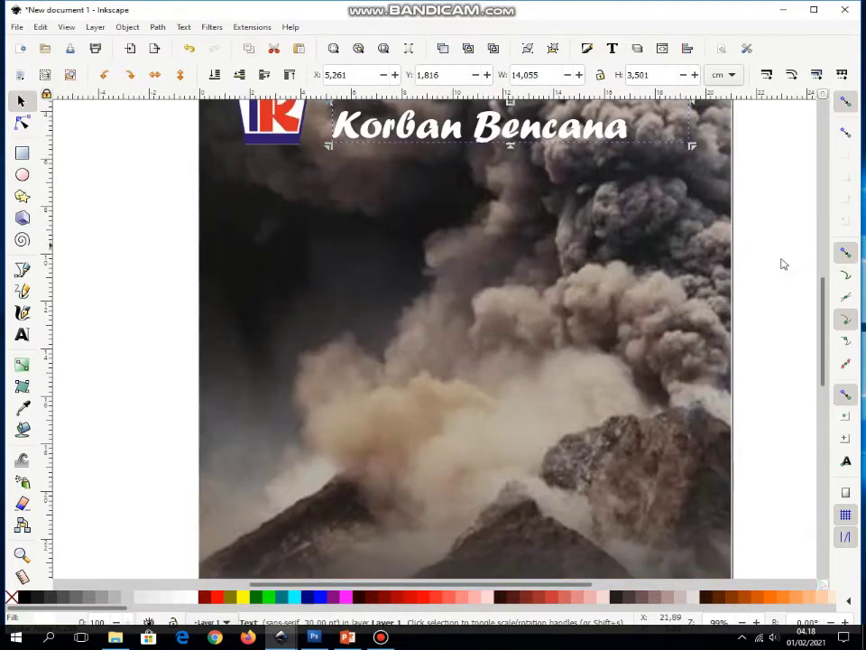
{"action": "left_click_drag", "start_coordinate": [822, 286], "coordinate": [837, 231]}
{"action": "left_click_drag", "start_coordinate": [467, 313], "coordinate": [465, 311]}
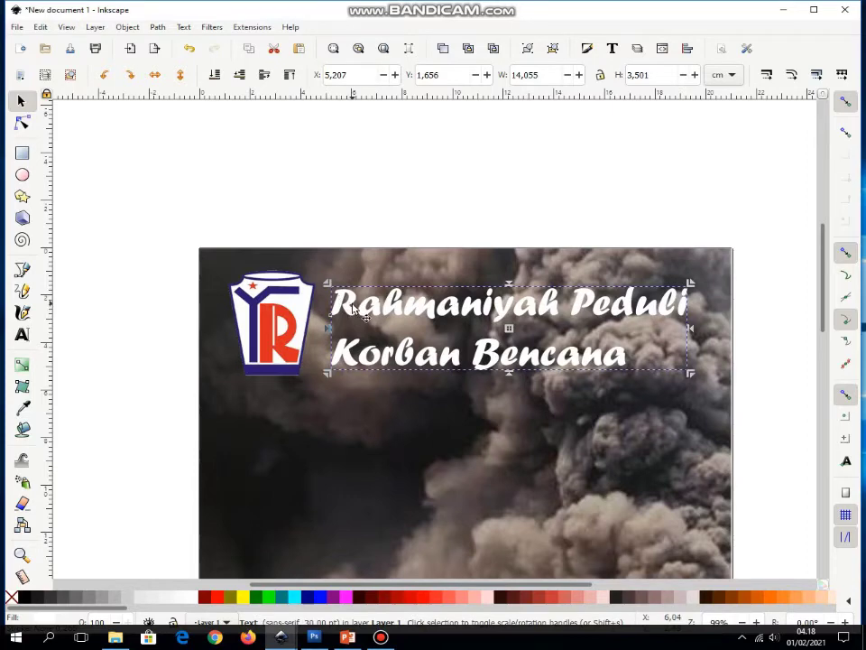
Step: Give the white heading text a black stroke
{"action": "key", "text": "shift"}
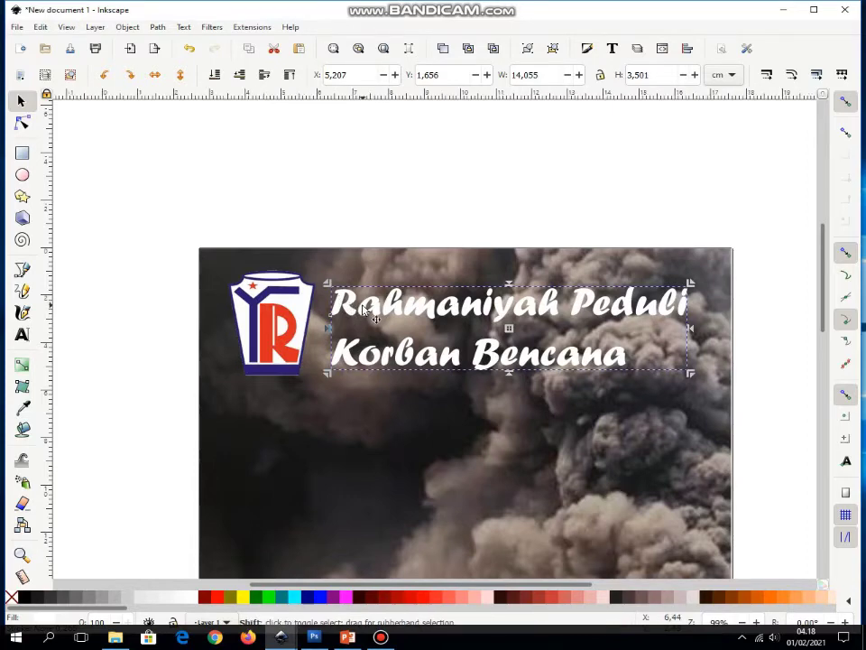
{"action": "key", "text": "plus"}
{"action": "key", "text": "plus"}
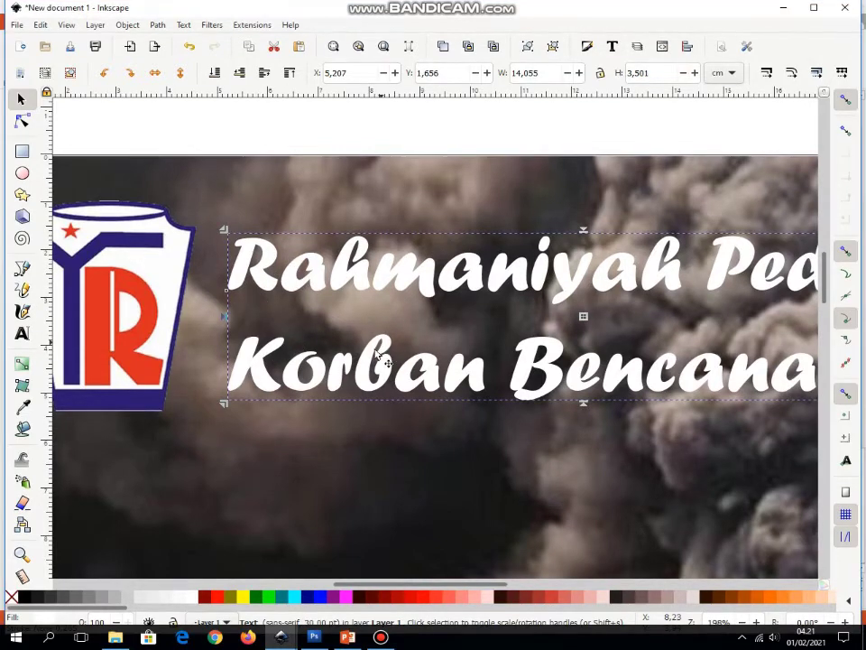
{"action": "right_click", "coordinate": [28, 598]}
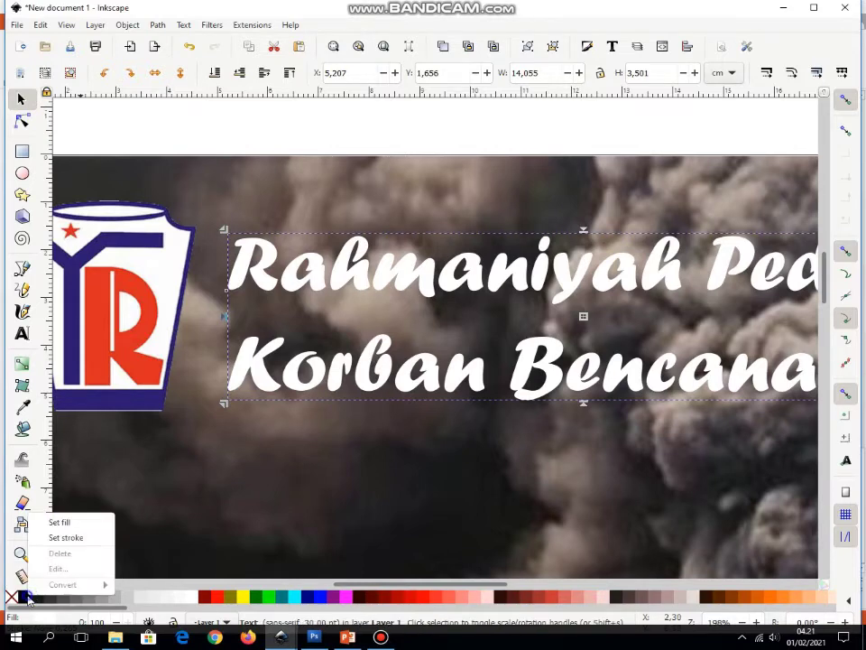
{"action": "left_click", "coordinate": [77, 538]}
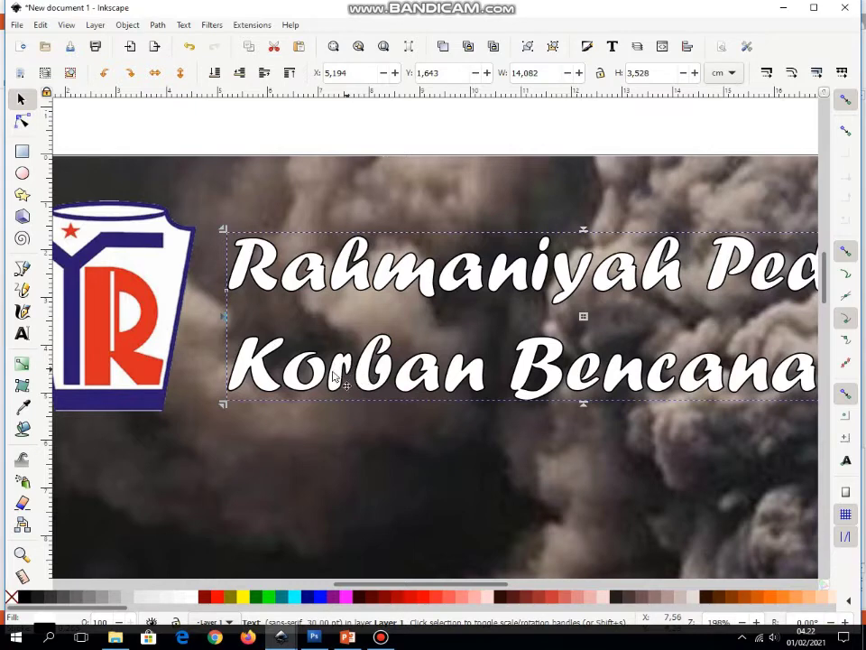
Step: Set the stroke width of the white heading text beside the logo to 0.6 mm
{"action": "right_click", "coordinate": [264, 270]}
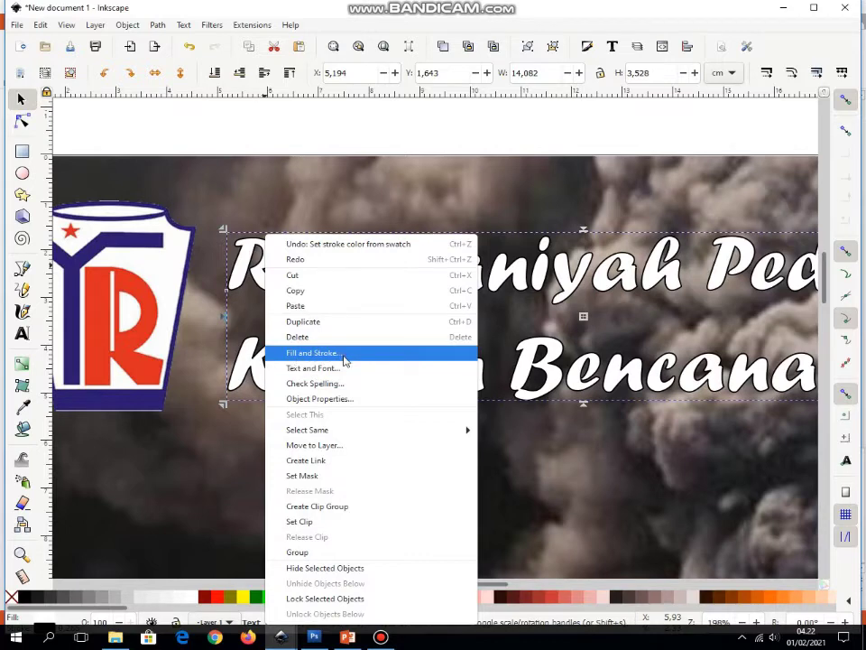
{"action": "left_click", "coordinate": [305, 355]}
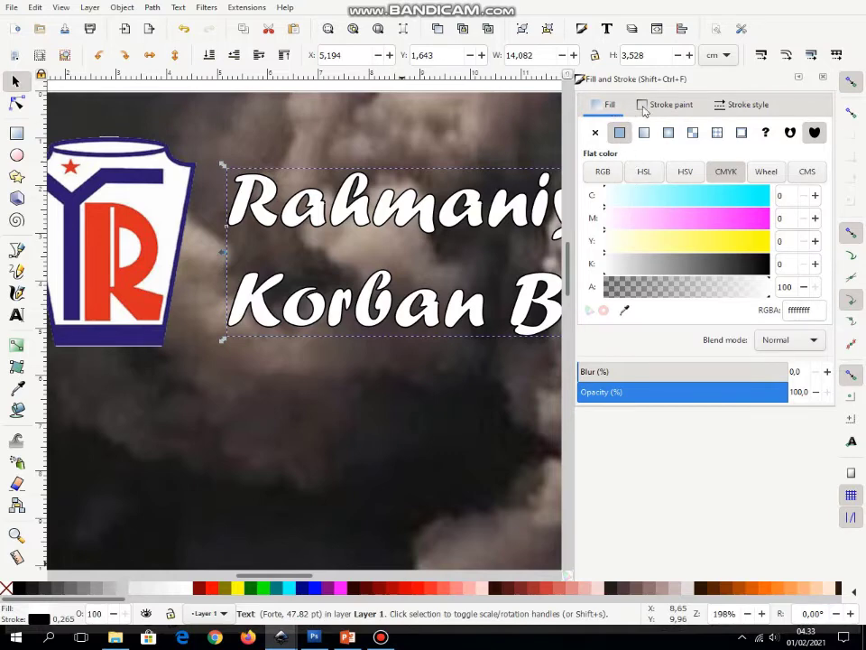
{"action": "left_click", "coordinate": [742, 106]}
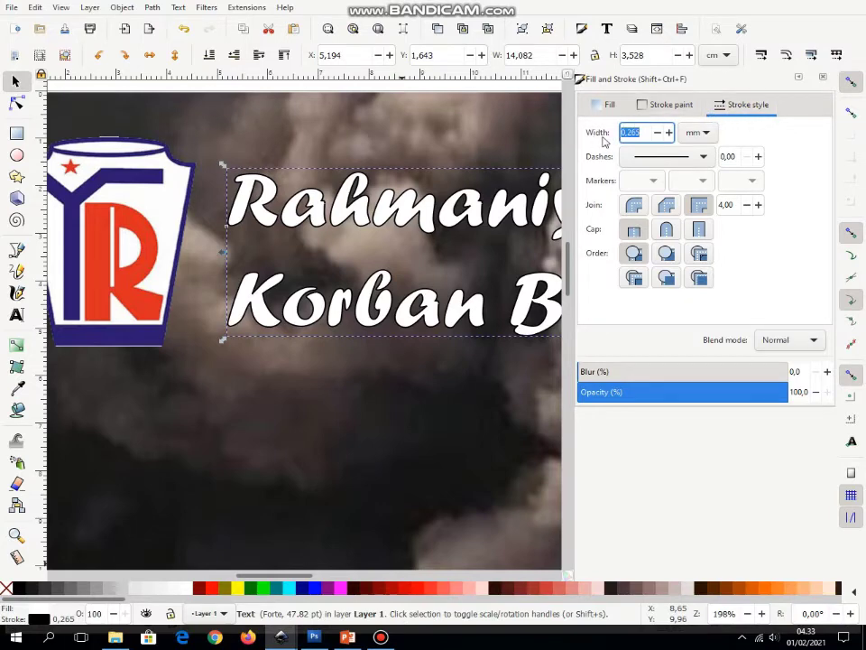
{"action": "left_click", "coordinate": [670, 132]}
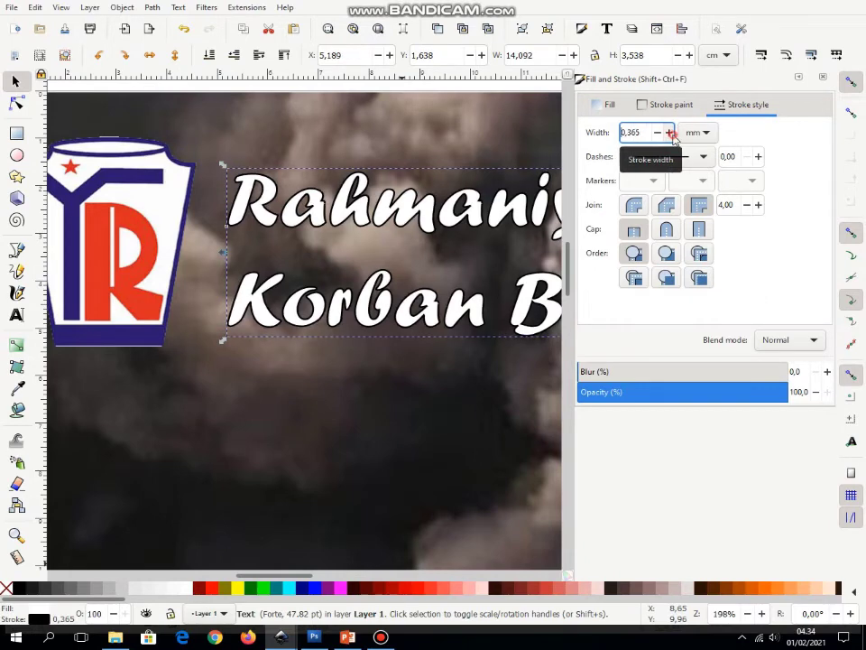
{"action": "left_click", "coordinate": [670, 133]}
{"action": "left_click", "coordinate": [670, 133]}
{"action": "left_click", "coordinate": [670, 132]}
{"action": "left_click", "coordinate": [670, 133]}
{"action": "left_click", "coordinate": [669, 133]}
{"action": "left_click", "coordinate": [670, 133]}
{"action": "left_click", "coordinate": [669, 133]}
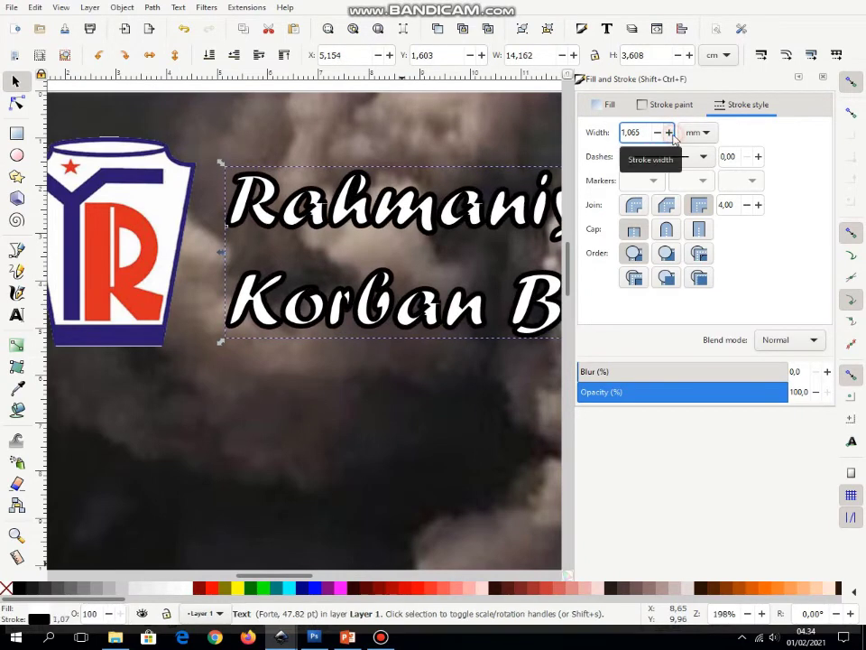
{"action": "left_click", "coordinate": [669, 133]}
{"action": "left_click", "coordinate": [669, 133]}
{"action": "left_click", "coordinate": [669, 133]}
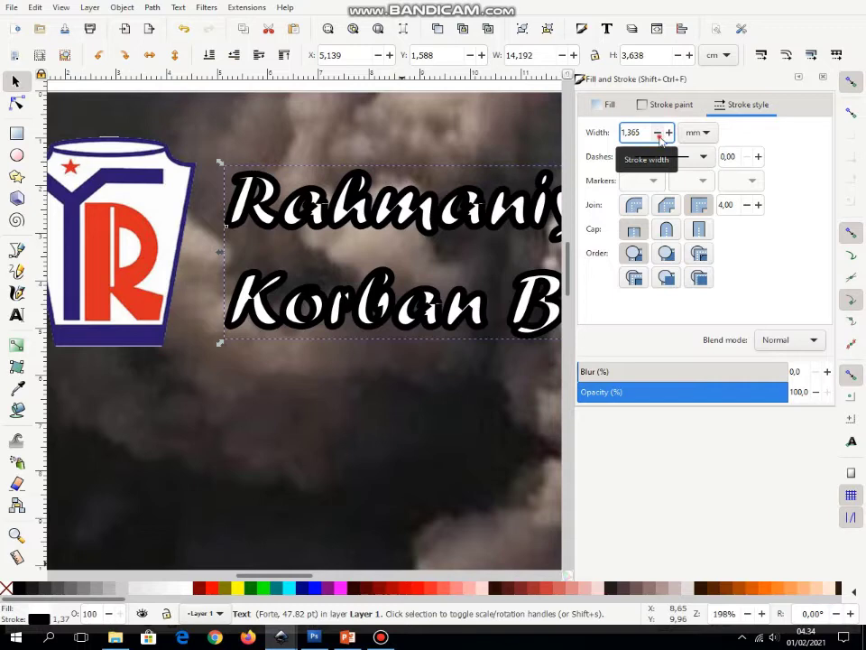
{"action": "left_click", "coordinate": [657, 133]}
{"action": "left_click", "coordinate": [657, 133]}
{"action": "left_click", "coordinate": [656, 133]}
{"action": "left_click", "coordinate": [657, 133]}
{"action": "left_click", "coordinate": [656, 132]}
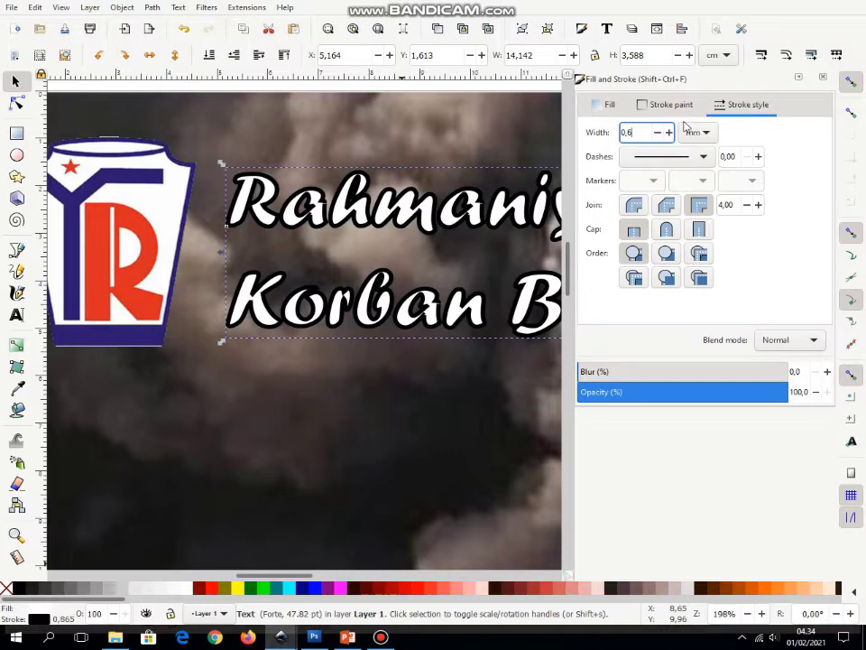
{"action": "key", "text": "Return"}
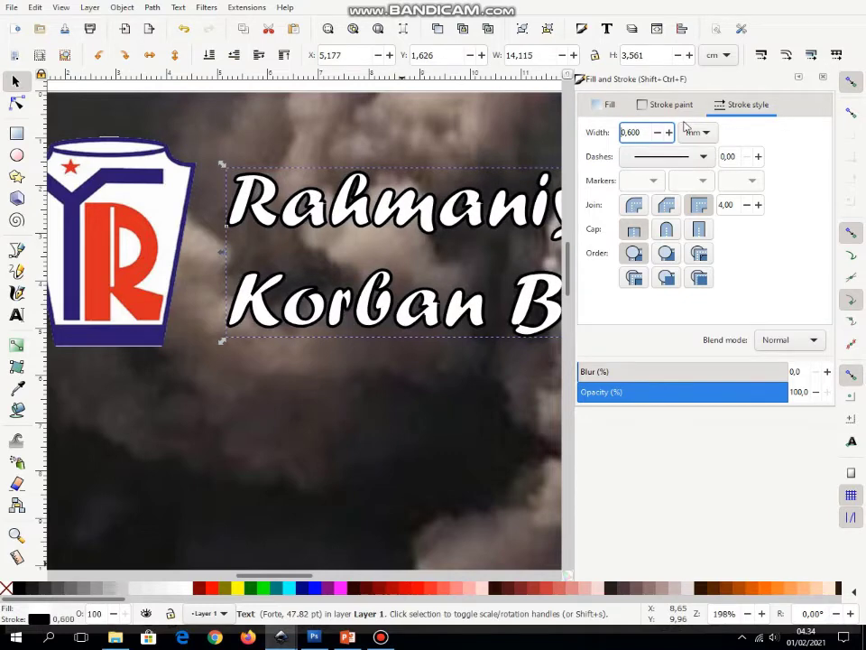
{"action": "left_click", "coordinate": [824, 83]}
{"action": "key", "text": "F11"}
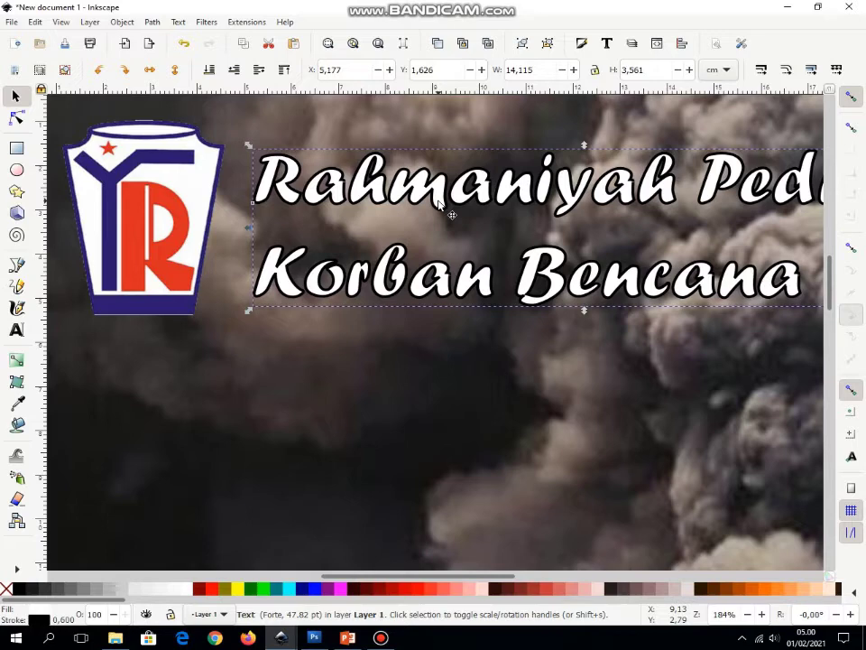
Step: Add a two-line text reading "Duka Mereka" and "Duka Kita" on the empty canvas beside the poster page
{"action": "key", "text": "shift"}
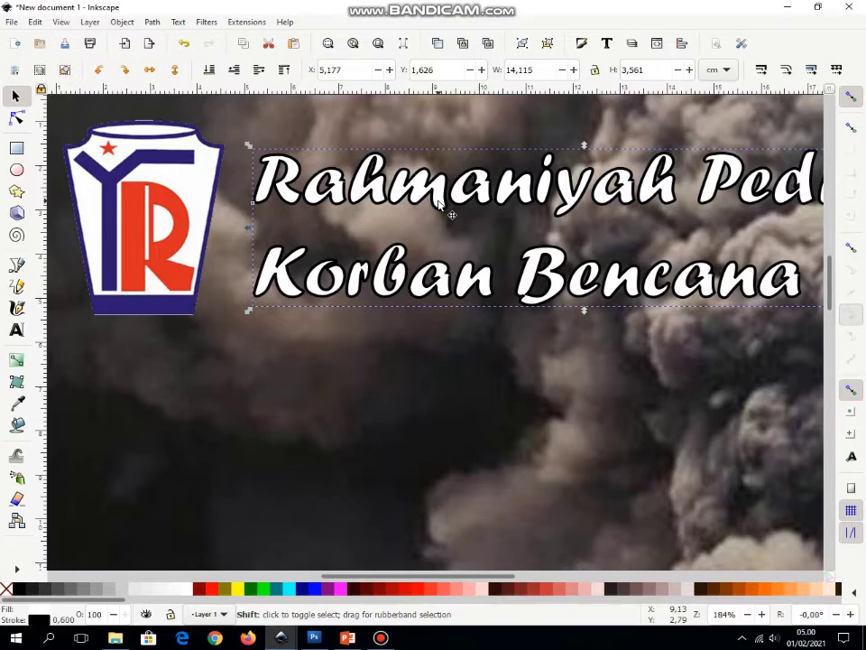
{"action": "key", "text": "minus"}
{"action": "key", "text": "minus"}
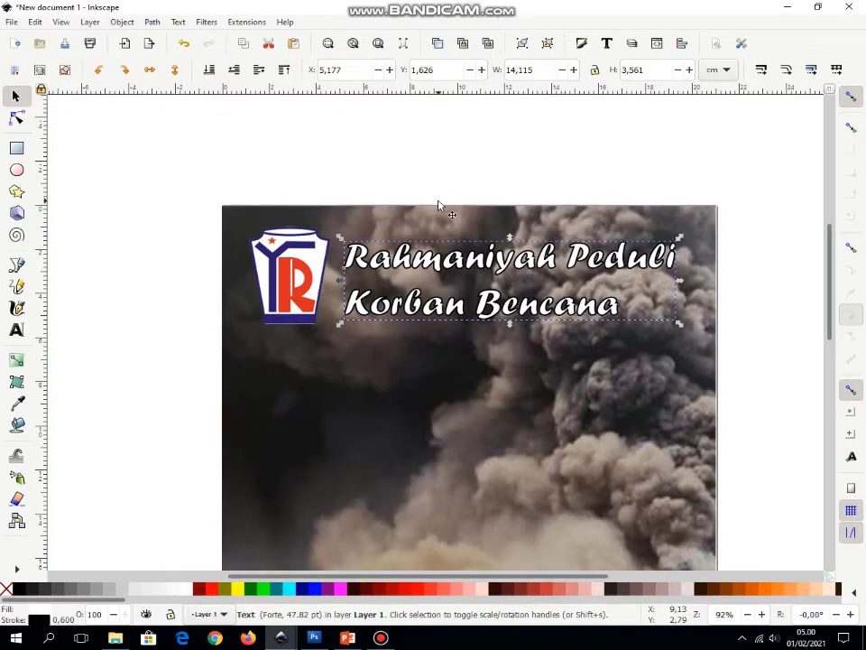
{"action": "key", "text": "minus"}
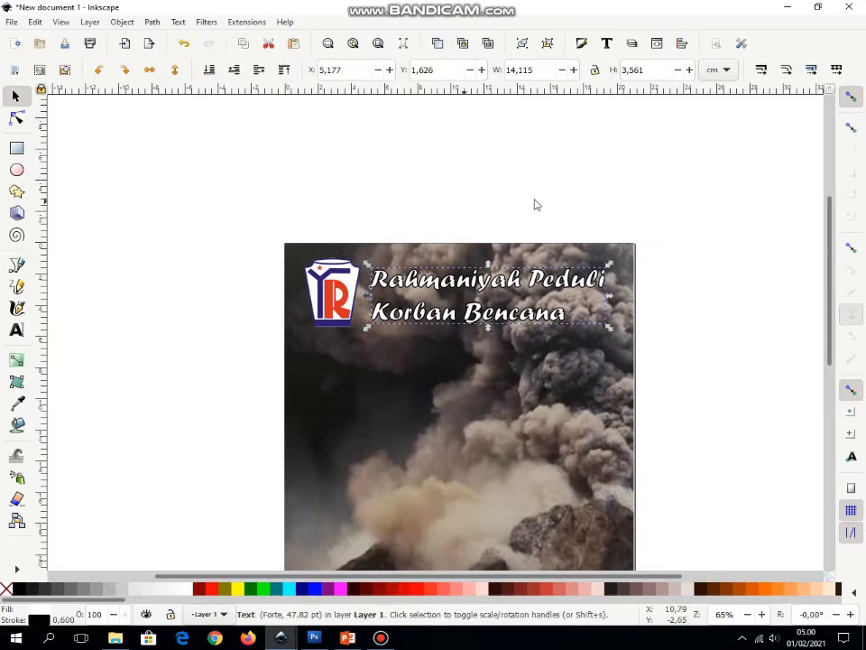
{"action": "left_click_drag", "start_coordinate": [832, 284], "coordinate": [829, 333]}
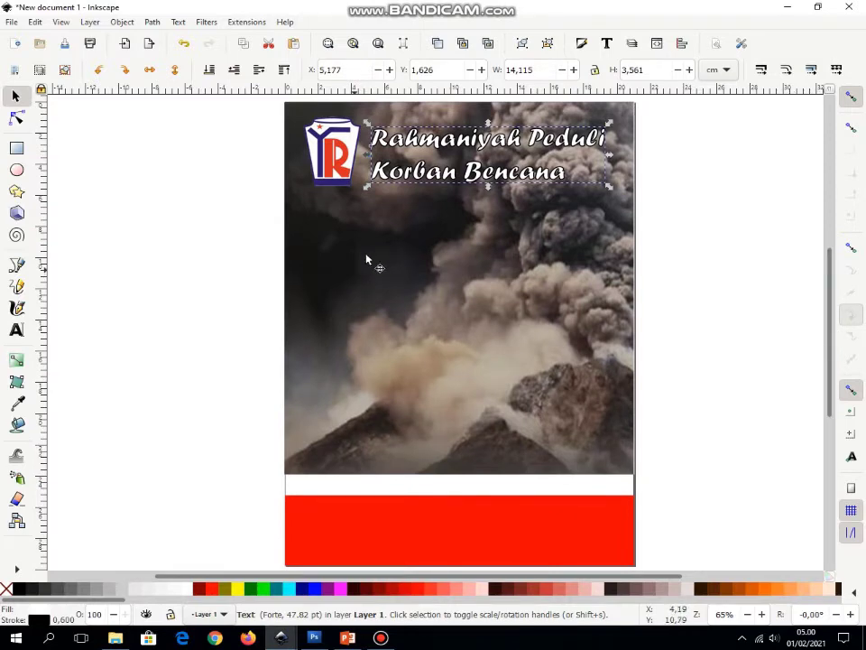
{"action": "left_click_drag", "start_coordinate": [392, 575], "coordinate": [330, 585]}
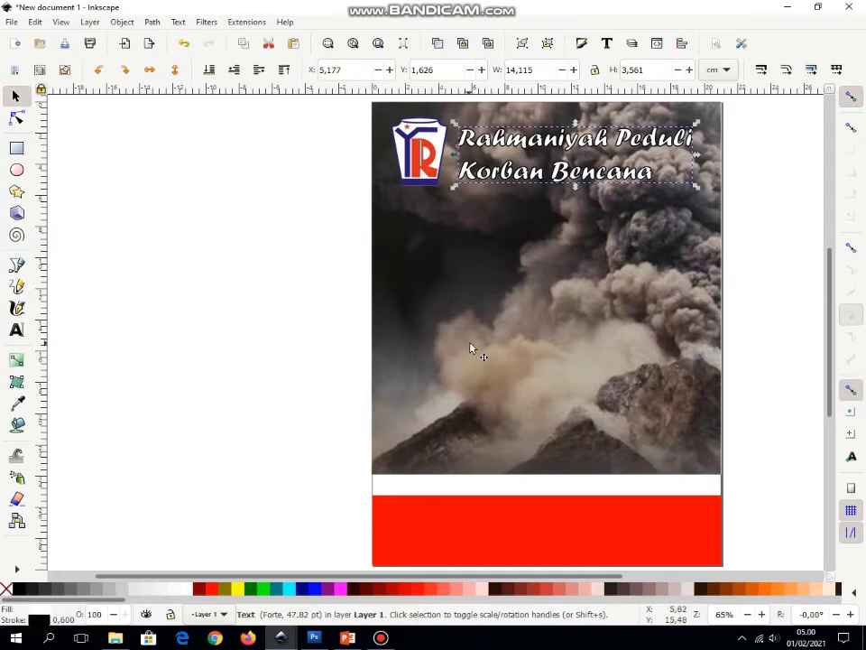
{"action": "left_click", "coordinate": [17, 331]}
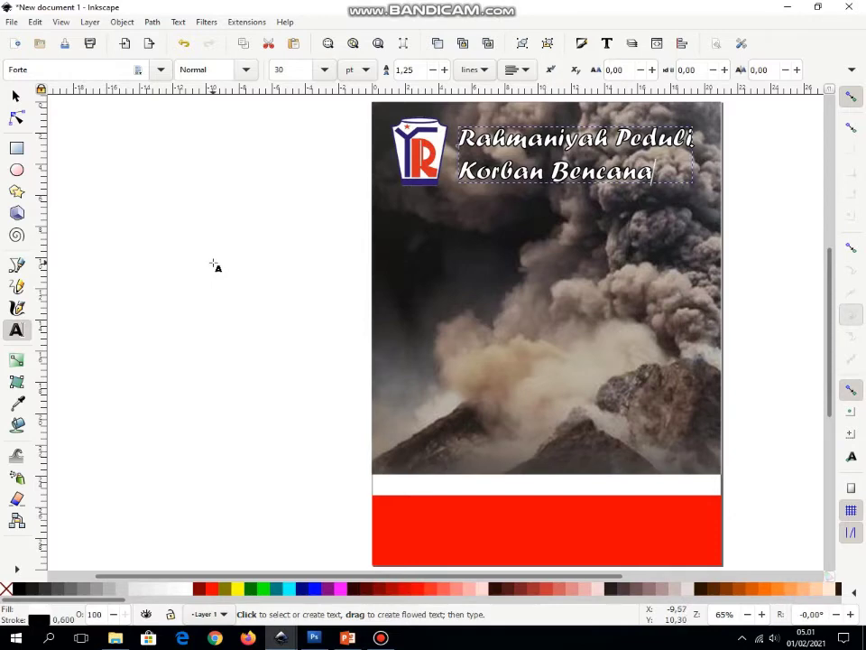
{"action": "left_click", "coordinate": [182, 245]}
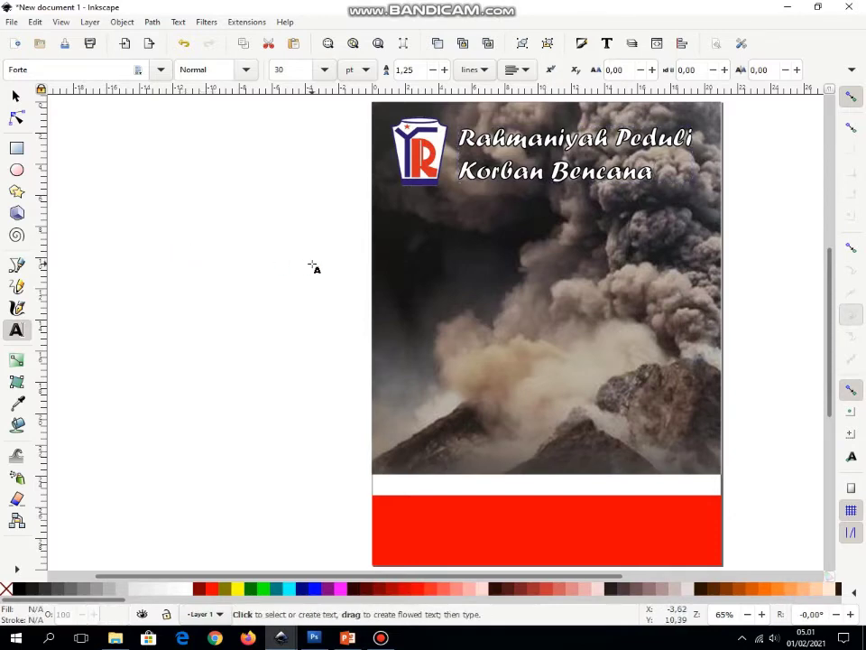
{"action": "type", "text": "Duka M"}
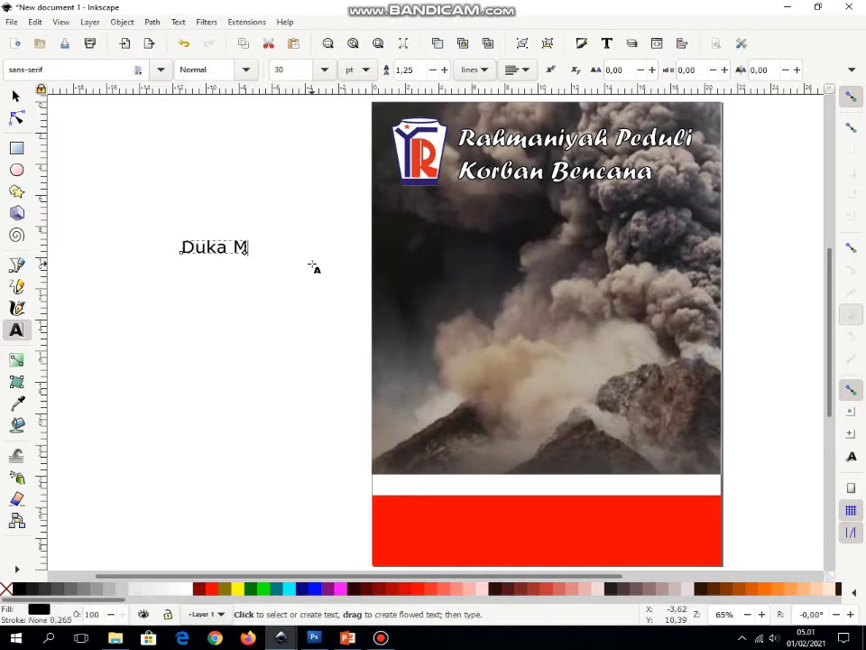
{"action": "type", "text": "ereka"}
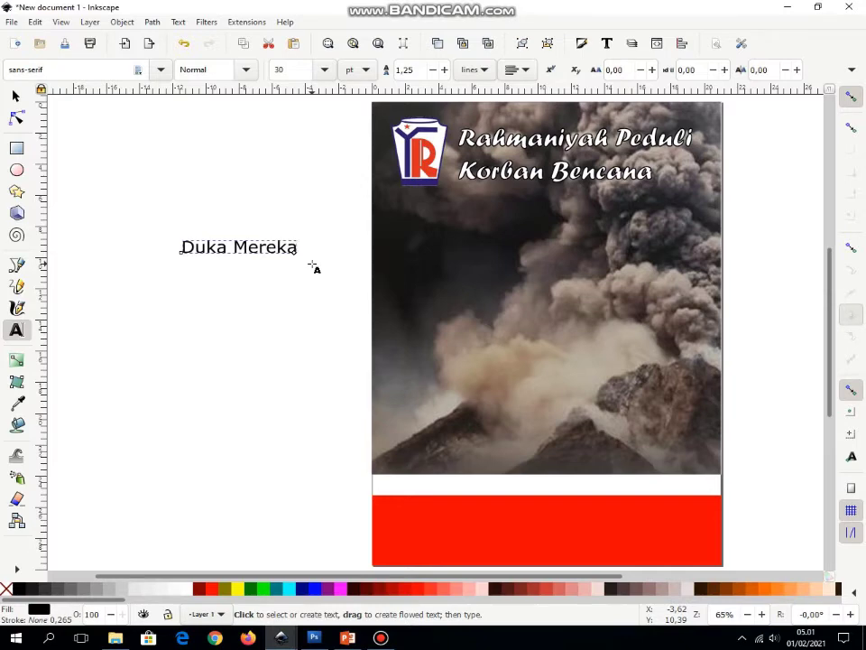
{"action": "key", "text": "Return"}
{"action": "type", "text": "Duka Kita"}
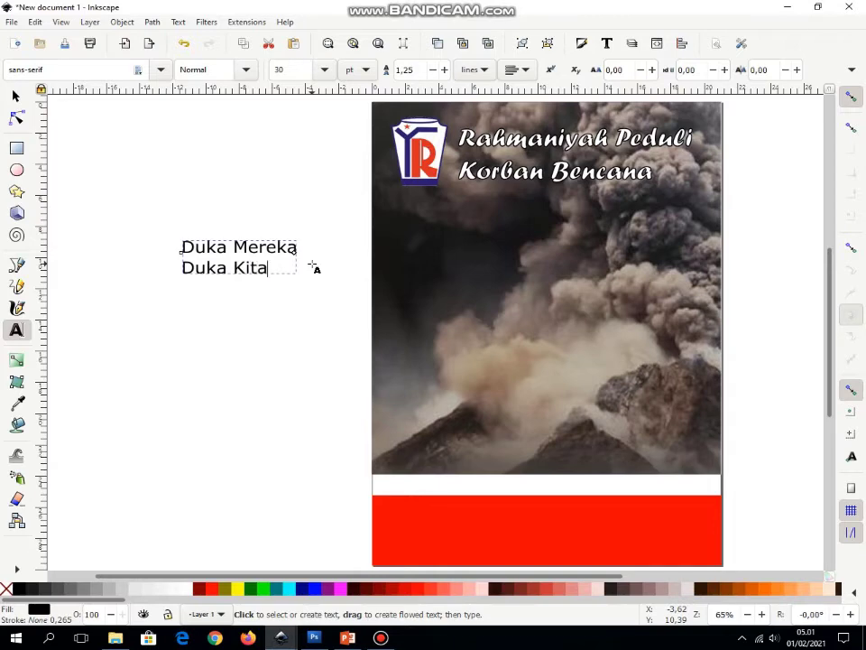
Step: Change the "Duka Mereka Duka Kita" text to the Cooper Black font, Regular style, at size 32
{"action": "left_click", "coordinate": [16, 97]}
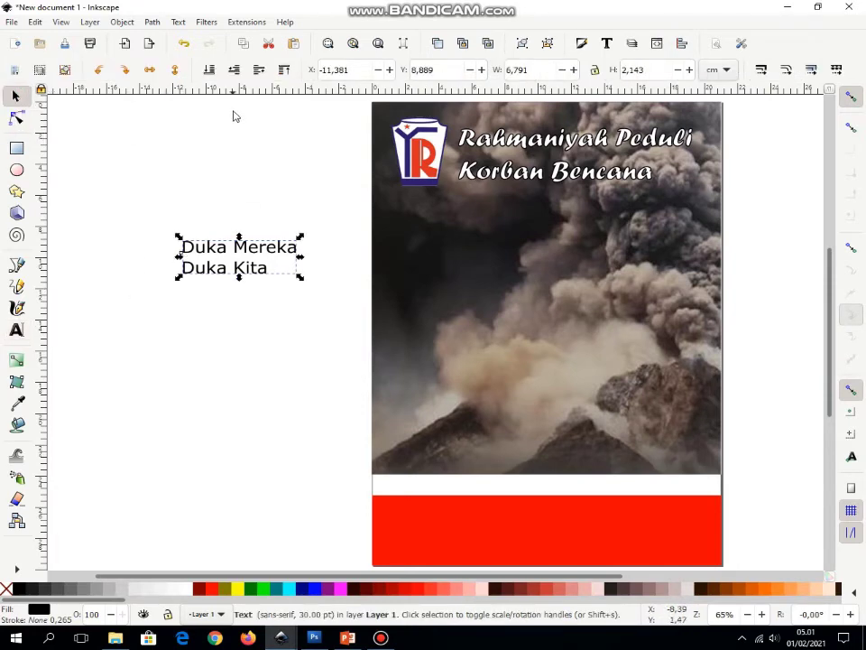
{"action": "left_click", "coordinate": [178, 21]}
{"action": "mouse_move", "coordinate": [206, 22]}
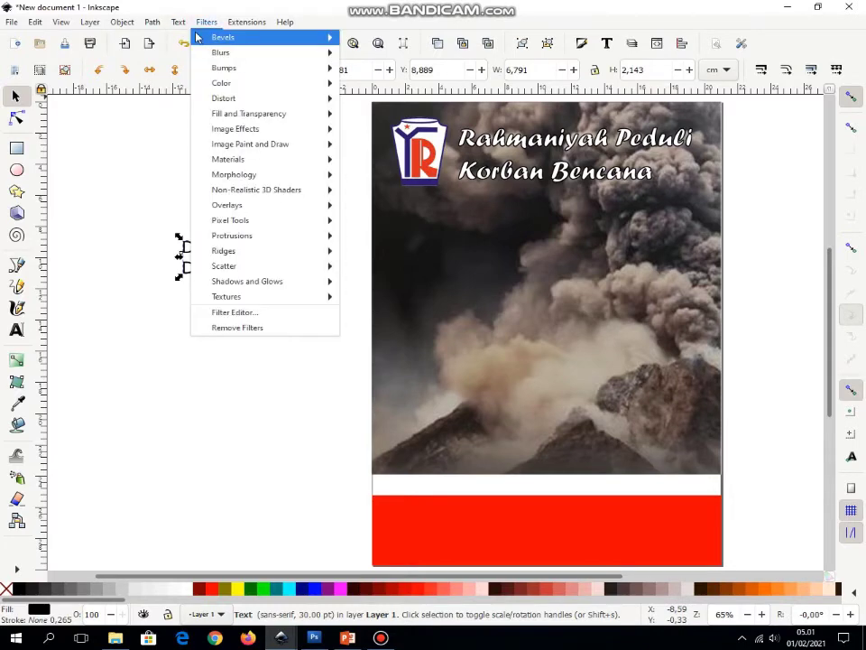
{"action": "mouse_move", "coordinate": [178, 21]}
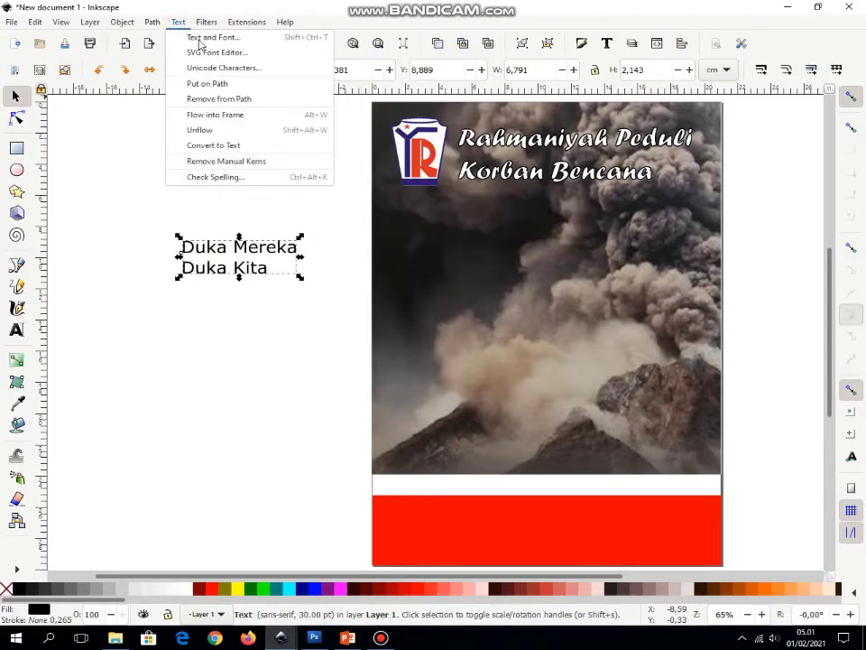
{"action": "left_click", "coordinate": [195, 37]}
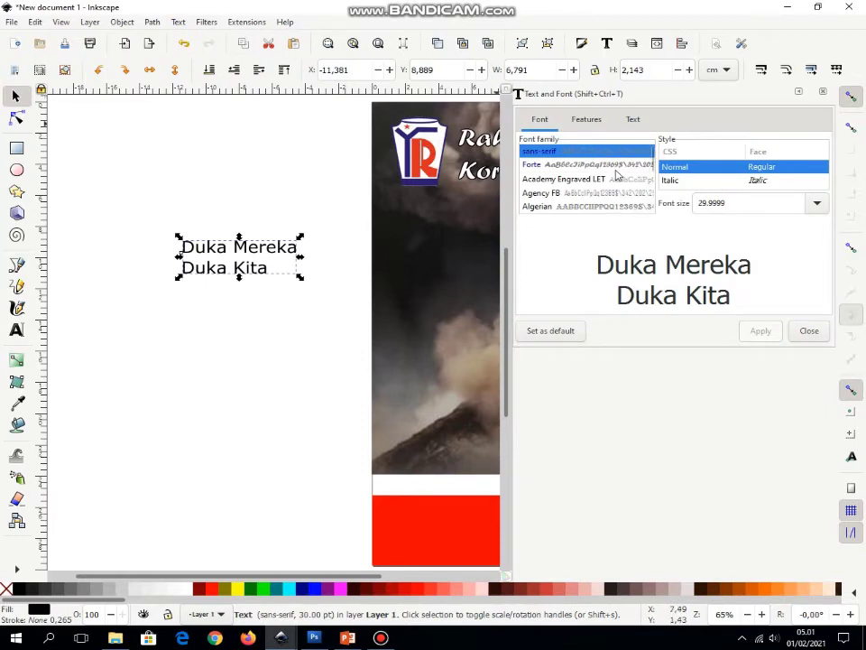
{"action": "left_click", "coordinate": [559, 180]}
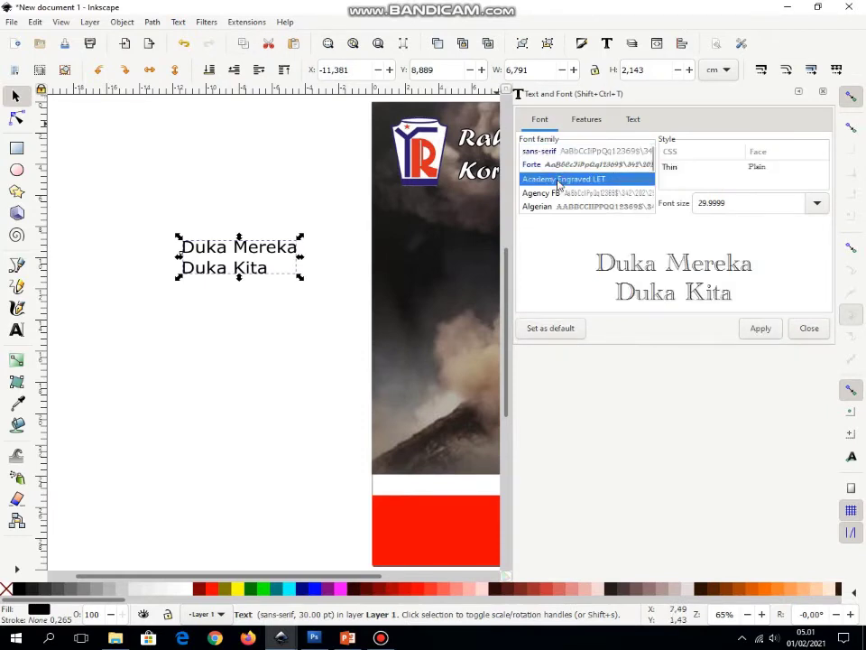
{"action": "key", "text": "Down"}
{"action": "key", "text": "Down"}
{"action": "key", "text": "Down"}
{"action": "key", "text": "Down"}
{"action": "key", "text": "Down"}
{"action": "key", "text": "Down"}
{"action": "key", "text": "Down"}
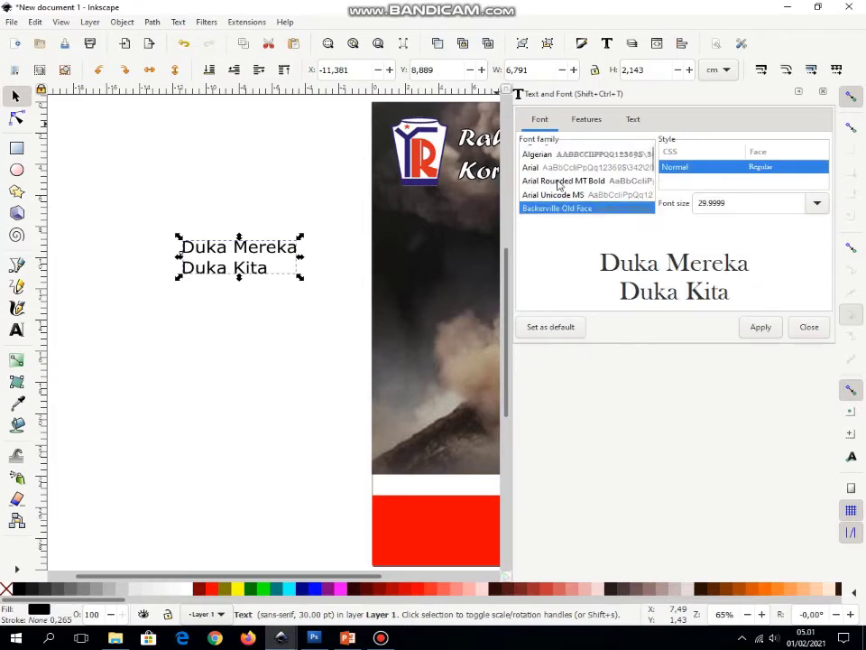
{"action": "key", "text": "Down"}
{"action": "key", "text": "Down"}
{"action": "key", "text": "Down"}
{"action": "key", "text": "Down"}
{"action": "key", "text": "Down"}
{"action": "key", "text": "Down"}
{"action": "key", "text": "Down"}
{"action": "key", "text": "Down"}
{"action": "key", "text": "Down"}
{"action": "key", "text": "Down"}
{"action": "key", "text": "Down"}
{"action": "key", "text": "Down"}
{"action": "key", "text": "Down"}
{"action": "key", "text": "Down"}
{"action": "key", "text": "Down"}
{"action": "key", "text": "Down"}
{"action": "key", "text": "Down"}
{"action": "key", "text": "Down"}
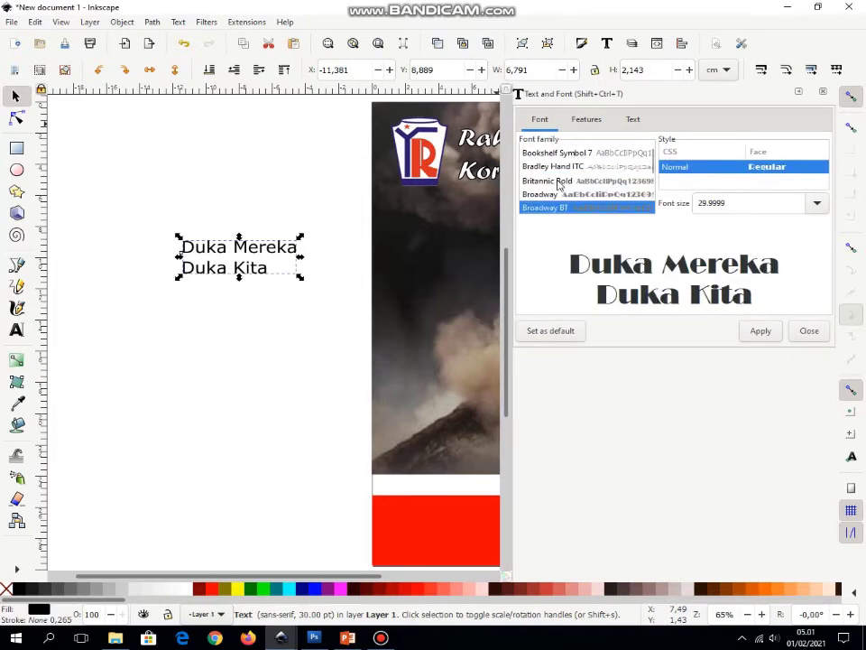
{"action": "key", "text": "Down"}
{"action": "key", "text": "Down"}
{"action": "key", "text": "Down"}
{"action": "key", "text": "Down"}
{"action": "key", "text": "Down"}
{"action": "key", "text": "Down"}
{"action": "key", "text": "Down"}
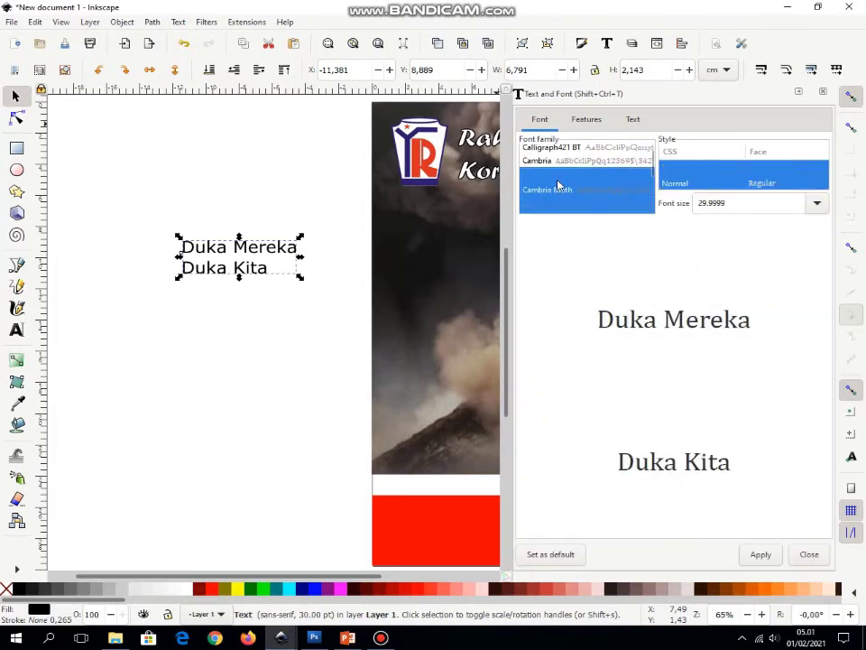
{"action": "key", "text": "Down"}
{"action": "key", "text": "Down"}
{"action": "key", "text": "Down"}
{"action": "key", "text": "Down"}
{"action": "key", "text": "Down"}
{"action": "key", "text": "Down"}
{"action": "key", "text": "Down"}
{"action": "key", "text": "Down"}
{"action": "key", "text": "Down"}
{"action": "key", "text": "Down"}
{"action": "key", "text": "Down"}
{"action": "key", "text": "Down"}
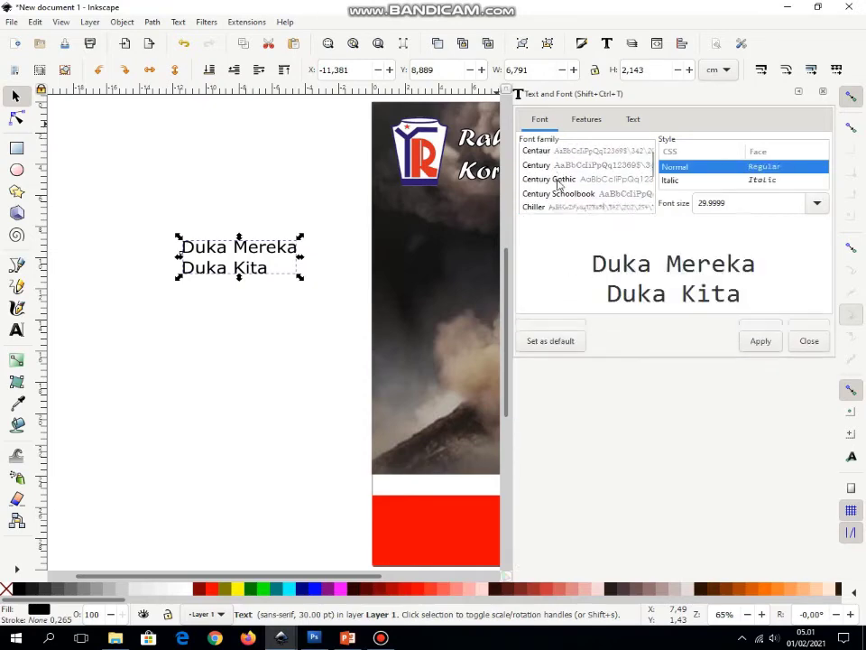
{"action": "key", "text": "Up"}
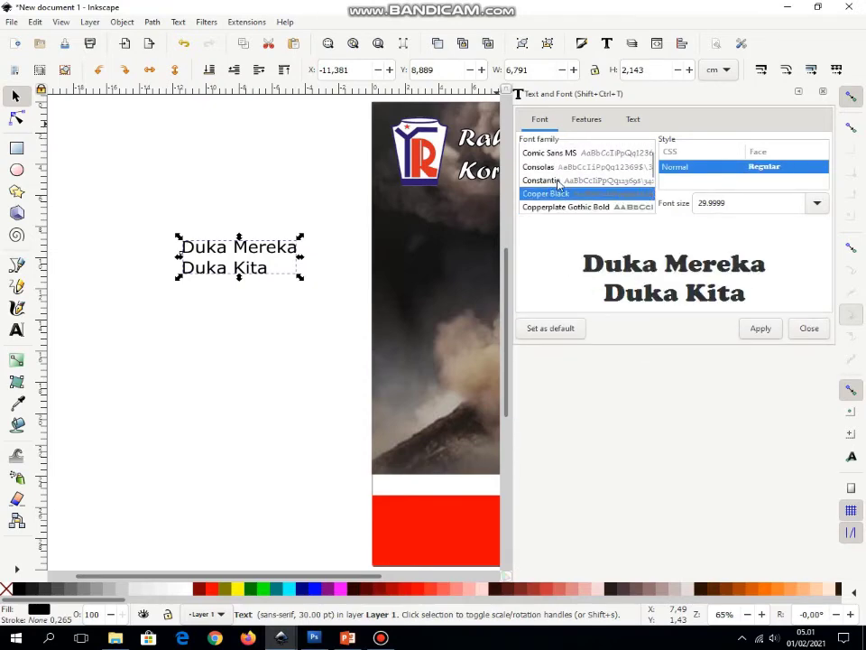
{"action": "key", "text": "Down"}
{"action": "key", "text": "Down"}
{"action": "key", "text": "Up"}
{"action": "key", "text": "Up"}
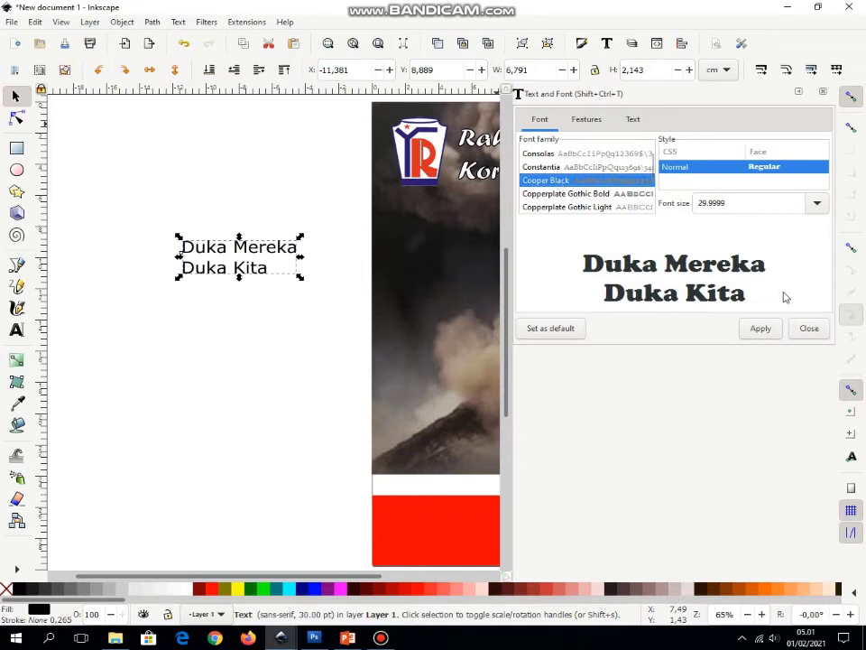
{"action": "left_click", "coordinate": [816, 206]}
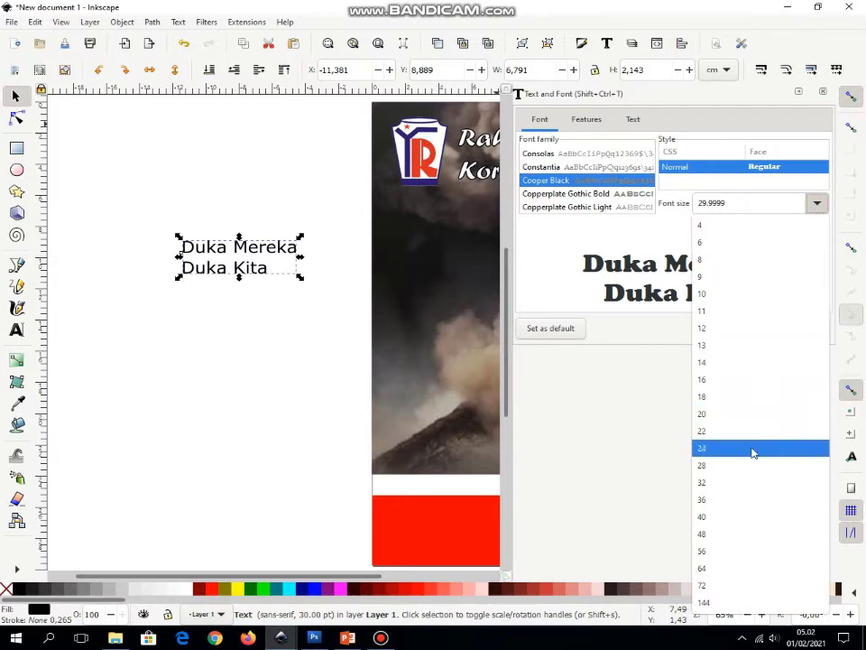
{"action": "left_click", "coordinate": [752, 485]}
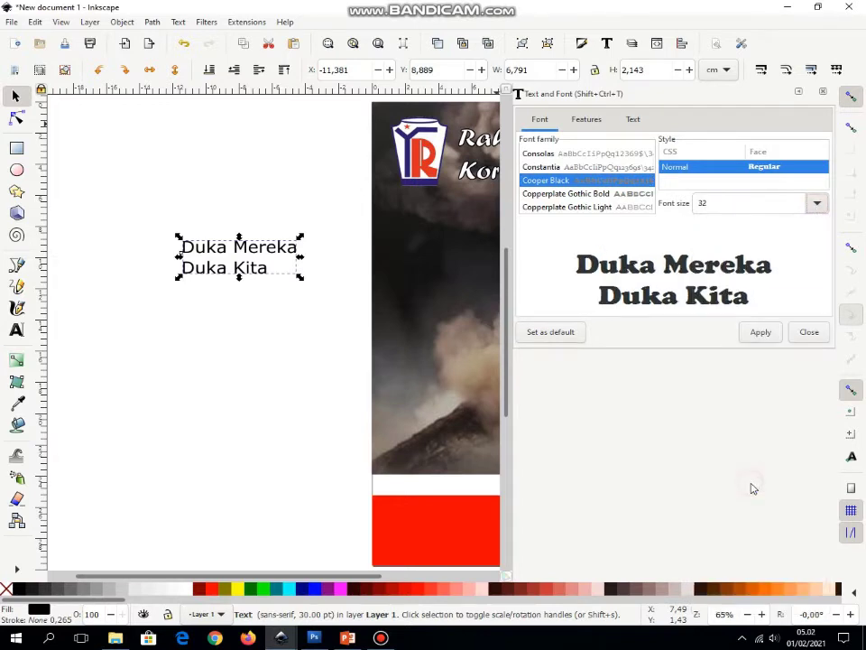
{"action": "left_click", "coordinate": [761, 336]}
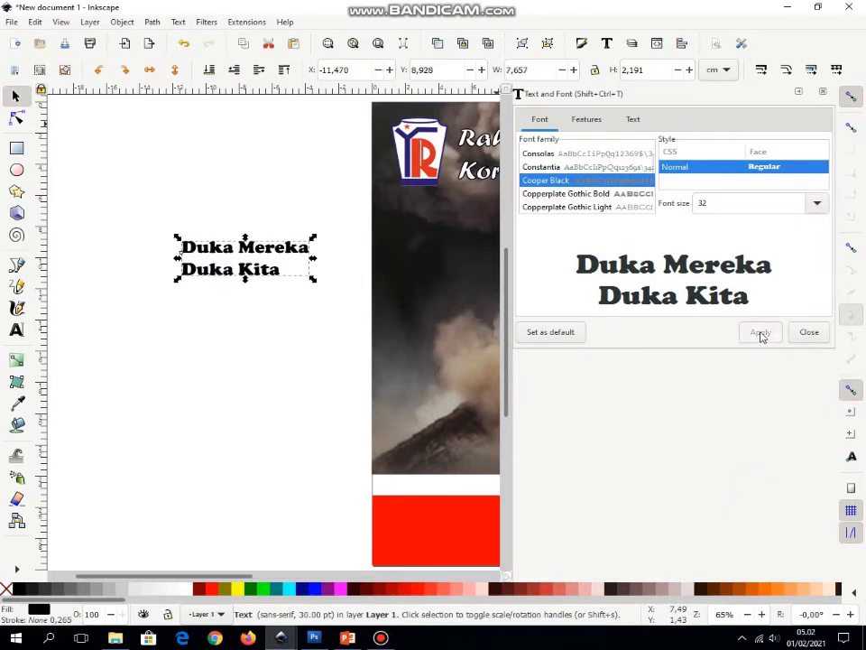
{"action": "left_click", "coordinate": [822, 336]}
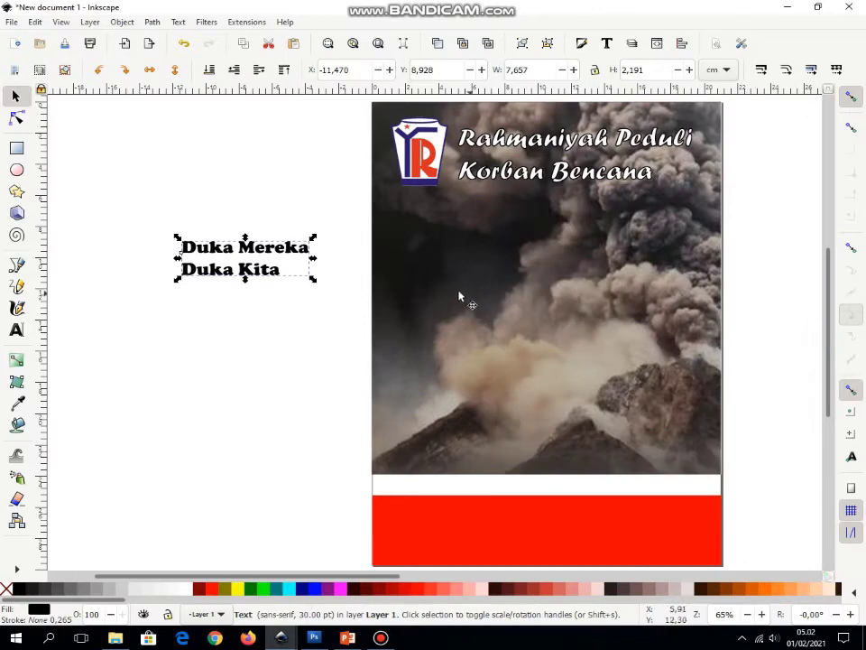
Step: Move the "Duka Mereka Duka Kita" text onto the poster below the logo, at about X 1.85, Y 7.79 cm
{"action": "left_click_drag", "start_coordinate": [267, 253], "coordinate": [493, 233]}
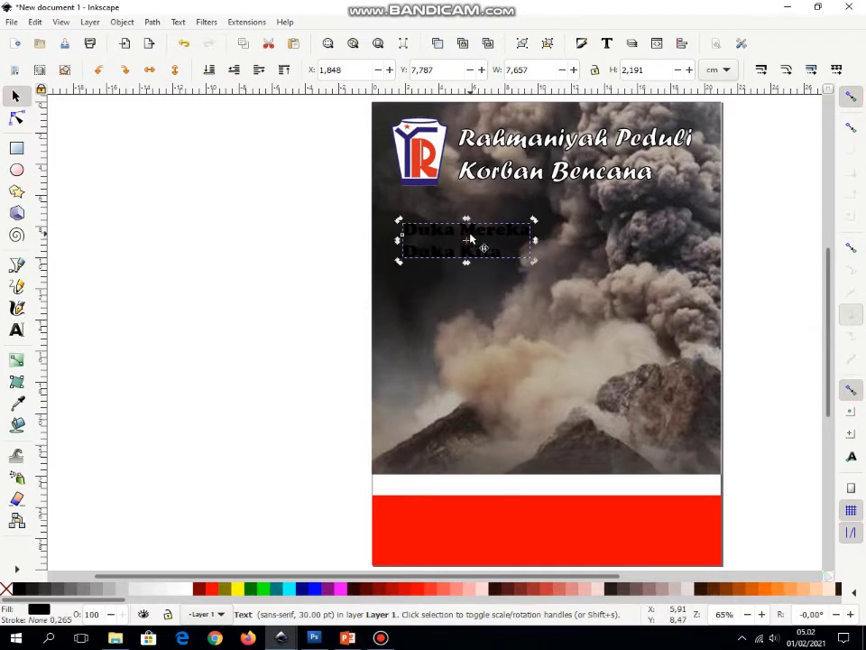
Step: Fill the "Duka Mereka Duka Kita" slogan text with red
{"action": "left_click", "coordinate": [470, 237]}
{"action": "left_click", "coordinate": [473, 240]}
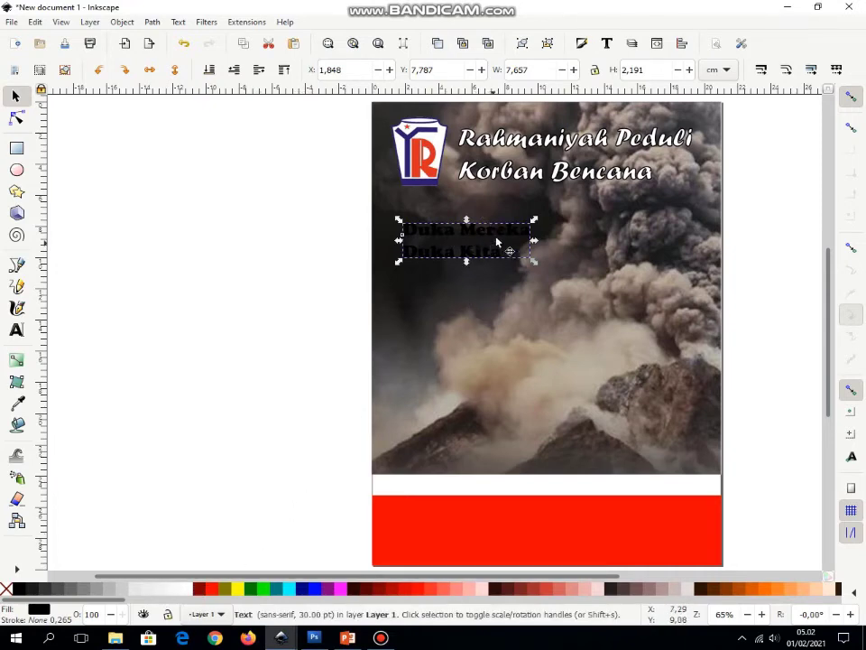
{"action": "left_click", "coordinate": [212, 590]}
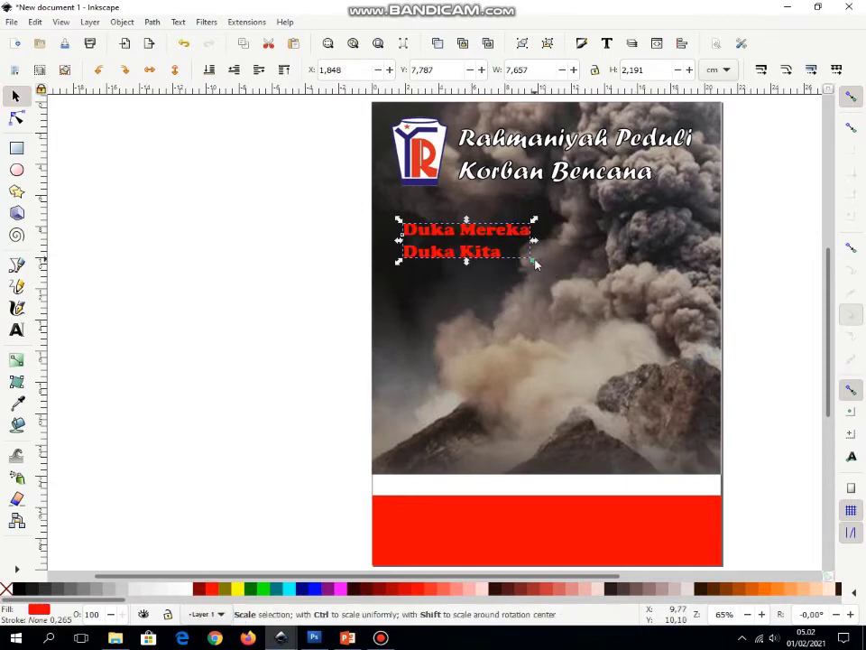
Step: Enlarge the red slogan to about 13.07 × 3.74 cm and move it to about X 1.52, Y 6.81 cm
{"action": "left_click_drag", "start_coordinate": [547, 272], "coordinate": [622, 339]}
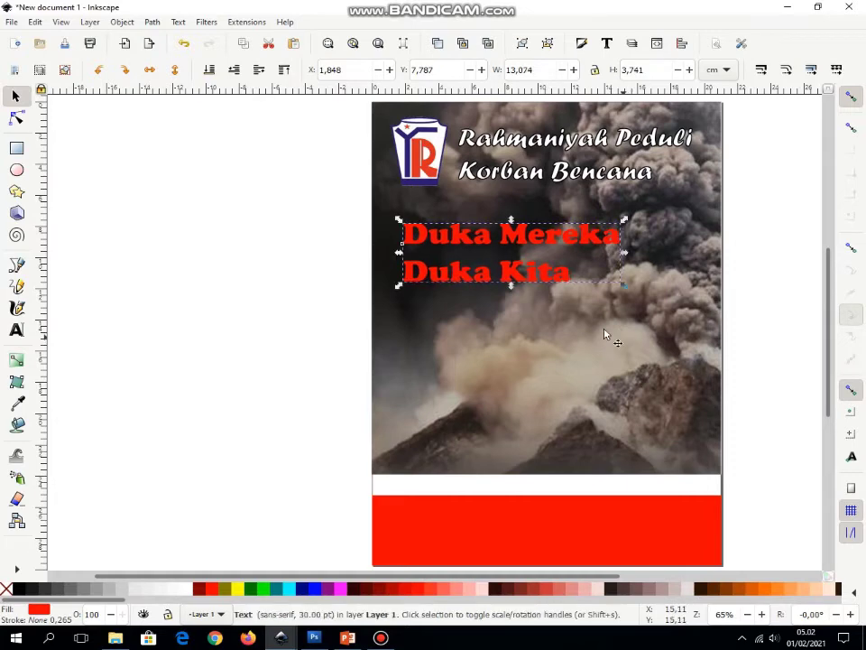
{"action": "left_click_drag", "start_coordinate": [514, 239], "coordinate": [507, 224]}
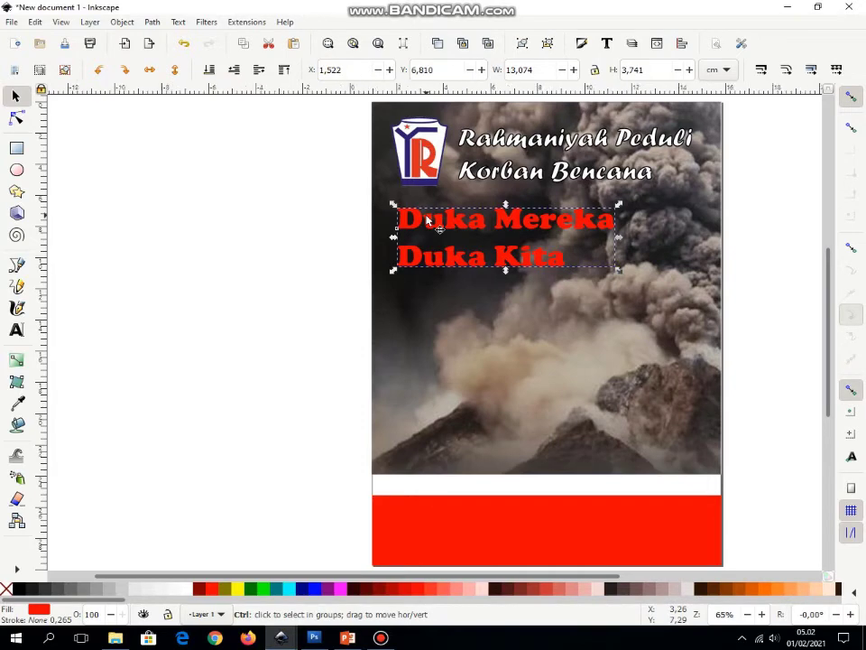
Step: Give the red "Duka Mereka Duka Kita" slogan a white stroke
{"action": "scroll", "coordinate": [428, 221], "scroll_direction": "up", "scroll_amount": 2}
{"action": "scroll", "coordinate": [428, 221], "scroll_direction": "up", "scroll_amount": 1}
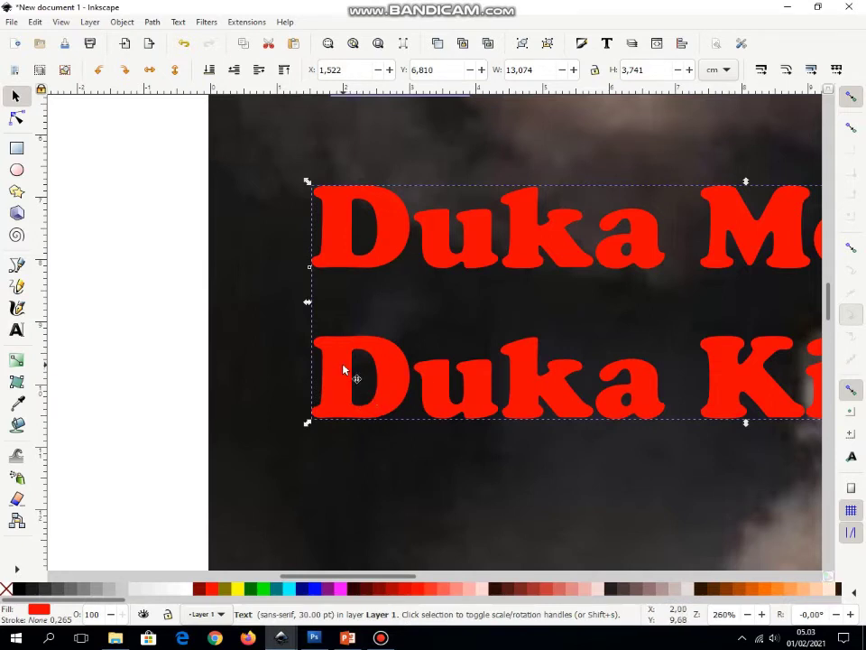
{"action": "right_click", "coordinate": [187, 592]}
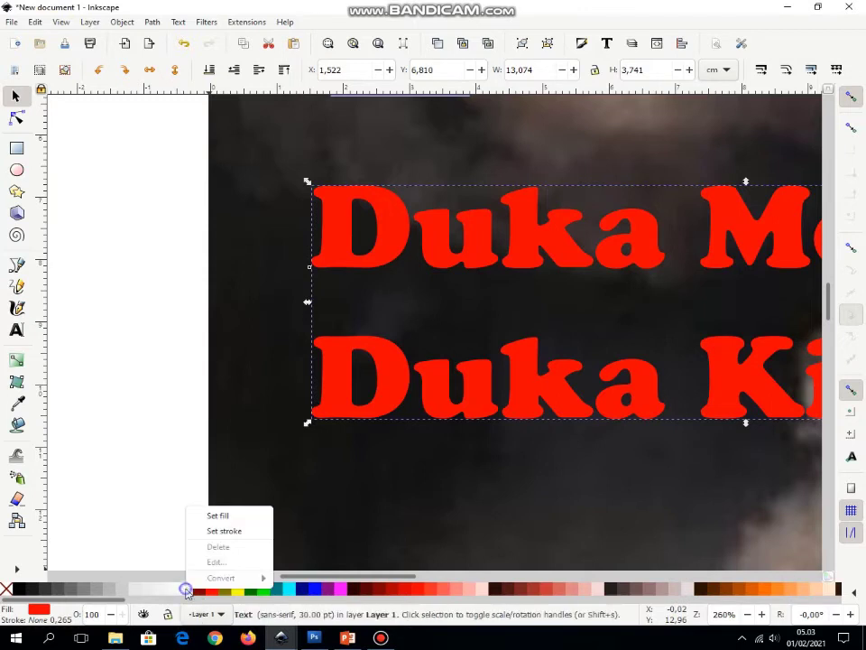
{"action": "left_click", "coordinate": [226, 532]}
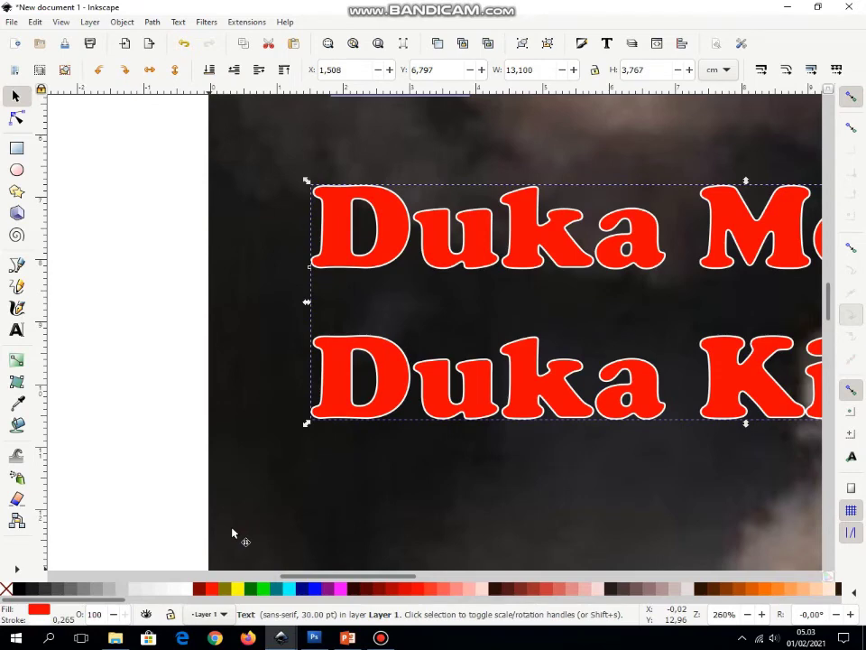
Step: Set the stroke width of the red slogan text to 1 mm
{"action": "right_click", "coordinate": [390, 242]}
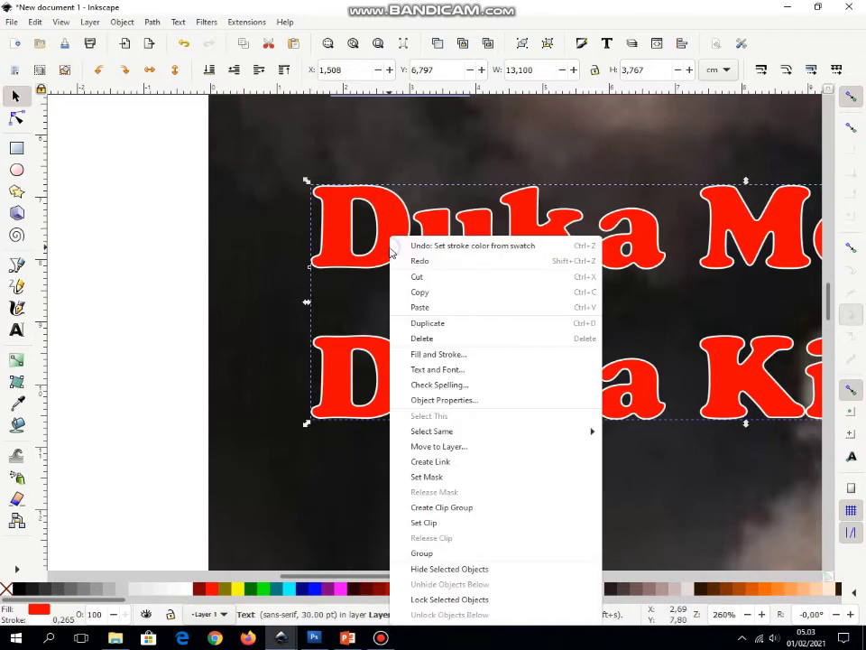
{"action": "left_click", "coordinate": [456, 355]}
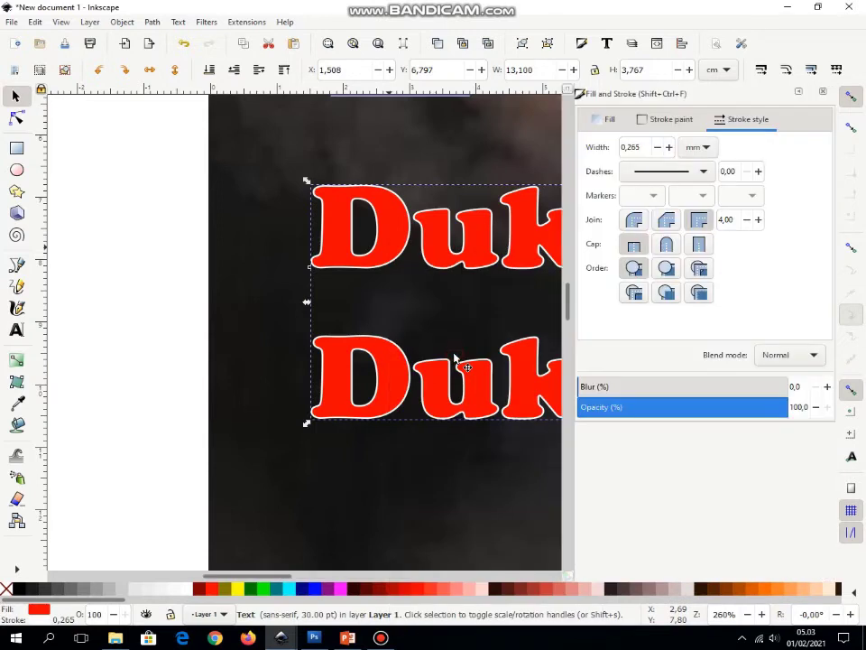
{"action": "left_click", "coordinate": [746, 121]}
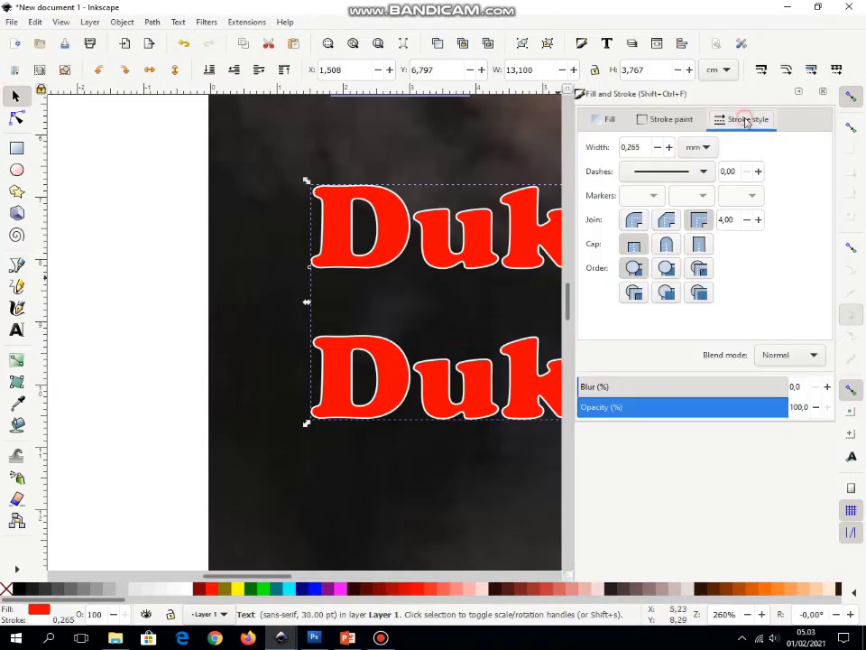
{"action": "left_click", "coordinate": [668, 148]}
{"action": "left_click", "coordinate": [669, 148]}
{"action": "left_click", "coordinate": [669, 148]}
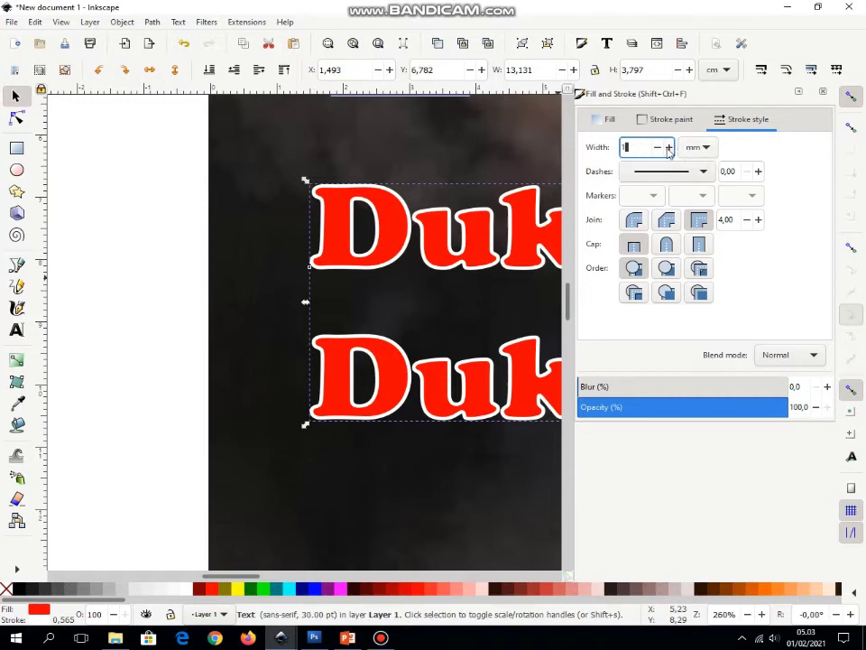
{"action": "key", "text": "Return"}
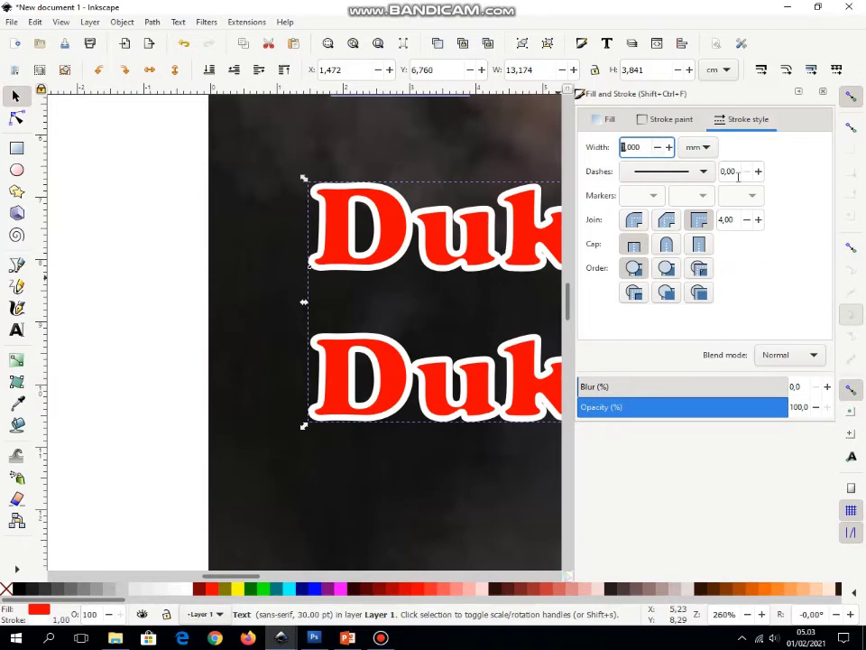
{"action": "left_click", "coordinate": [823, 92]}
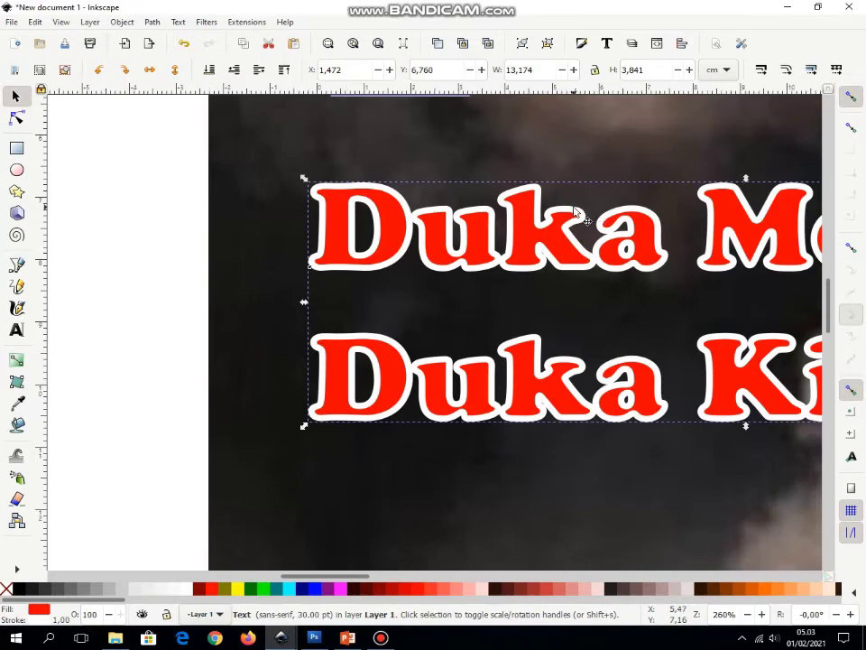
Step: Add a framed text paragraph beside the poster reading "Mari kita berinfaq untuk membantu saudara-saudara kita yang menjadi korban meletusnya gurung Merapi"
{"action": "scroll", "coordinate": [576, 214], "scroll_direction": "down", "scroll_amount": 3, "text": "ctrl"}
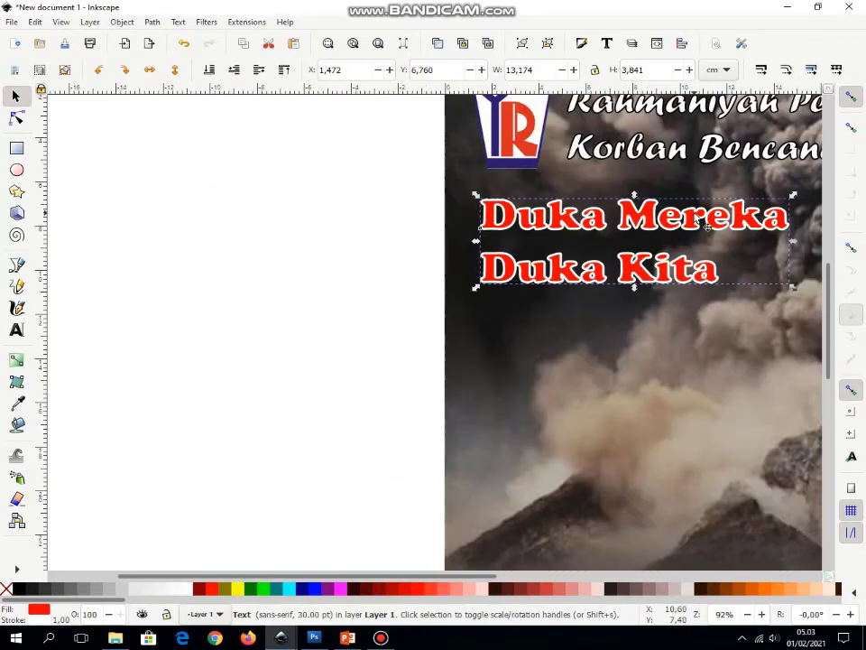
{"action": "scroll", "coordinate": [695, 217], "scroll_direction": "down", "scroll_amount": 2, "text": "ctrl"}
{"action": "scroll", "coordinate": [706, 224], "scroll_direction": "up", "scroll_amount": 1, "text": "ctrl"}
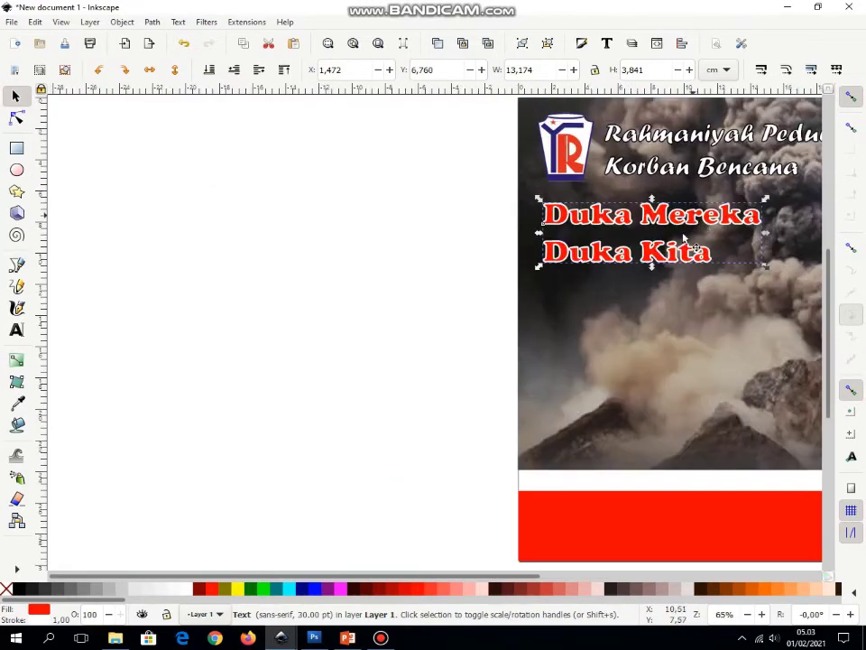
{"action": "left_click", "coordinate": [523, 576]}
{"action": "left_click_drag", "start_coordinate": [523, 576], "coordinate": [588, 576]}
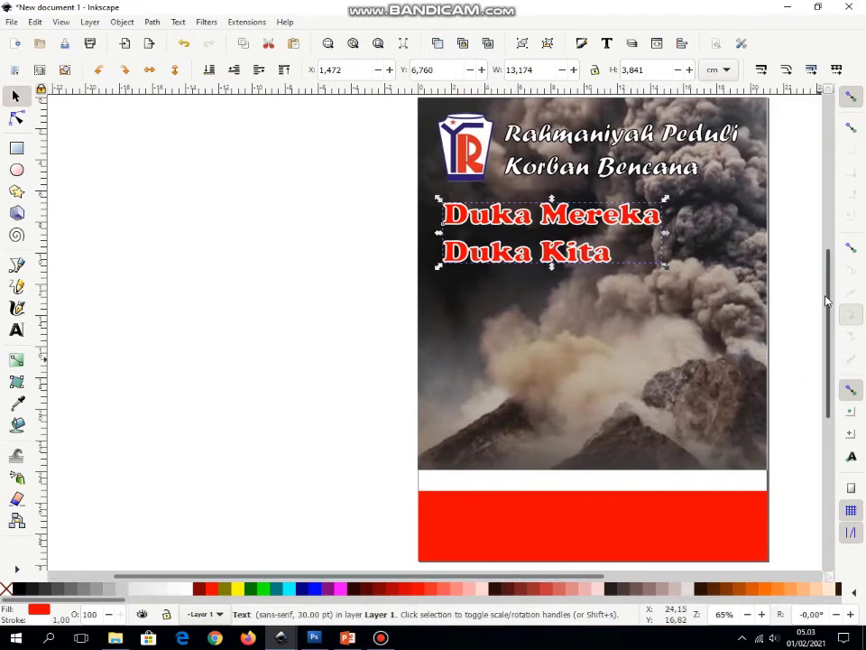
{"action": "left_click_drag", "start_coordinate": [826, 300], "coordinate": [827, 296]}
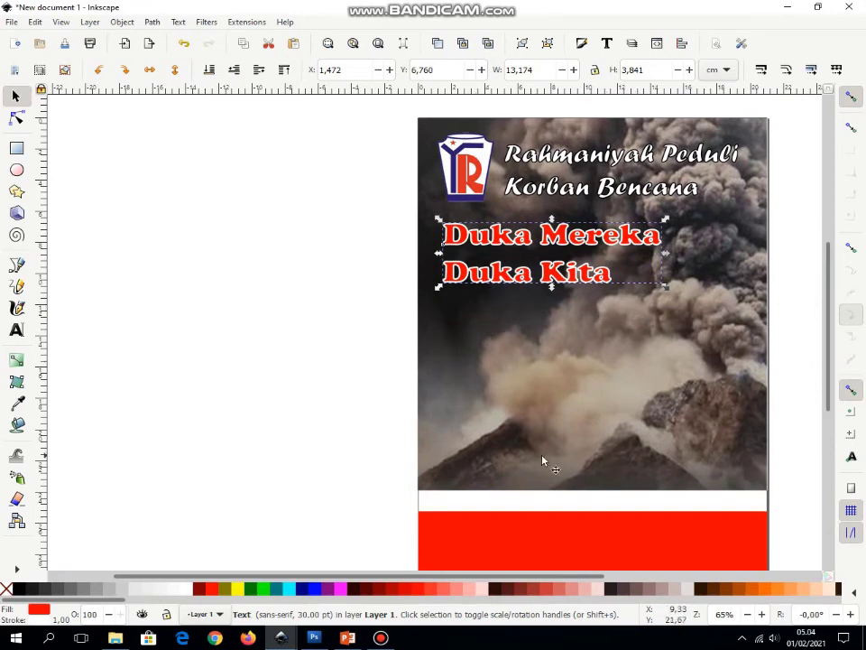
{"action": "left_click", "coordinate": [18, 331]}
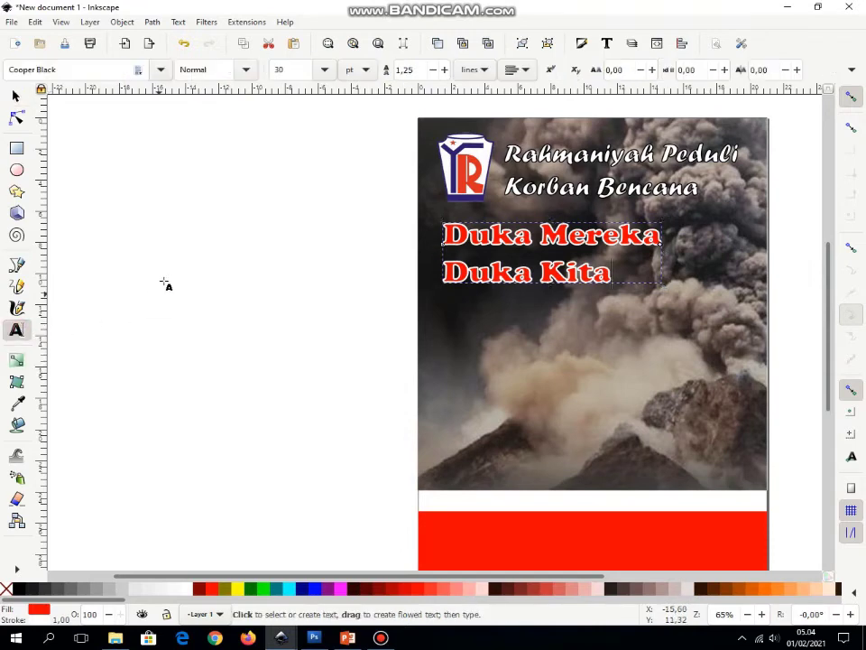
{"action": "mouse_move", "coordinate": [176, 260]}
{"action": "left_mouse_down"}
{"action": "mouse_move", "coordinate": [354, 441]}
{"action": "mouse_move", "coordinate": [400, 454]}
{"action": "left_mouse_up"}
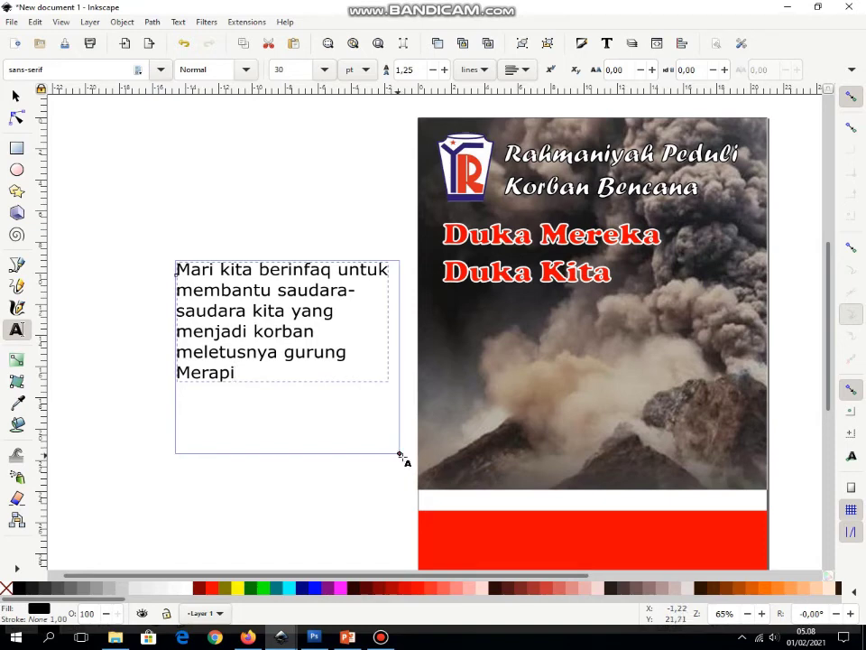
{"action": "left_click_drag", "start_coordinate": [398, 453], "coordinate": [360, 431]}
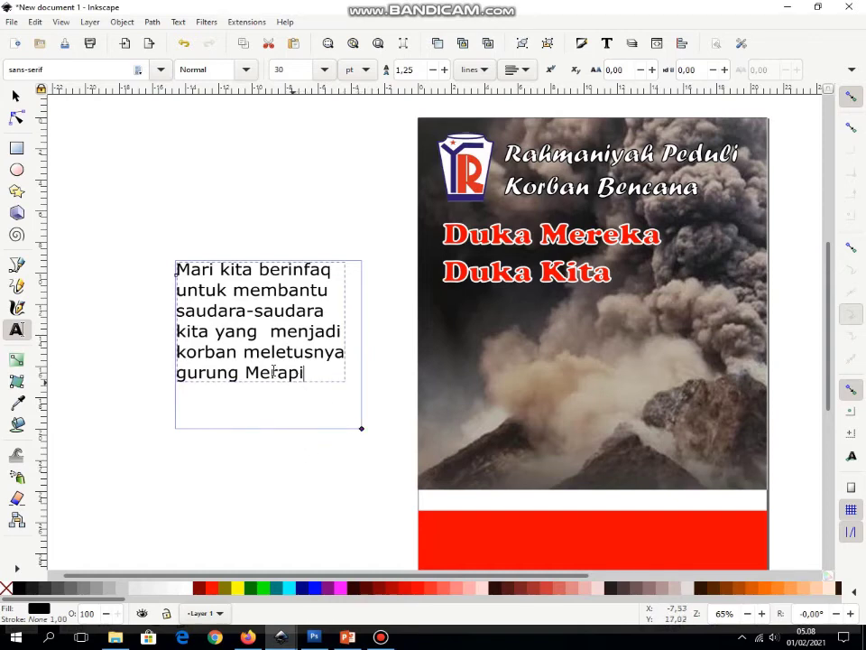
Step: Change the "Mari kita berinfaq" paragraph to the Gill Sans Ultra Bold Condensed font in Normal style
{"action": "left_click", "coordinate": [20, 99]}
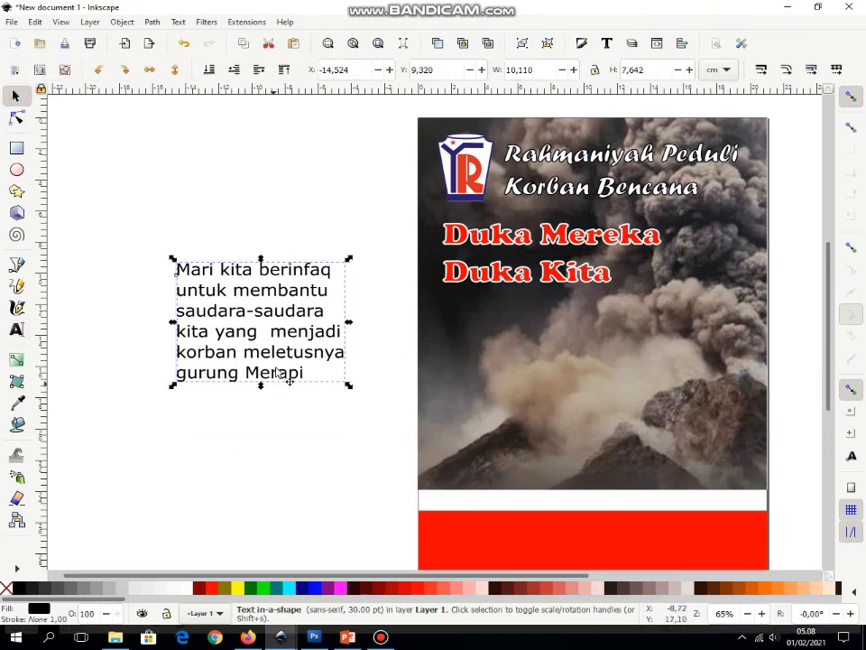
{"action": "left_click", "coordinate": [179, 22]}
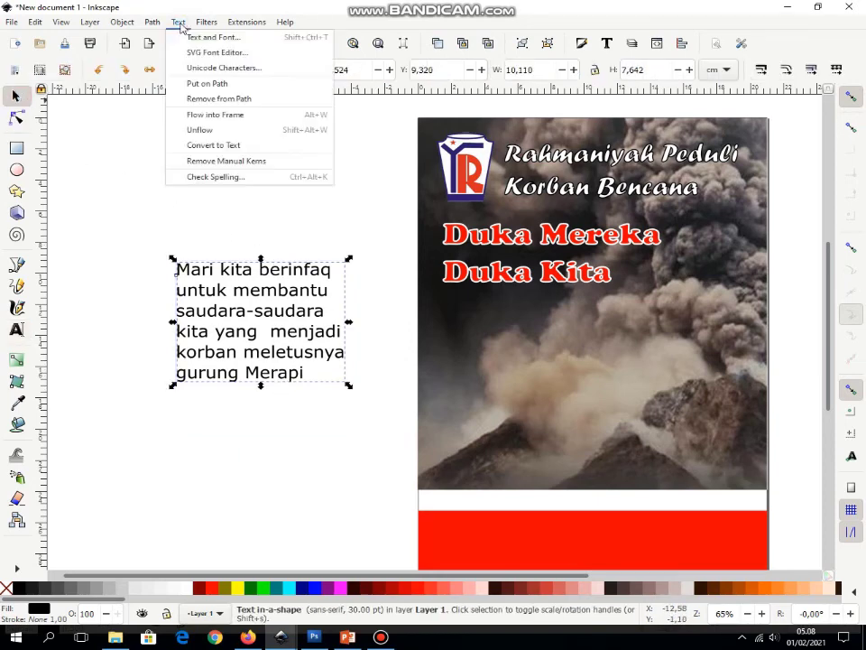
{"action": "left_click", "coordinate": [197, 40]}
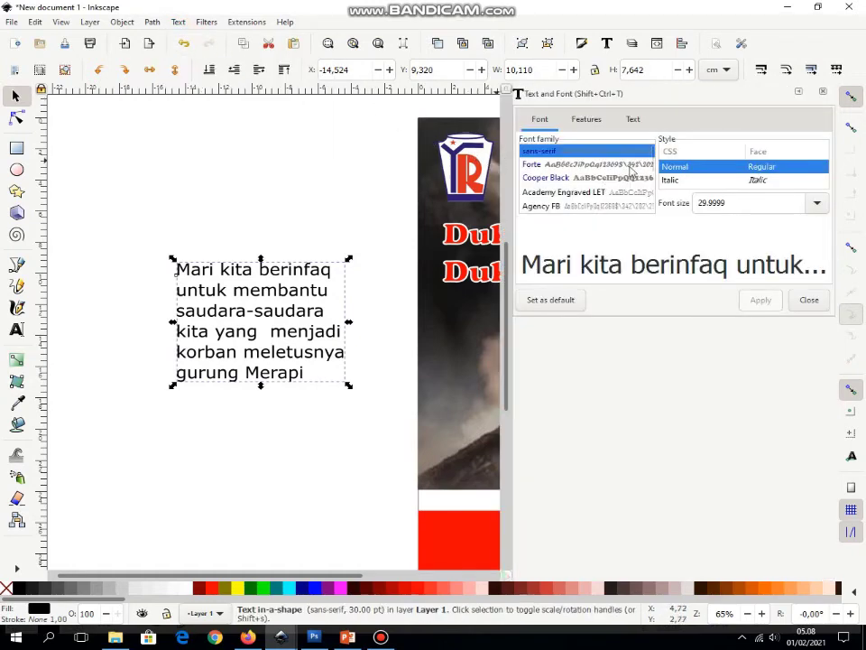
{"action": "left_click", "coordinate": [602, 167]}
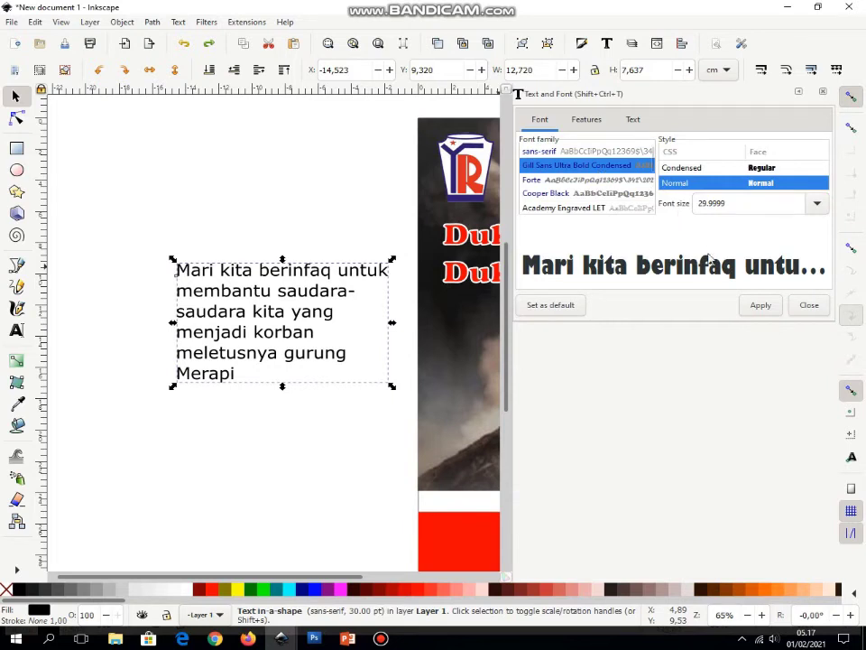
{"action": "left_click", "coordinate": [762, 306]}
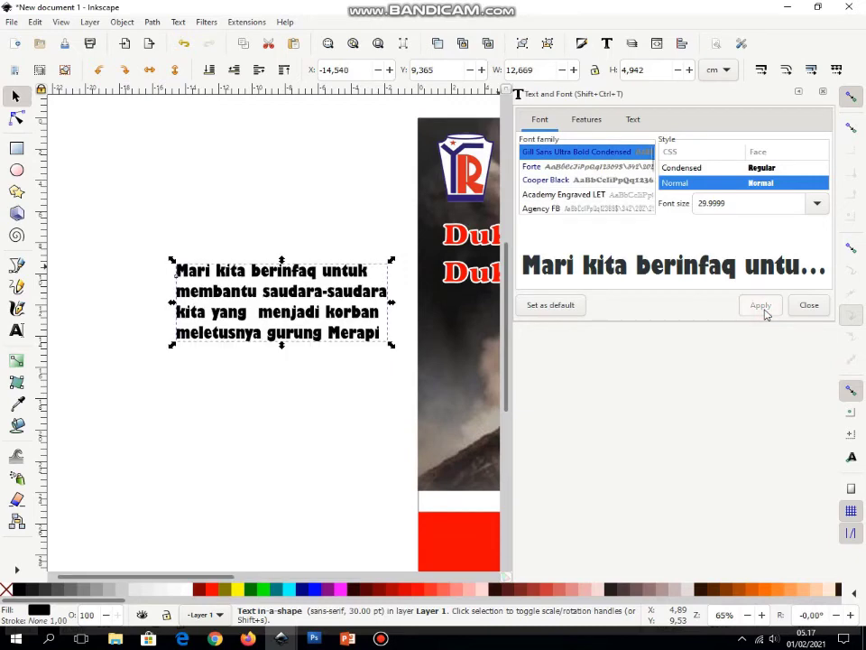
{"action": "left_click", "coordinate": [809, 307]}
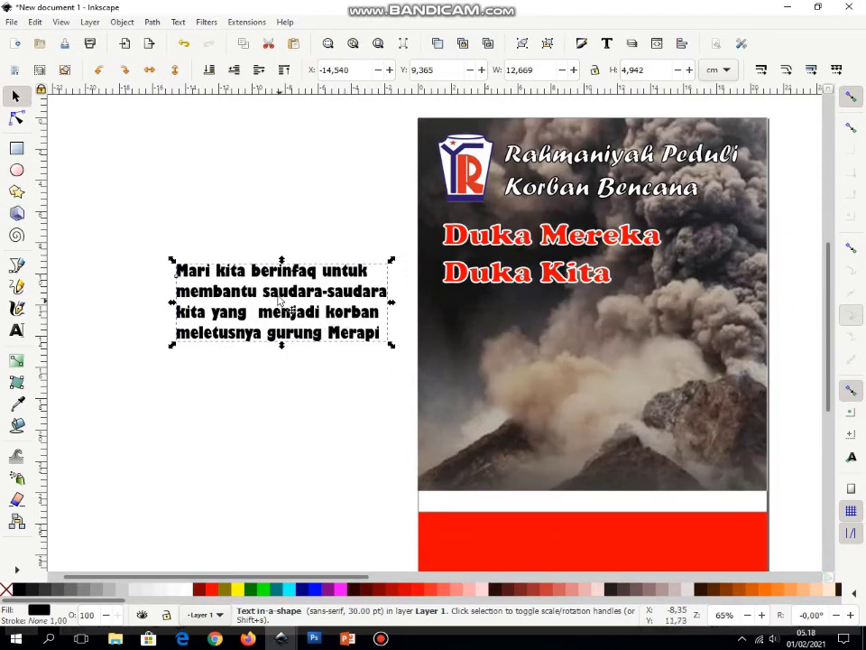
Step: Place the paragraph below the slogan at about X 1.59, Y 12.09 cm and enlarge it to about 15.72 × 6.13 cm
{"action": "left_click_drag", "start_coordinate": [298, 303], "coordinate": [549, 334]}
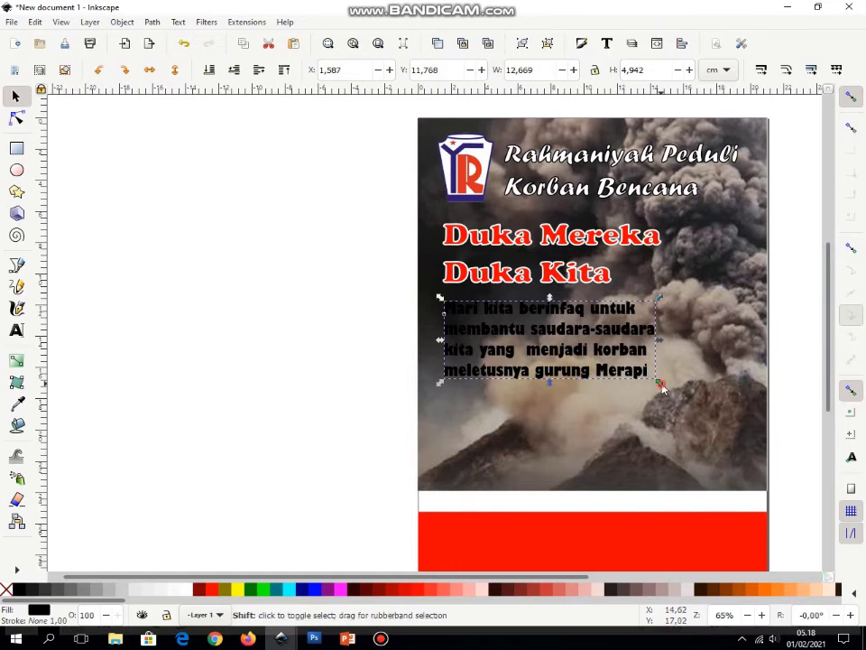
{"action": "left_click_drag", "start_coordinate": [661, 386], "coordinate": [722, 426]}
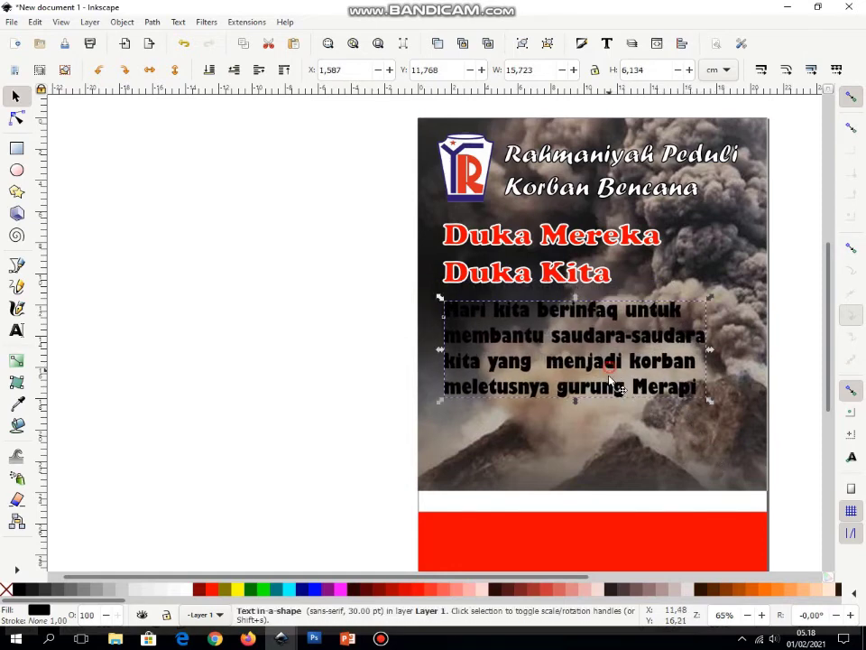
{"action": "left_click_drag", "start_coordinate": [609, 378], "coordinate": [609, 380]}
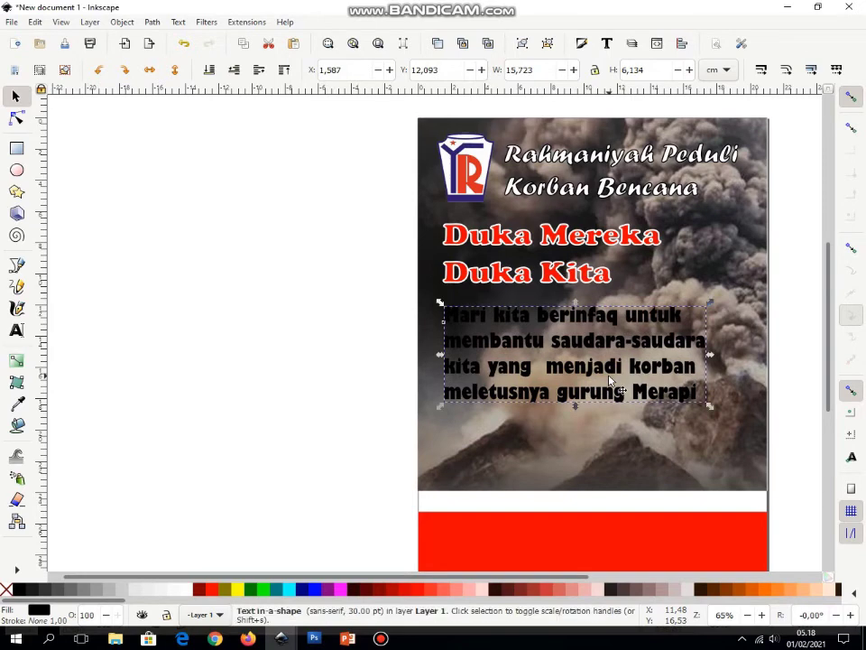
Step: Fill the paragraph below the slogan with white and narrow its text frame so the text wraps to about 12.5 cm wide
{"action": "left_click", "coordinate": [188, 591]}
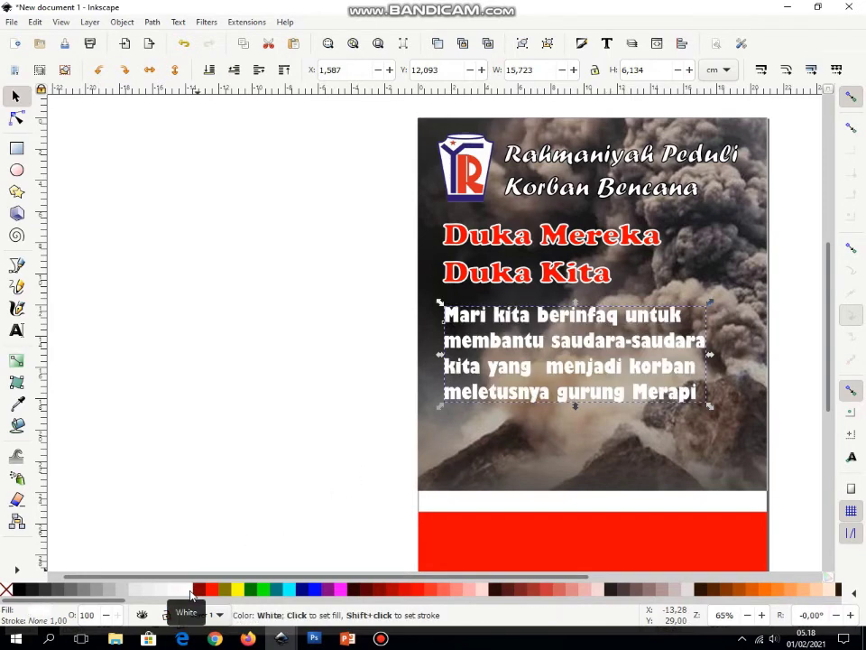
{"action": "left_click", "coordinate": [17, 330]}
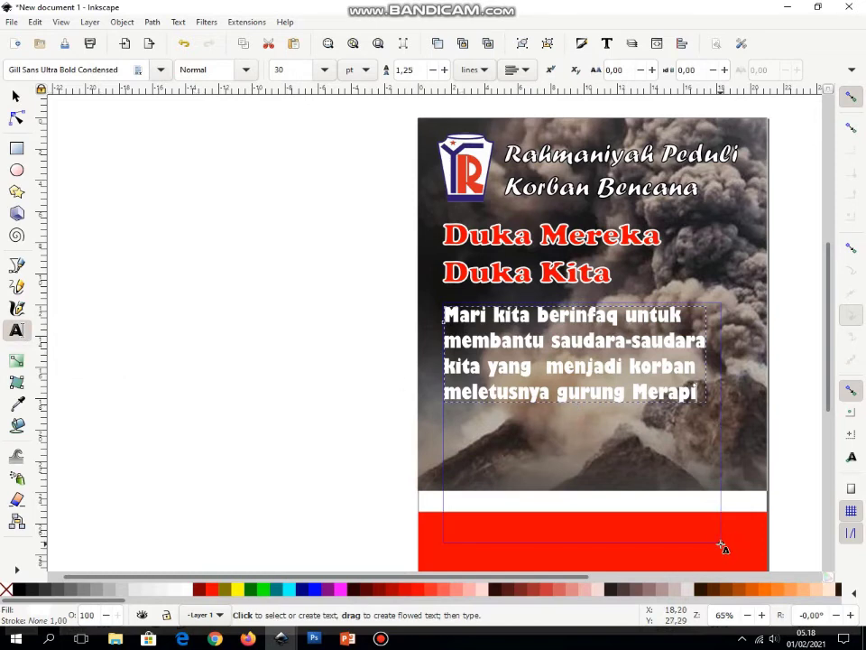
{"action": "left_click_drag", "start_coordinate": [723, 544], "coordinate": [656, 482]}
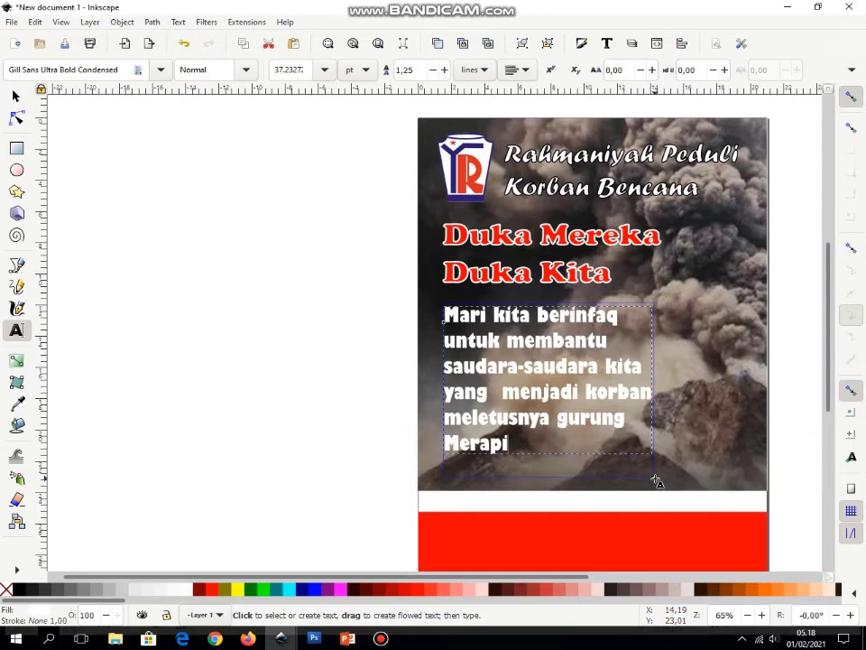
{"action": "left_click", "coordinate": [14, 95]}
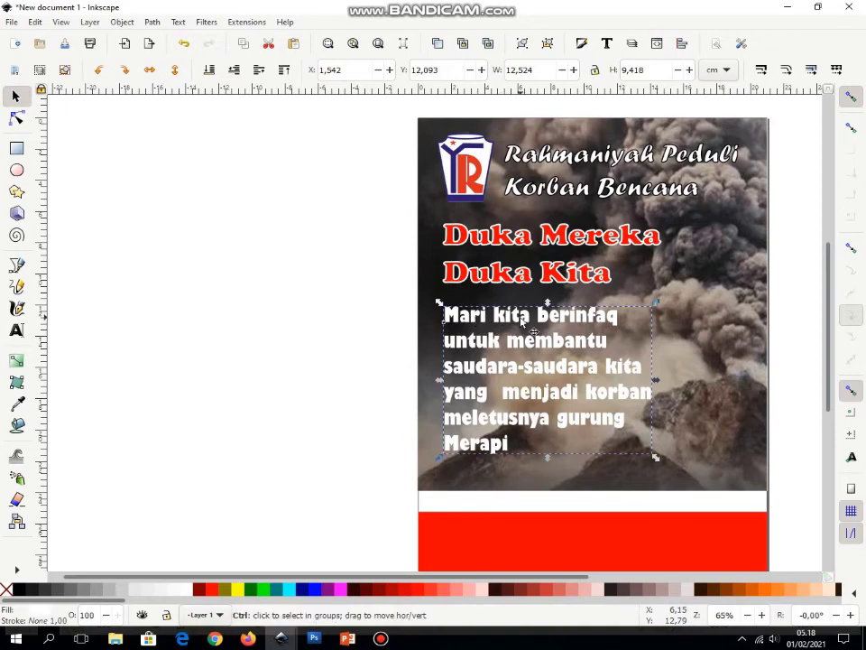
Step: Give the white "Mari kita berinfaq" paragraph a black stroke
{"action": "scroll", "coordinate": [521, 321], "scroll_direction": "up", "scroll_amount": 1}
{"action": "scroll", "coordinate": [522, 317], "scroll_direction": "up", "scroll_amount": 3, "text": "ctrl"}
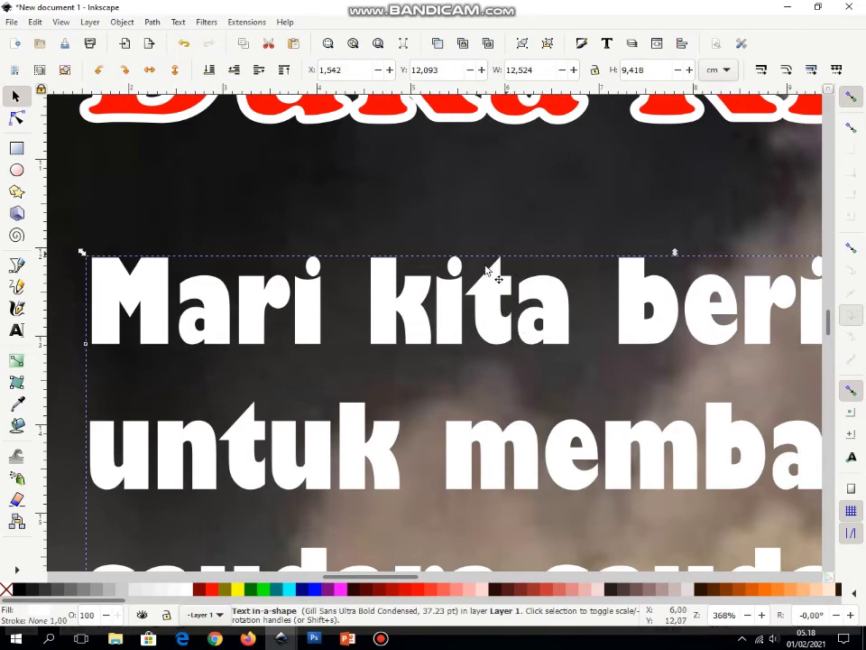
{"action": "right_click", "coordinate": [494, 328]}
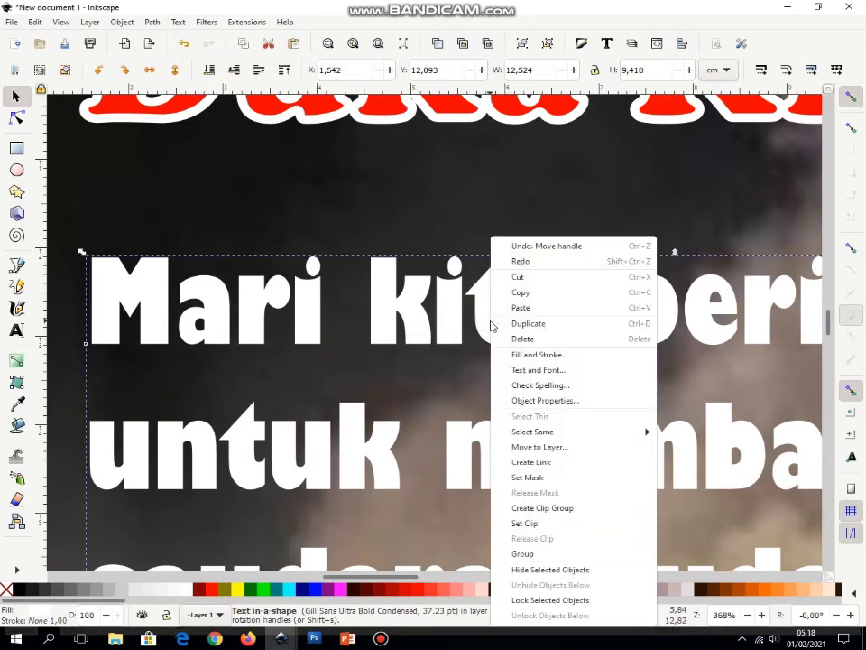
{"action": "left_click", "coordinate": [554, 360]}
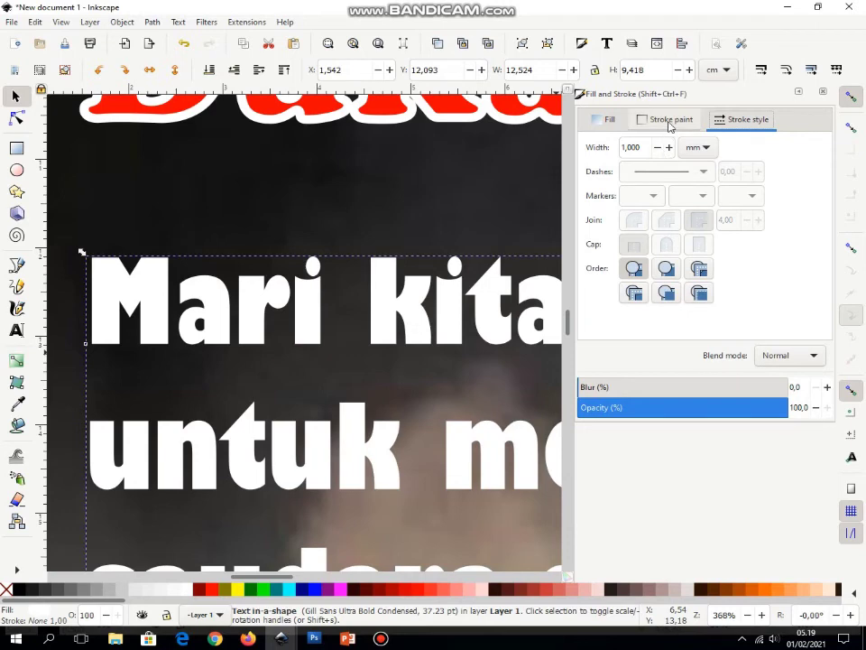
{"action": "right_click", "coordinate": [22, 592]}
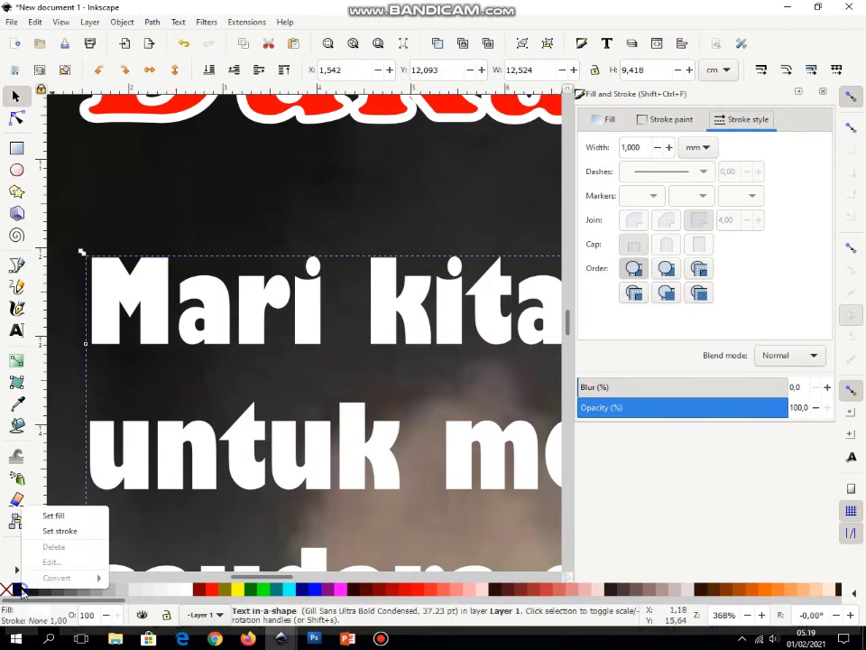
{"action": "left_click", "coordinate": [60, 533]}
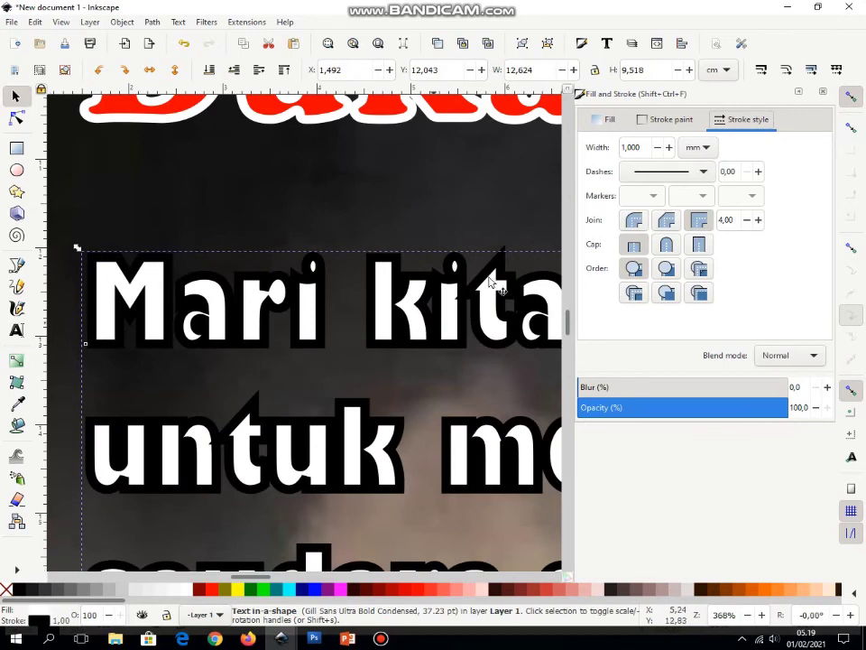
Step: Reduce the paragraph's stroke width to 0.5 mm and close the Fill and Stroke settings
{"action": "left_click", "coordinate": [662, 150]}
{"action": "left_click", "coordinate": [662, 150]}
{"action": "left_click", "coordinate": [661, 150]}
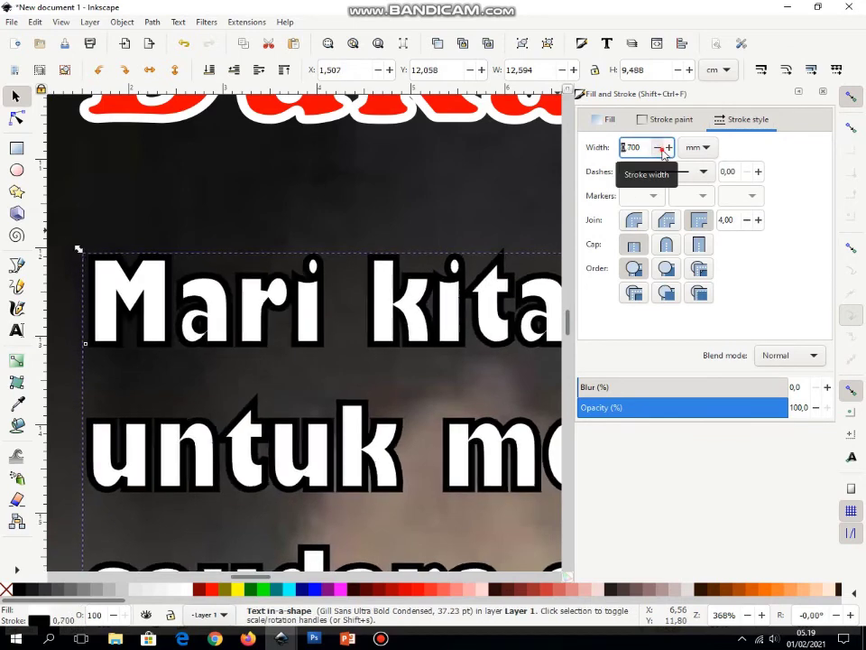
{"action": "left_click", "coordinate": [661, 150]}
{"action": "left_click", "coordinate": [661, 150]}
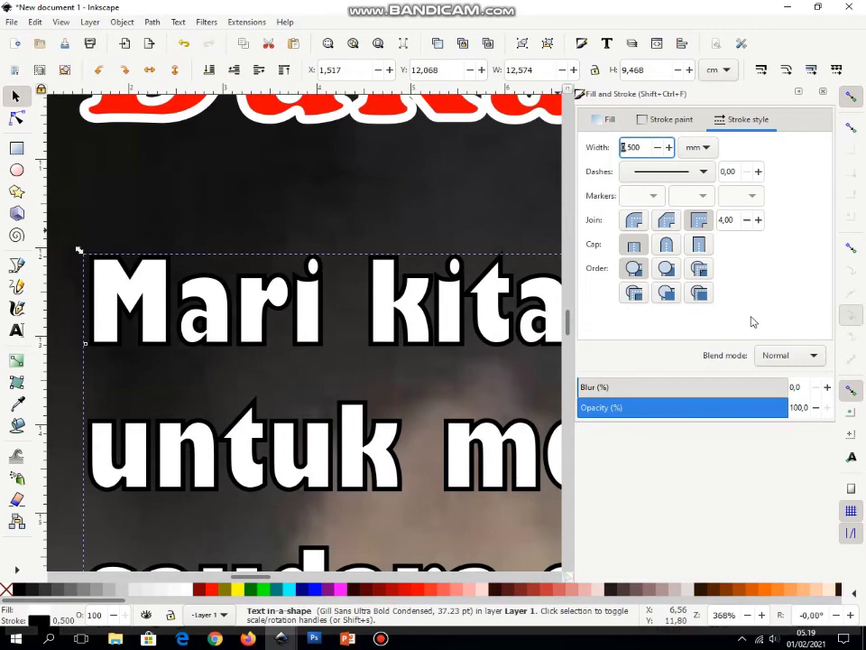
{"action": "left_click", "coordinate": [824, 98]}
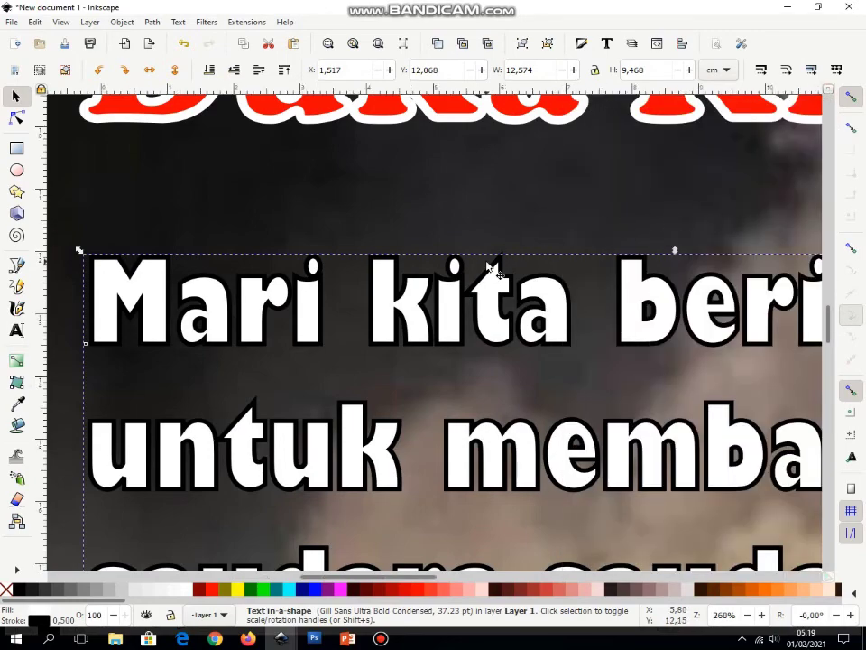
Step: Move the outlined paragraph slightly down to about Y 12.27 cm and deselect it
{"action": "scroll", "coordinate": [487, 266], "scroll_direction": "down", "scroll_amount": 3}
{"action": "scroll", "coordinate": [487, 266], "scroll_direction": "down", "scroll_amount": 1}
{"action": "scroll", "coordinate": [487, 266], "scroll_direction": "down", "scroll_amount": 1}
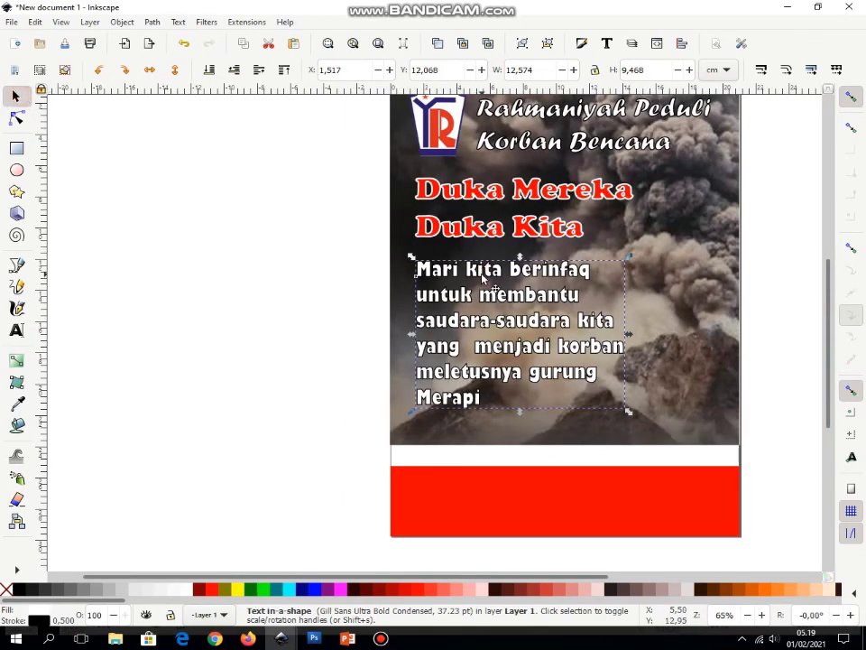
{"action": "left_click_drag", "start_coordinate": [483, 276], "coordinate": [482, 282]}
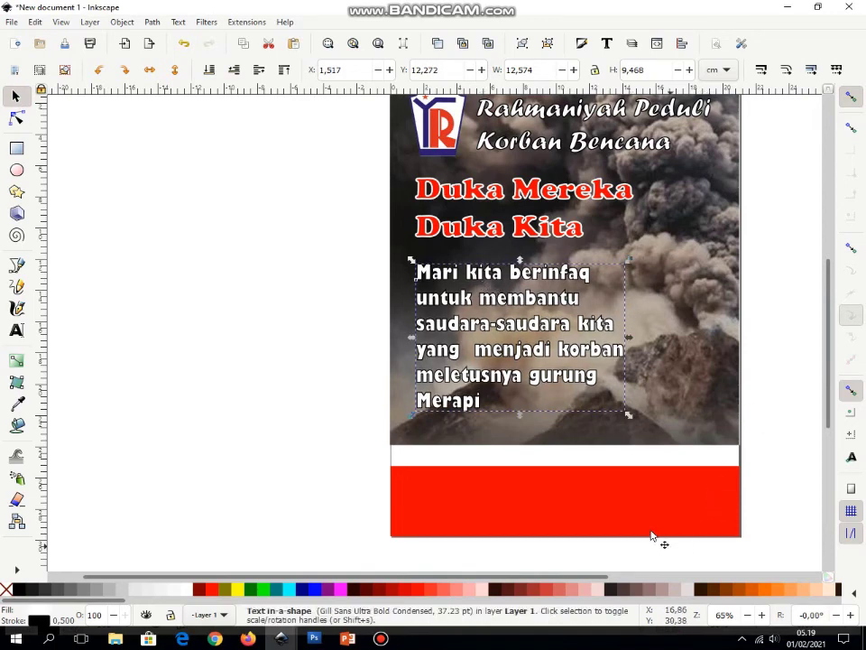
{"action": "left_click", "coordinate": [233, 181]}
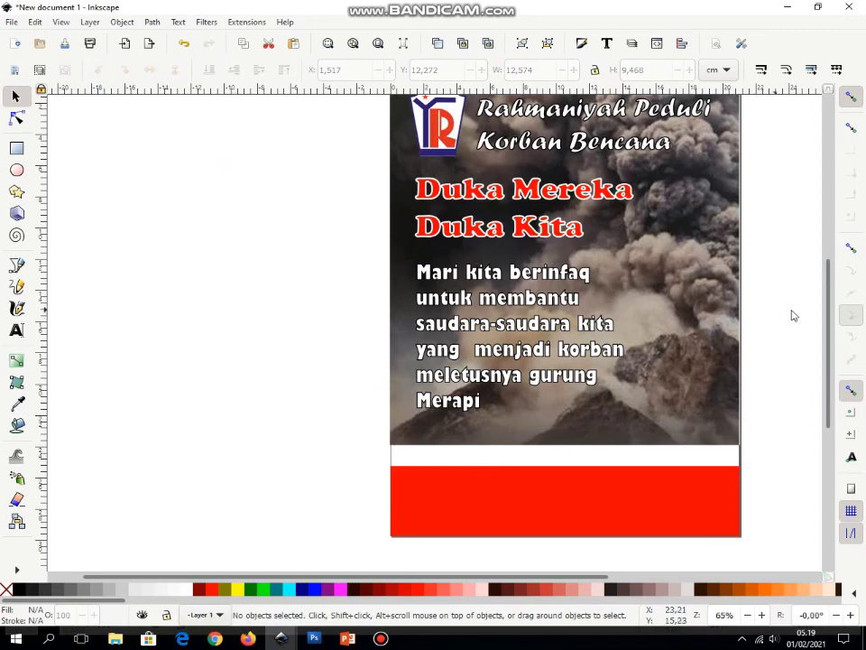
Step: Paste the copied line "Salurkan infaq anda melalui:" as new text and place it in the white strip at about X 3.08, Y 24.03 cm
{"action": "left_click_drag", "start_coordinate": [582, 577], "coordinate": [637, 589]}
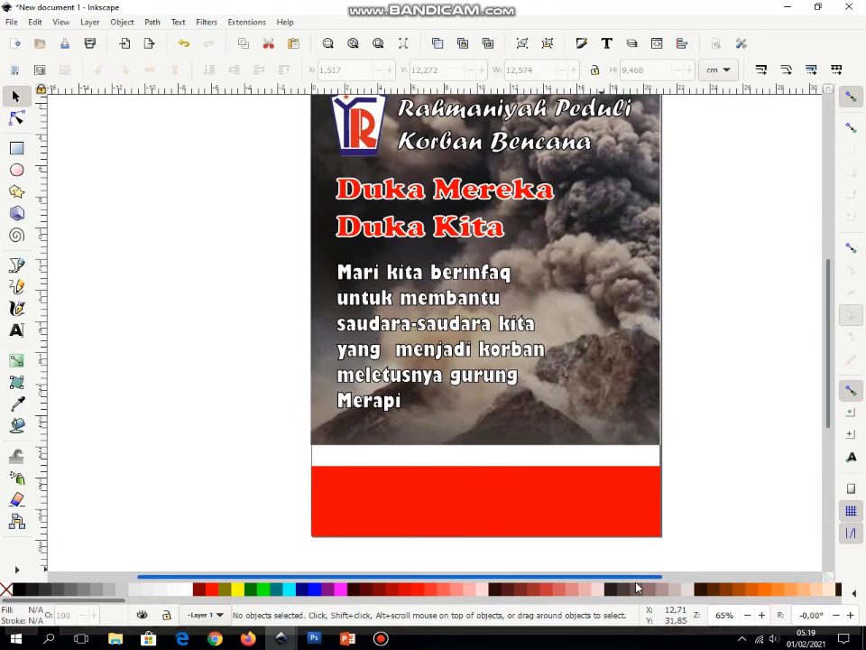
{"action": "left_click_drag", "start_coordinate": [636, 589], "coordinate": [643, 589]}
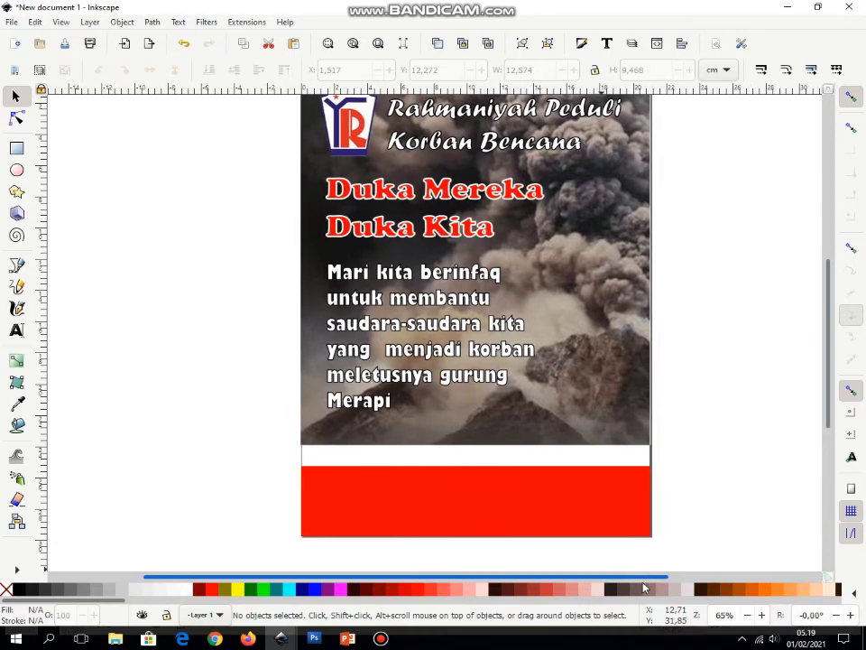
{"action": "left_click_drag", "start_coordinate": [830, 383], "coordinate": [828, 375]}
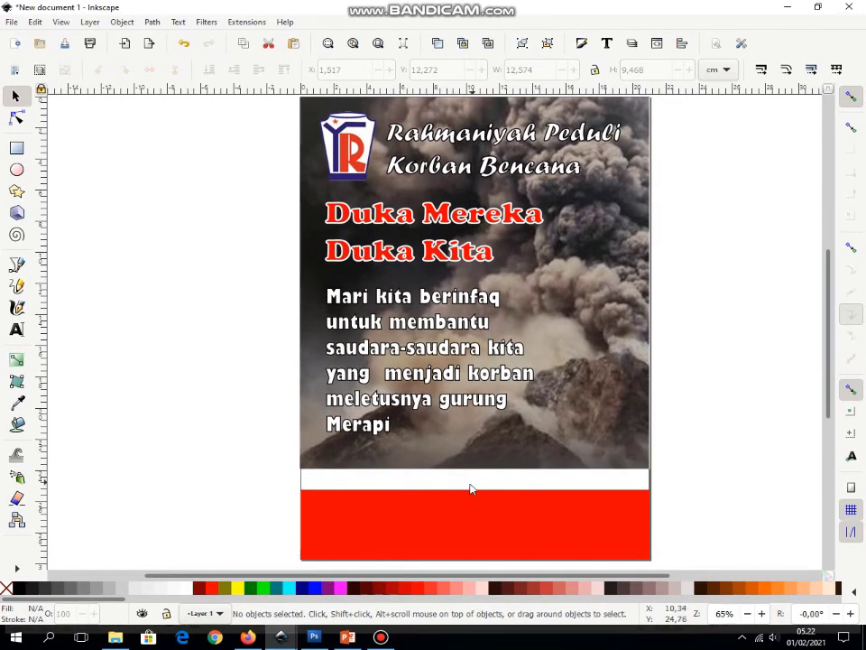
{"action": "left_click", "coordinate": [16, 329]}
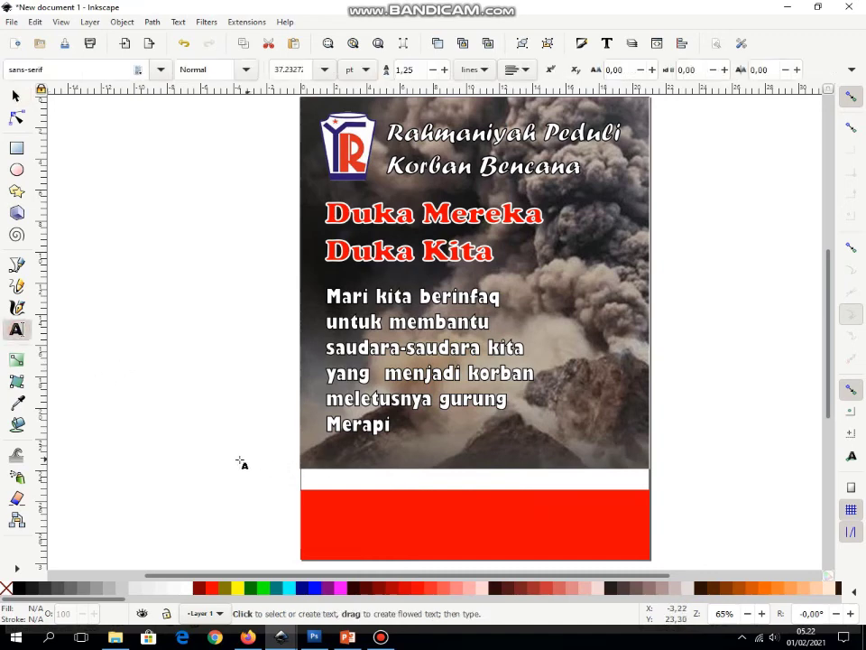
{"action": "left_click", "coordinate": [349, 480]}
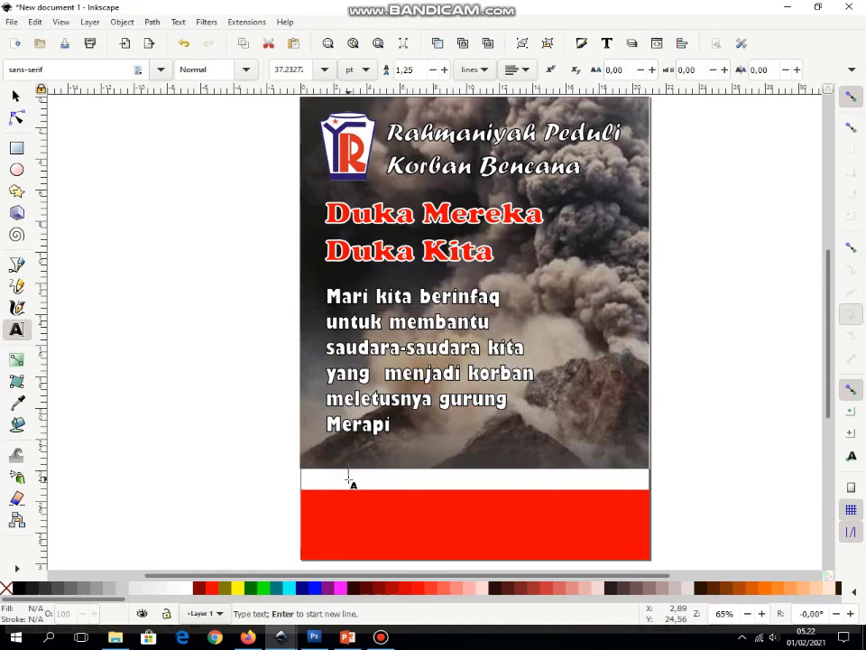
{"action": "right_click", "coordinate": [349, 479]}
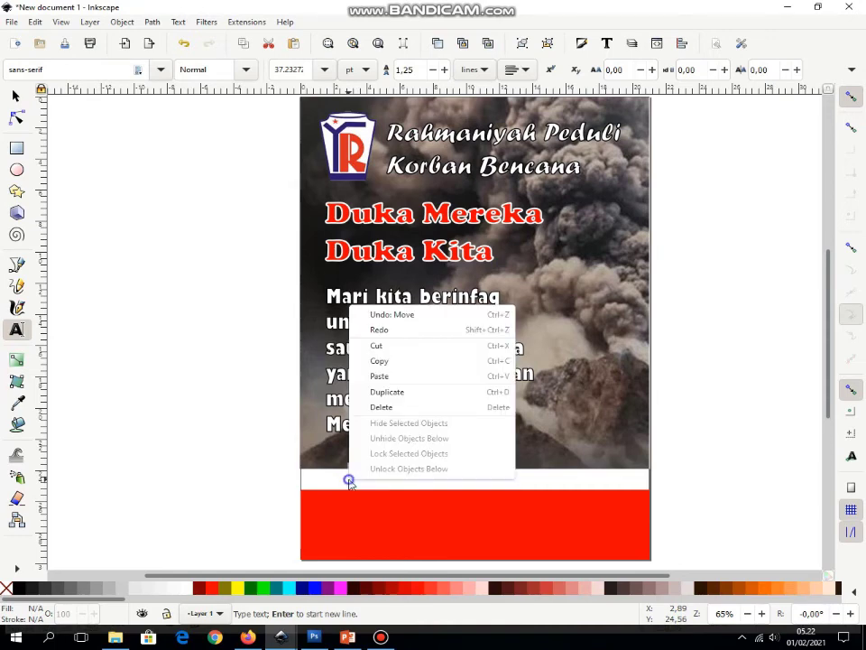
{"action": "left_click", "coordinate": [394, 379]}
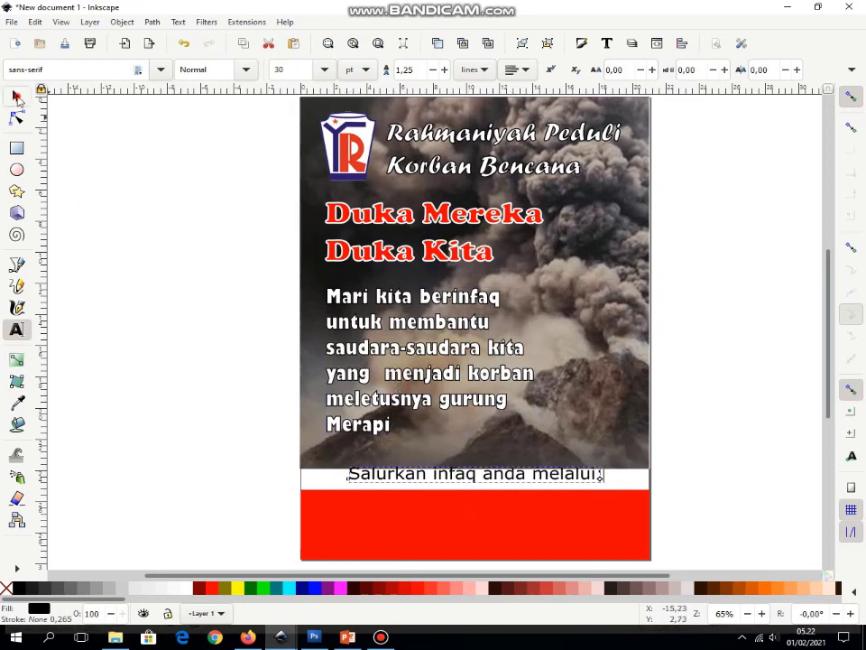
{"action": "left_click", "coordinate": [17, 97]}
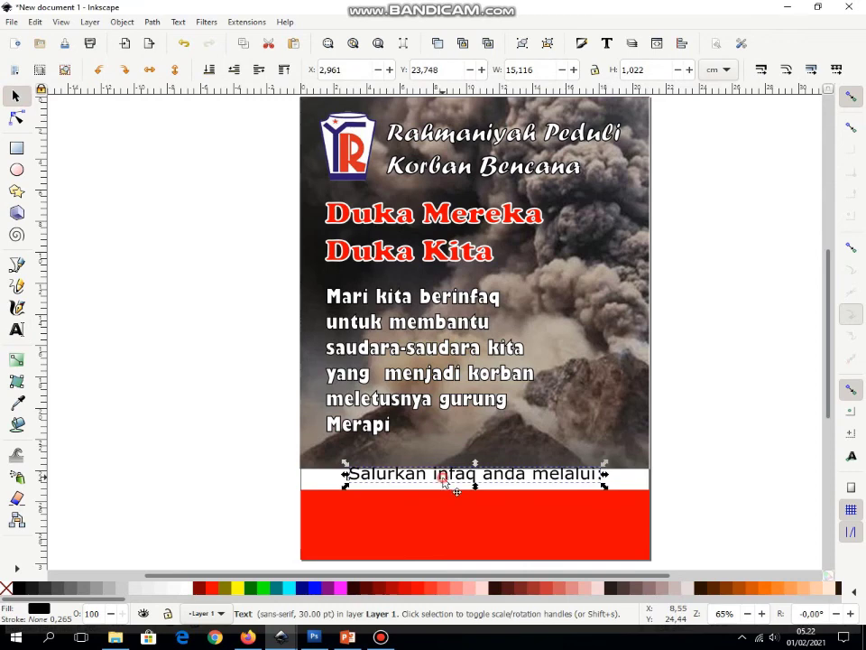
{"action": "left_click_drag", "start_coordinate": [443, 478], "coordinate": [444, 488]}
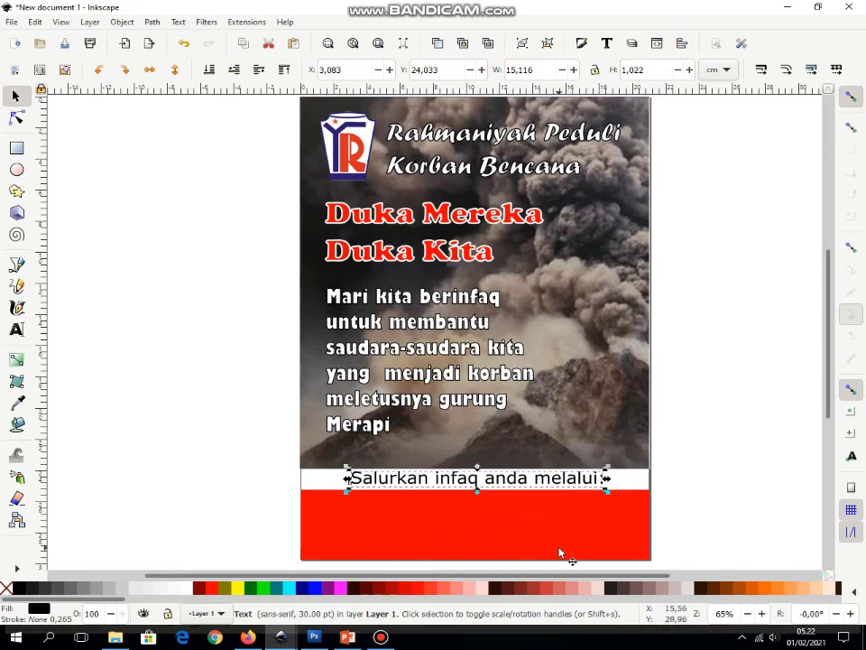
Step: Set the "Salurkan infaq anda melalui:" line above the red band to Bold
{"action": "scroll", "coordinate": [413, 416], "scroll_direction": "down", "scroll_amount": 2}
{"action": "key", "text": "Escape"}
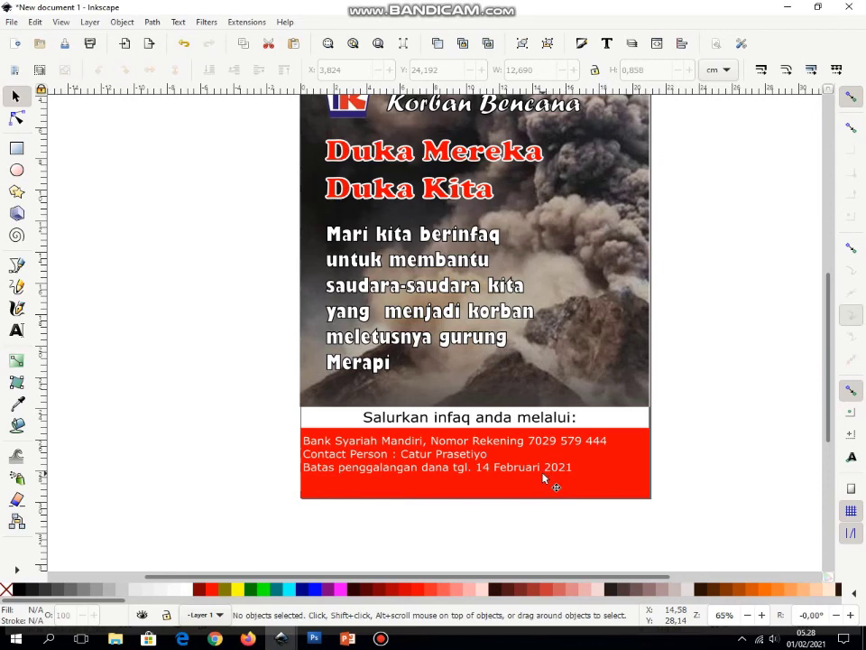
{"action": "left_click", "coordinate": [531, 418]}
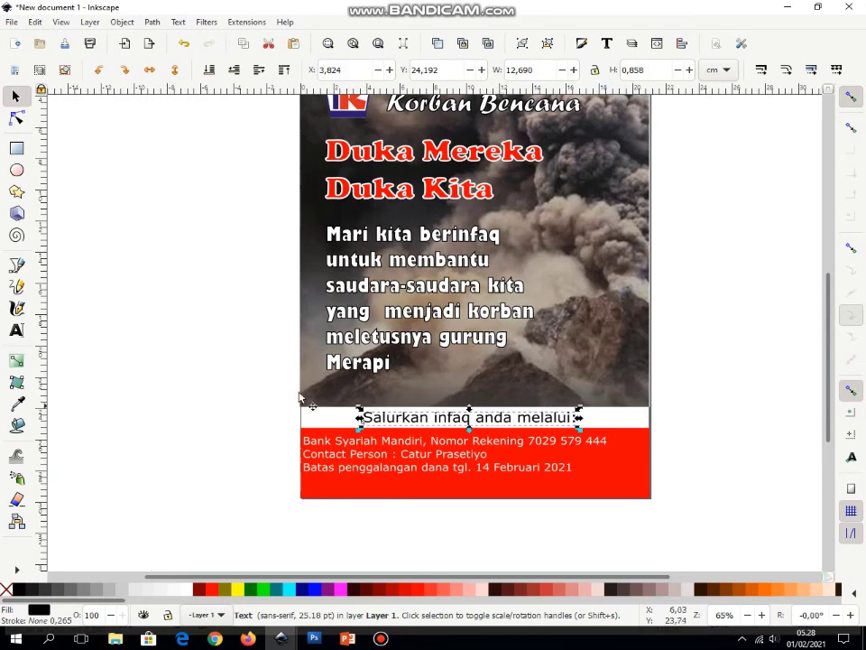
{"action": "left_click", "coordinate": [16, 330]}
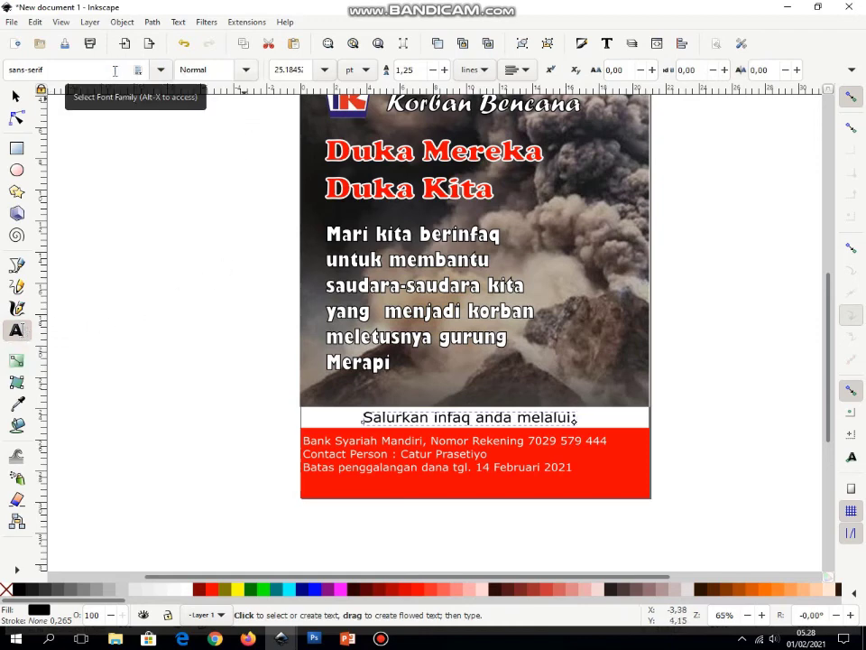
{"action": "left_click", "coordinate": [246, 72]}
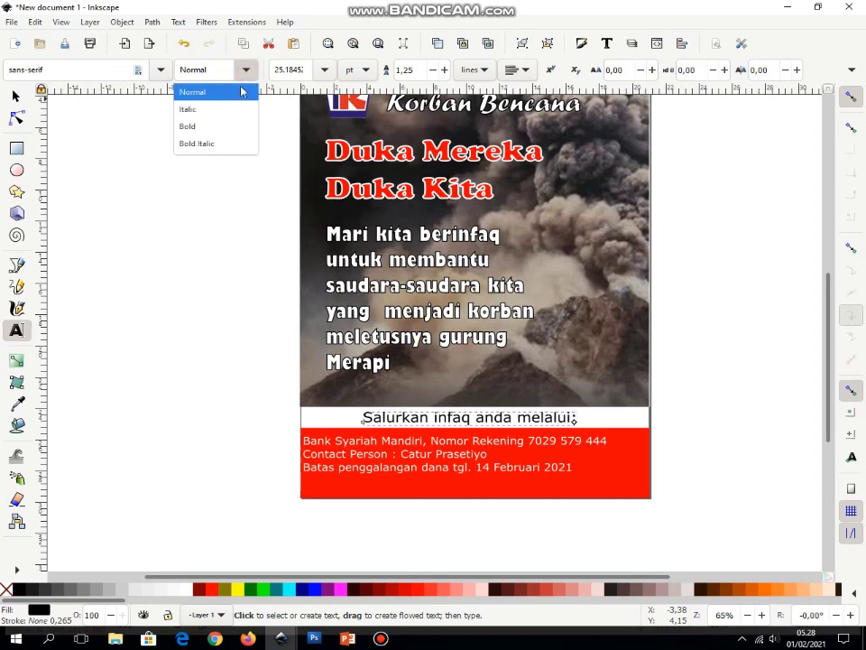
{"action": "left_click", "coordinate": [192, 128]}
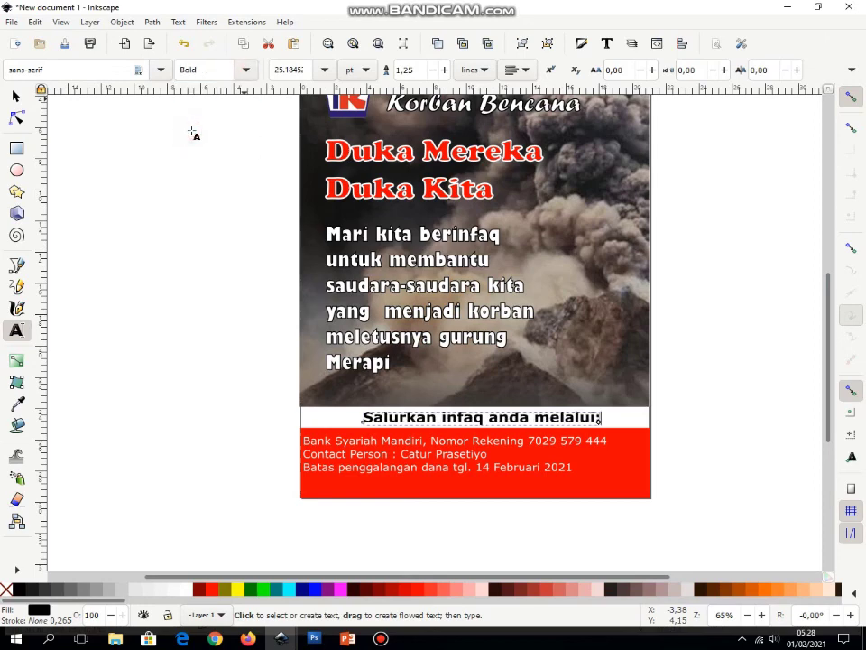
Step: Set all three lines of bank, contact and deadline text in the red footer band to Bold
{"action": "left_click", "coordinate": [393, 444]}
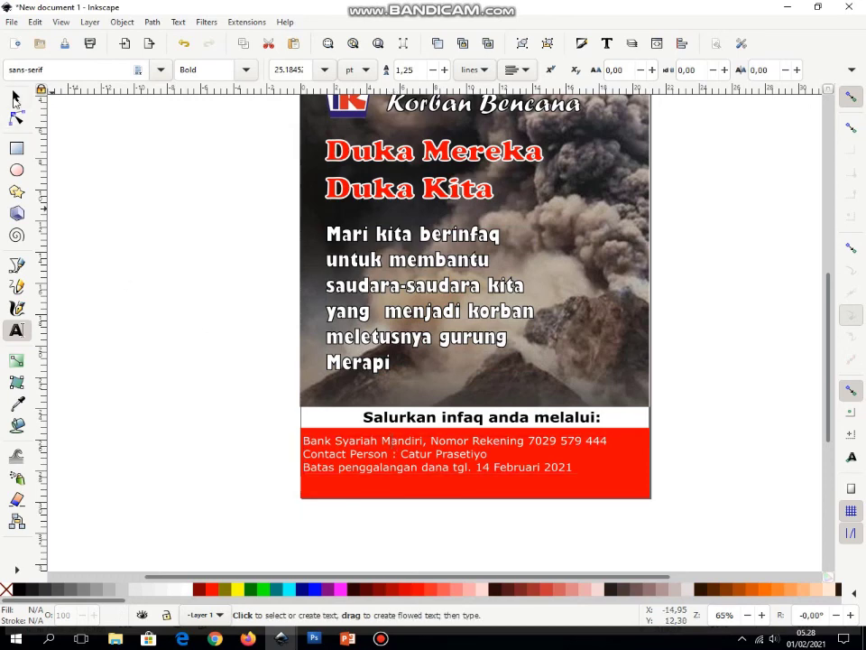
{"action": "left_click", "coordinate": [16, 96]}
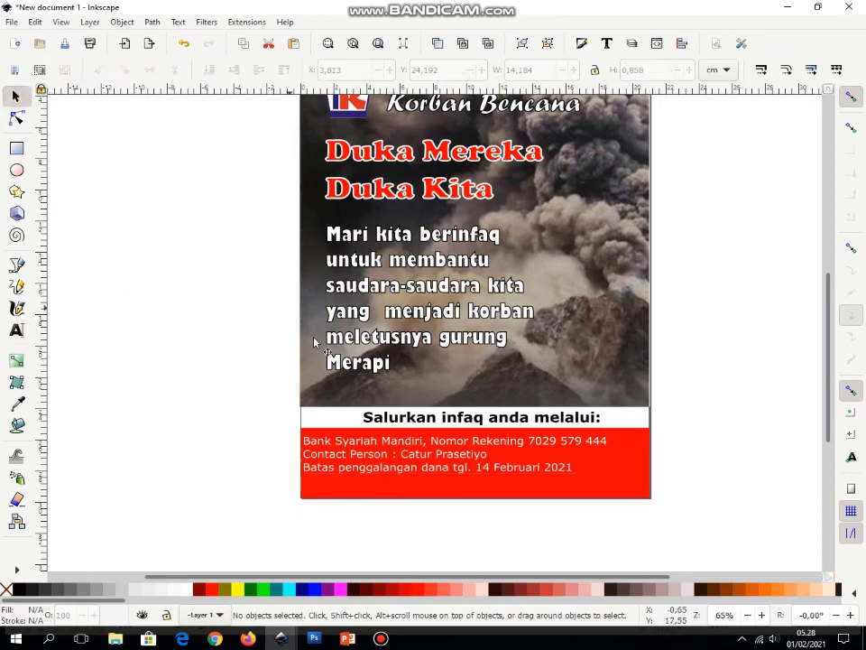
{"action": "left_click", "coordinate": [353, 447]}
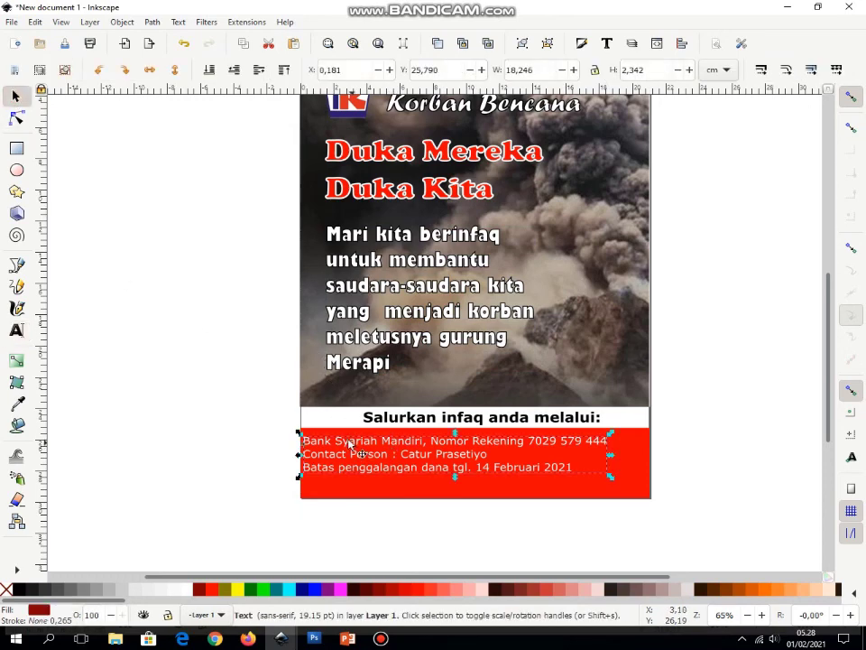
{"action": "left_click", "coordinate": [16, 331]}
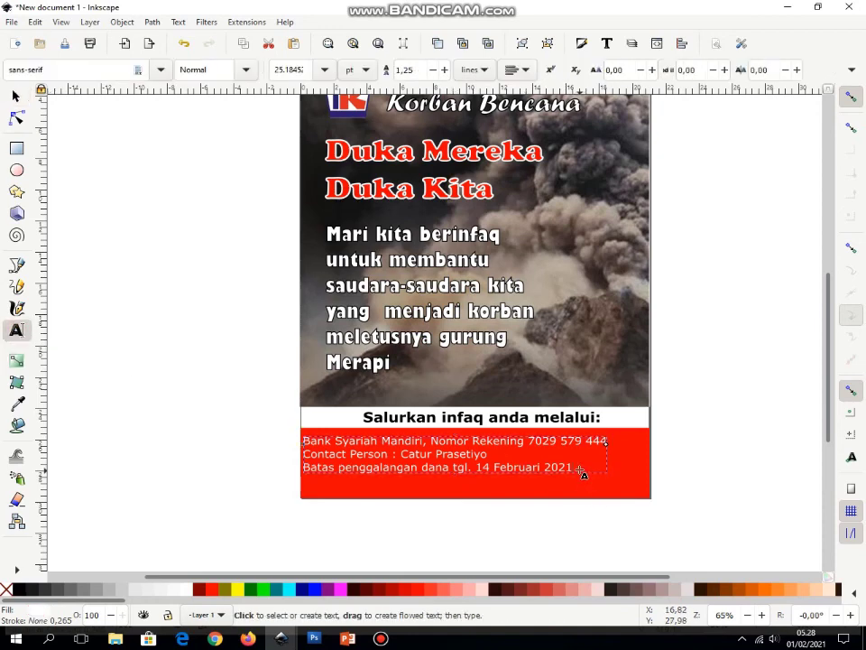
{"action": "left_click_drag", "start_coordinate": [581, 468], "coordinate": [291, 430]}
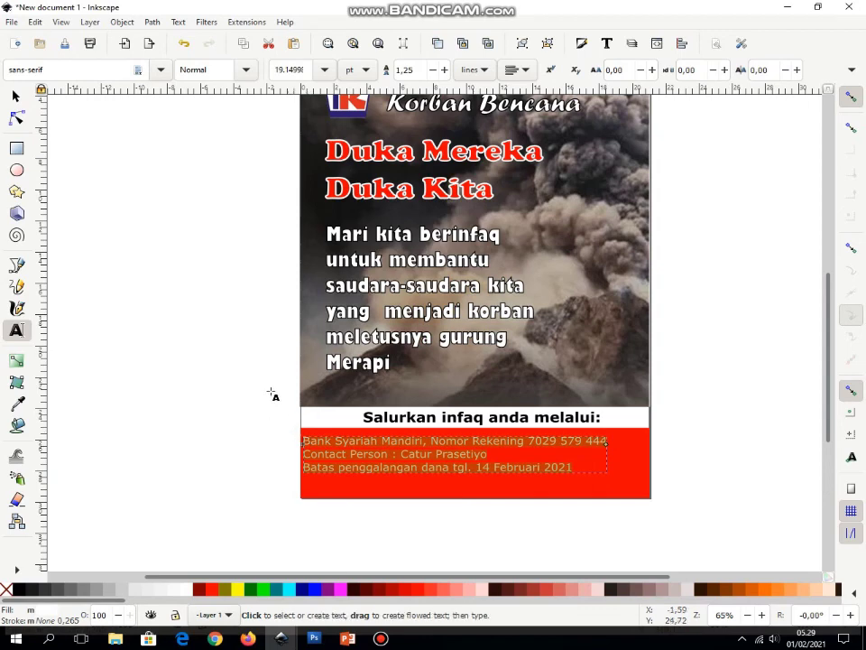
{"action": "left_click", "coordinate": [243, 69]}
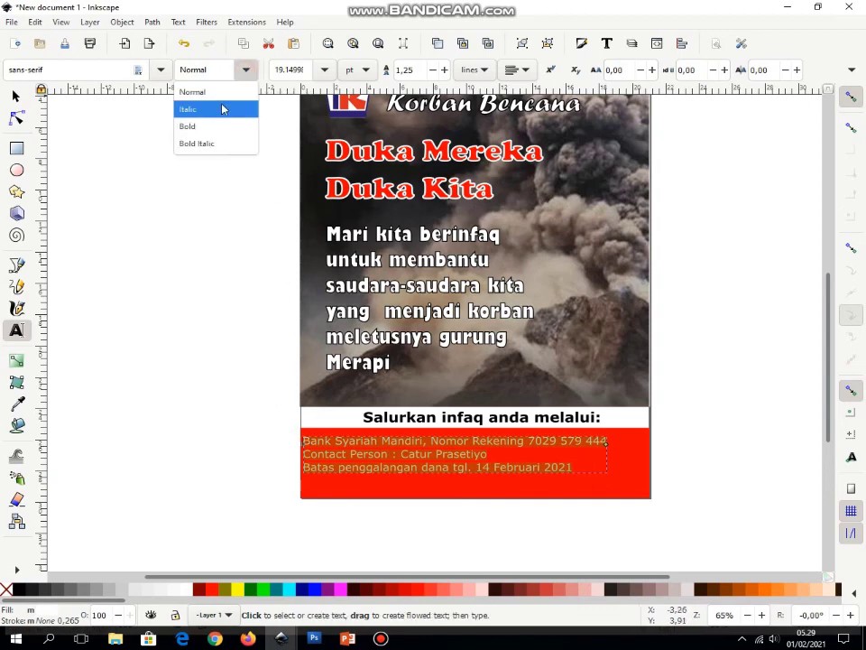
{"action": "left_click", "coordinate": [188, 126]}
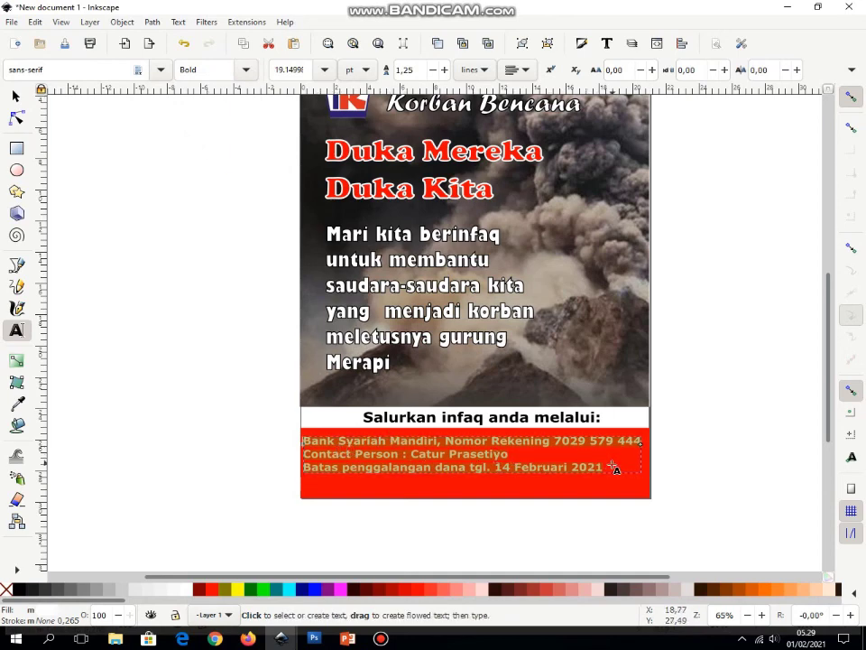
Step: Centre-align the three lines of donation details in the red footer band
{"action": "left_click", "coordinate": [523, 70]}
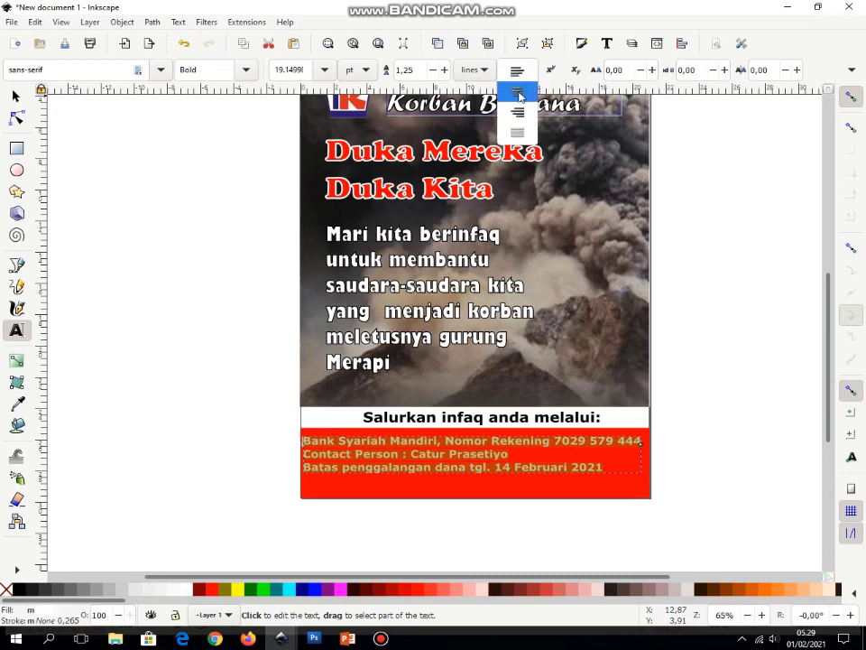
{"action": "left_click", "coordinate": [519, 96]}
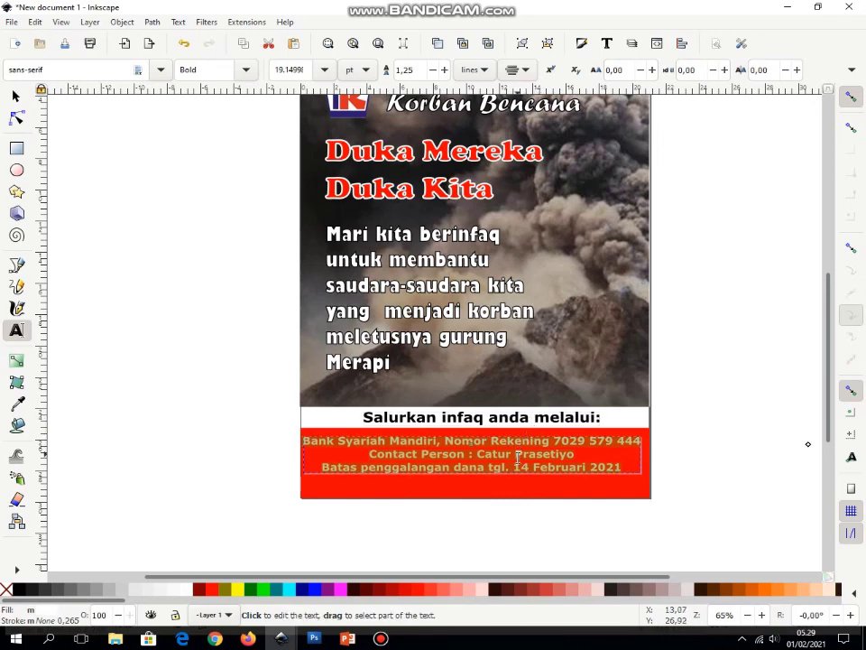
{"action": "left_click", "coordinate": [16, 96]}
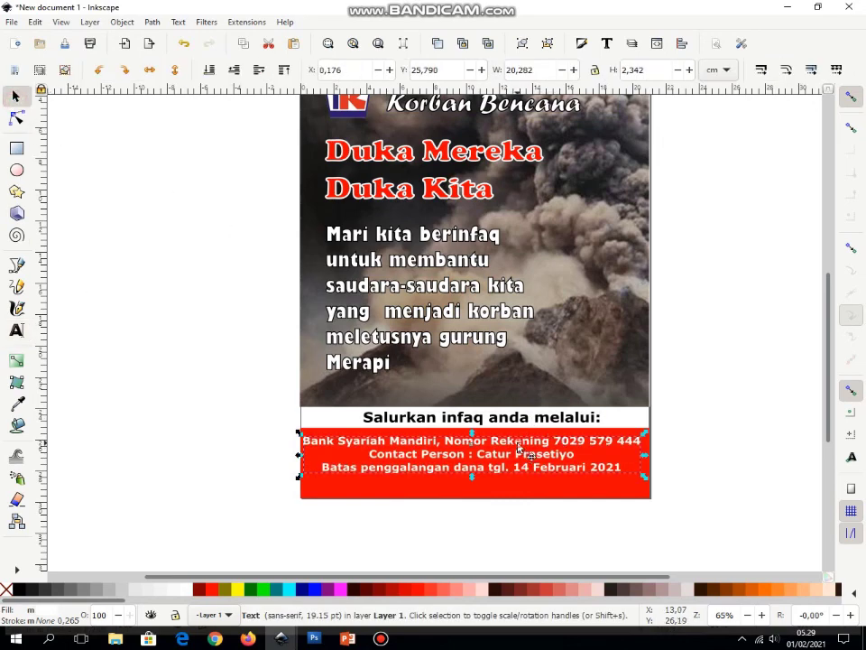
Step: Move the three-line donation details text slightly down and right in the red footer band, to about X 0.46, Y 25.83 cm
{"action": "key", "text": "alt+Down"}
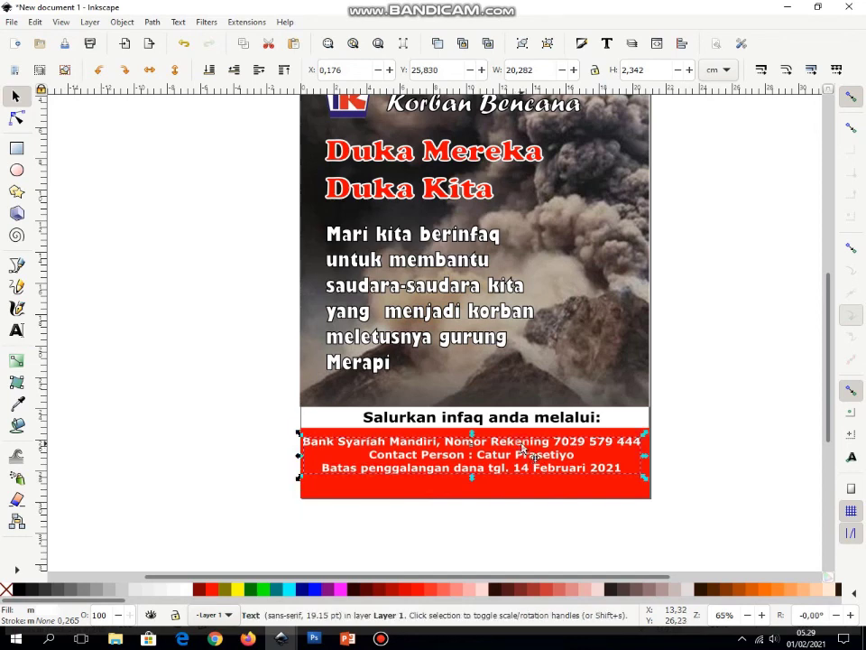
{"action": "left_click_drag", "start_coordinate": [521, 449], "coordinate": [529, 449]}
{"action": "left_click", "coordinate": [729, 397]}
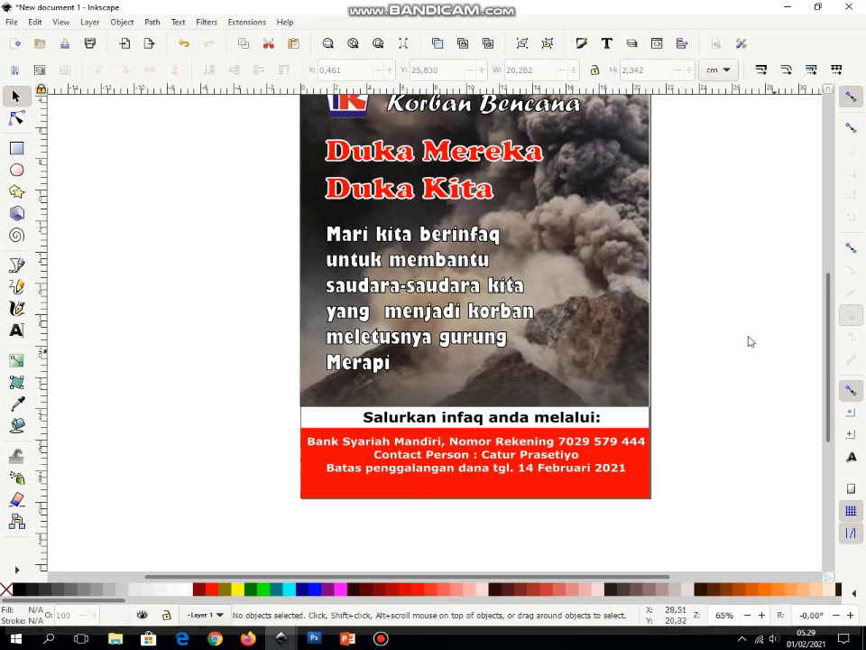
Step: Save the poster as an Inkscape SVG named "Poster Bencana Merapi" in the Documents folder
{"action": "left_click_drag", "start_coordinate": [831, 294], "coordinate": [831, 280]}
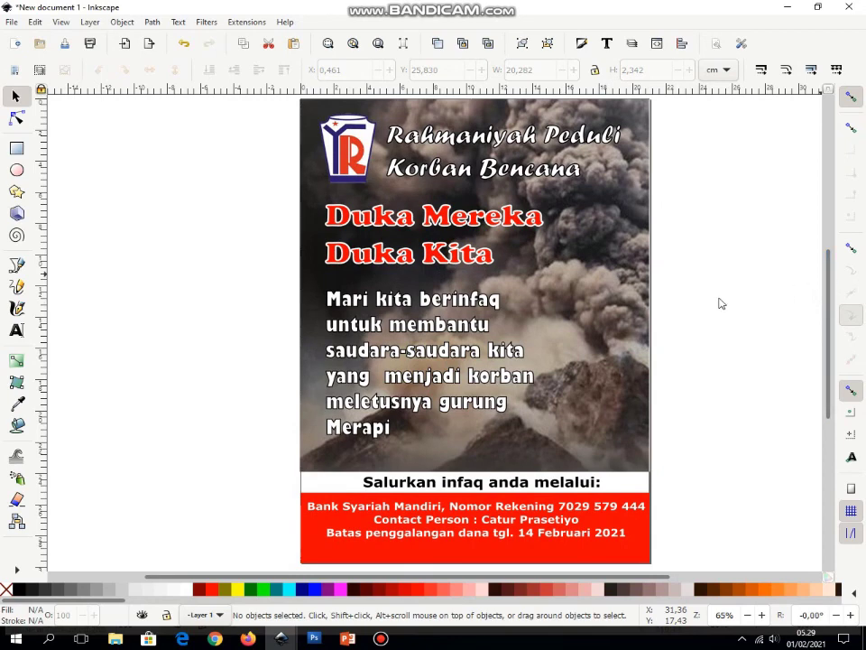
{"action": "left_click", "coordinate": [11, 21]}
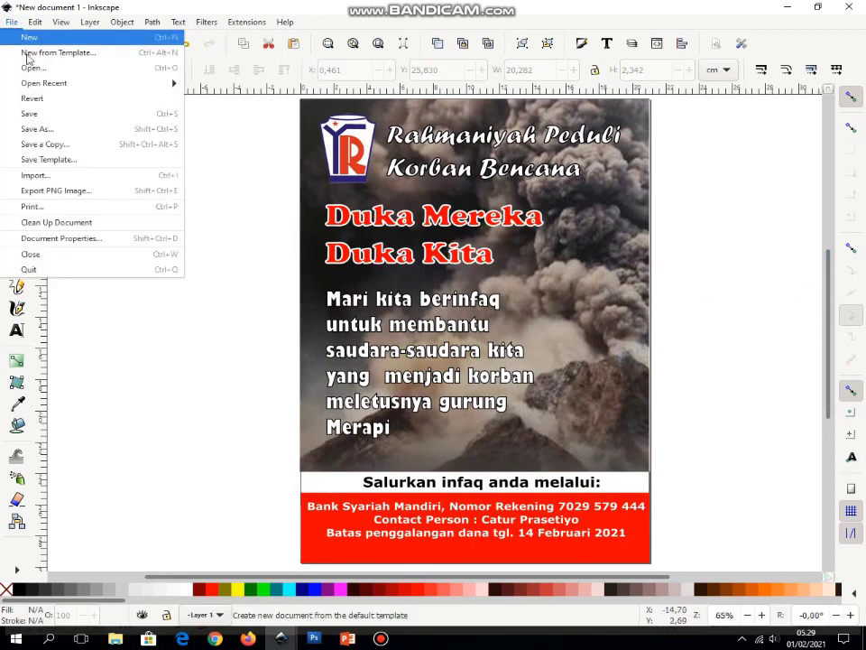
{"action": "left_click", "coordinate": [56, 129]}
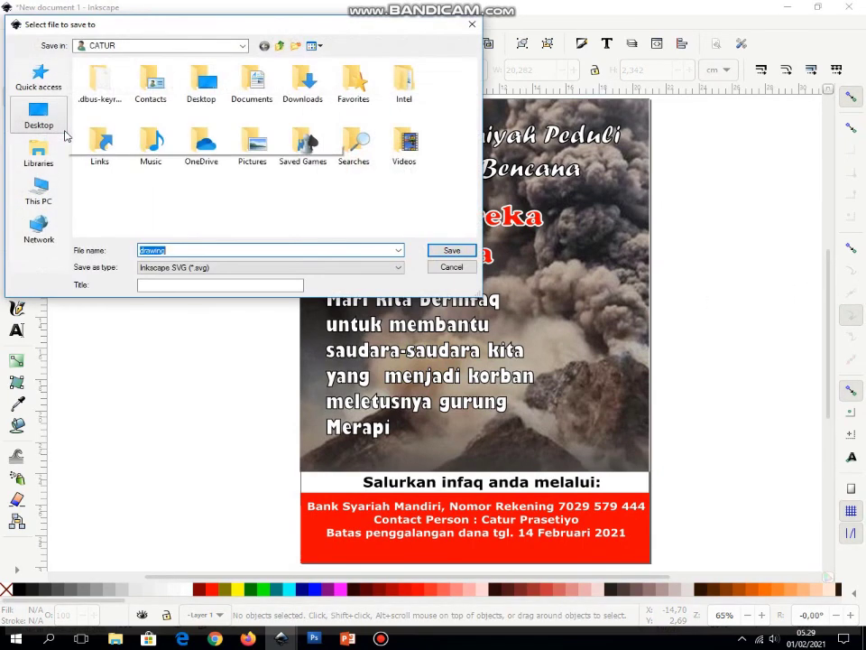
{"action": "left_click", "coordinate": [40, 193]}
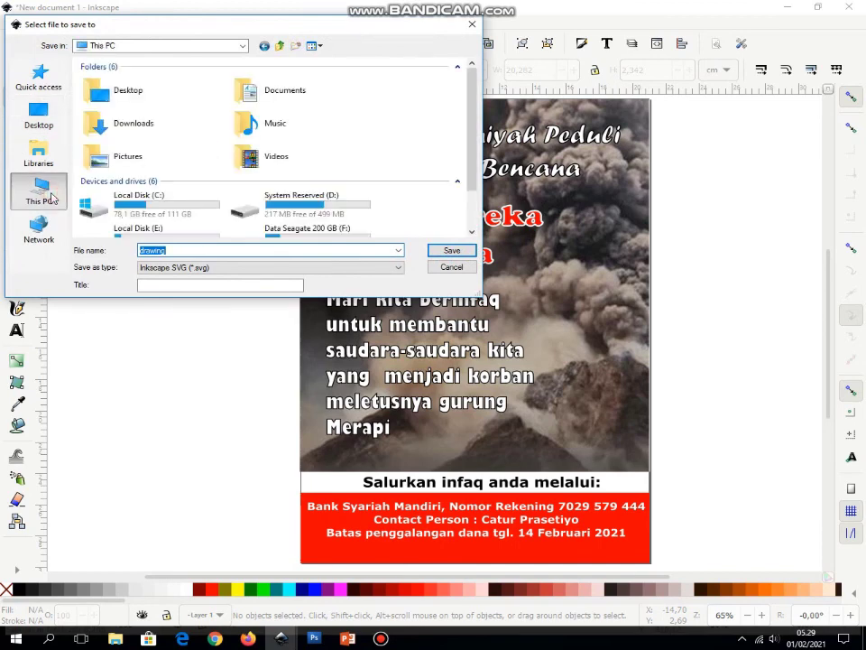
{"action": "double_click", "coordinate": [276, 92]}
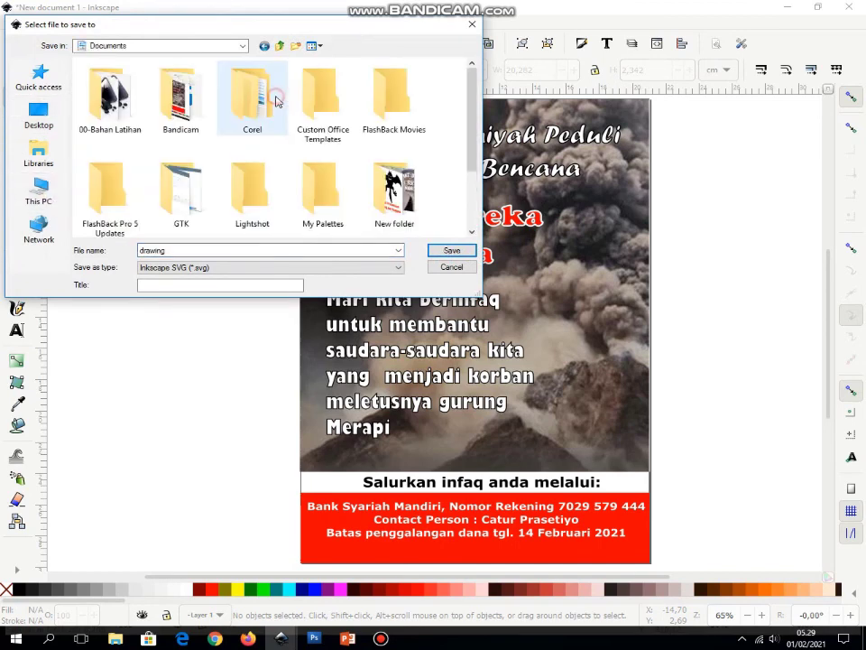
{"action": "double_click", "coordinate": [217, 249]}
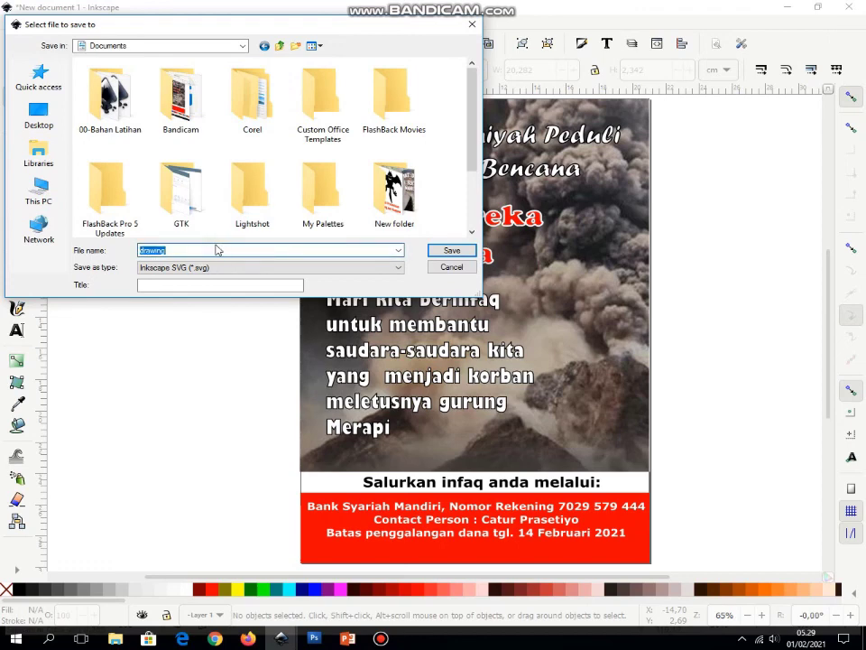
{"action": "key", "text": "BackSpace"}
{"action": "type", "text": "Poster Bencana Merapi"}
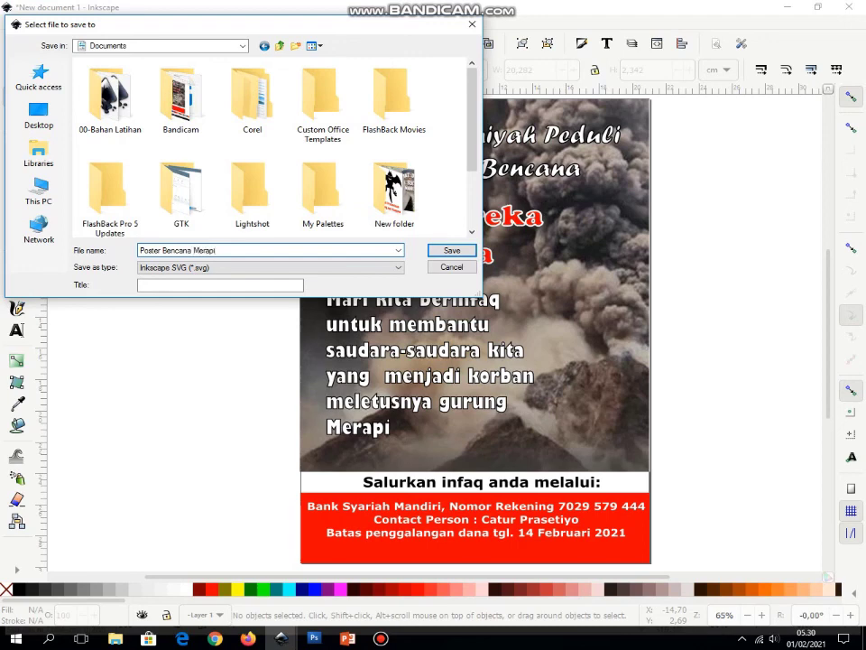
{"action": "left_click", "coordinate": [452, 250]}
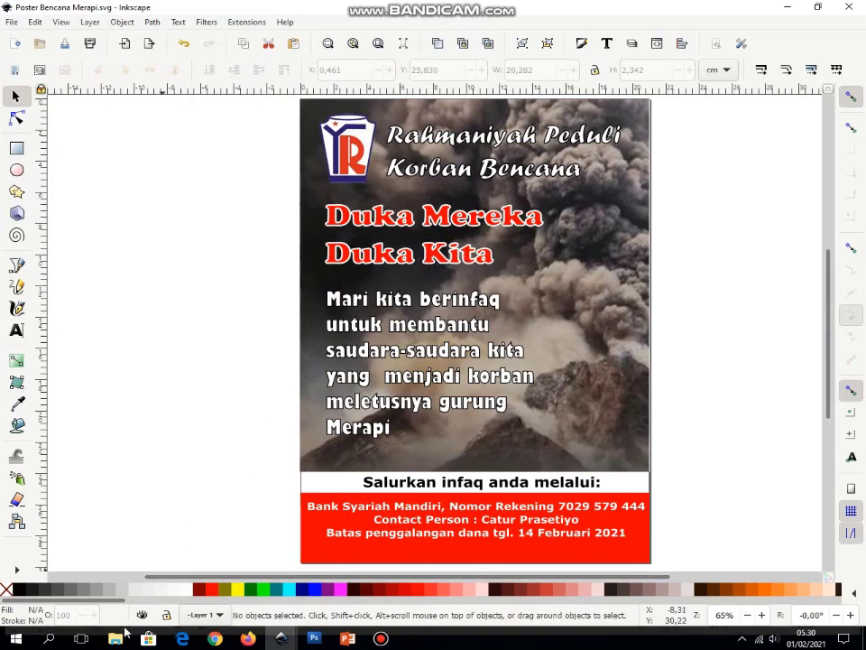
Step: Switch to File Explorer, check the Documents folder for the saved "Poster Bencana Merapi" file, and return to the poster in Inkscape
{"action": "mouse_move", "coordinate": [125, 636]}
{"action": "left_click", "coordinate": [126, 542]}
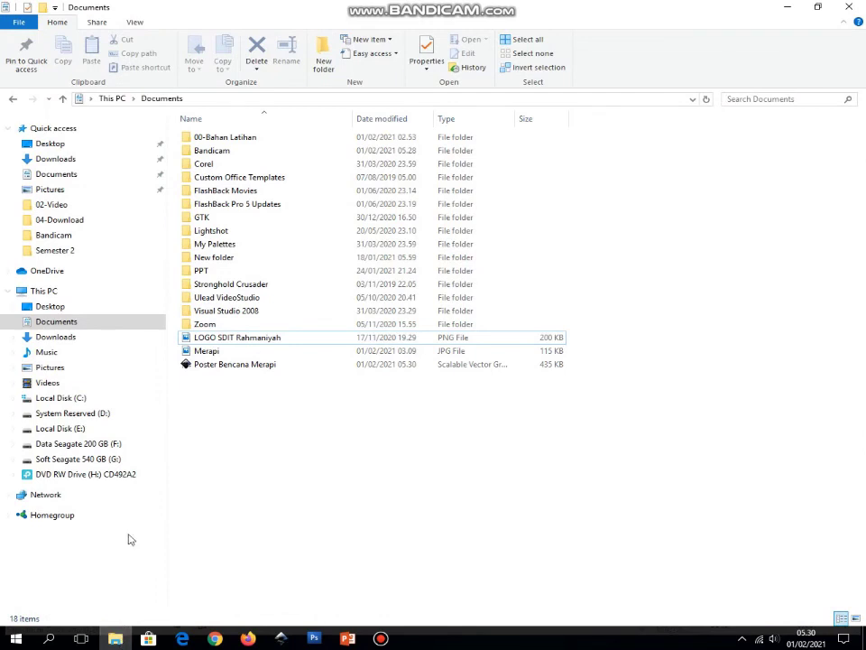
{"action": "left_click", "coordinate": [54, 323]}
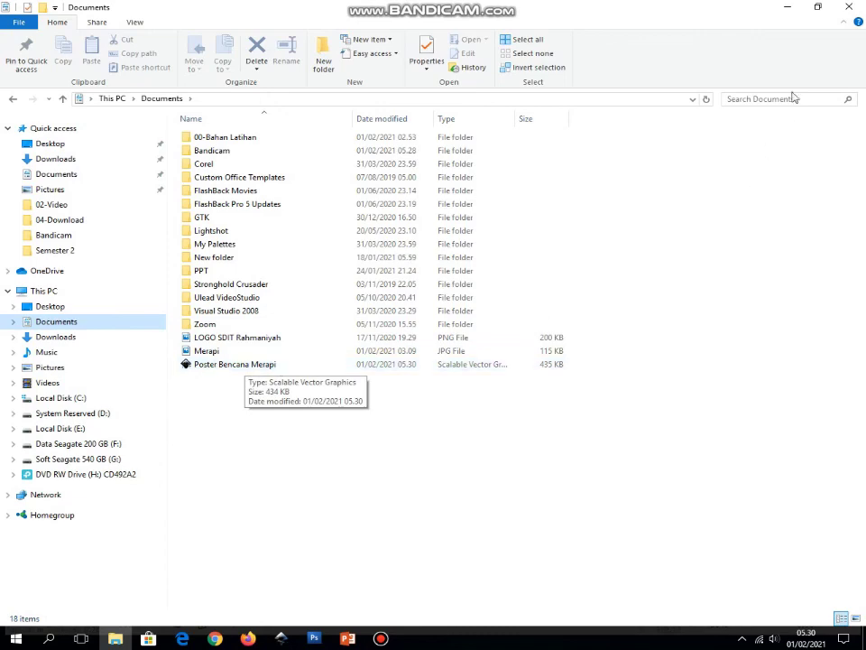
{"action": "double_click", "coordinate": [271, 365]}
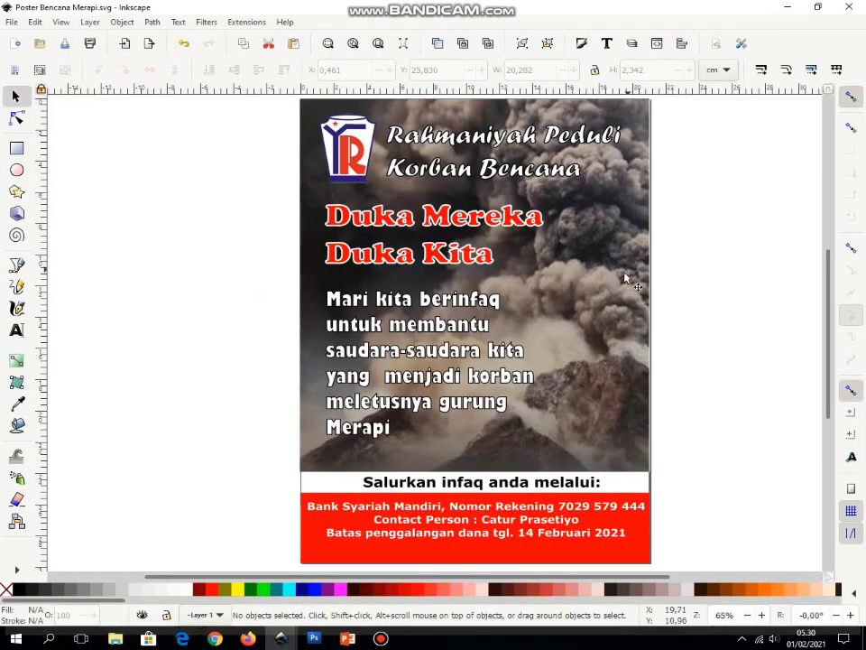